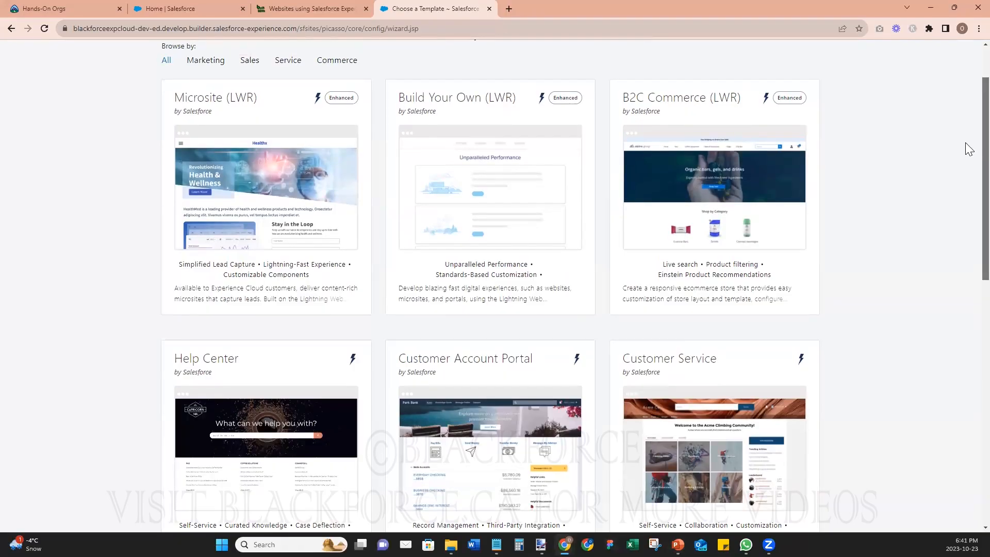
# Review the Experience Cloud site templates on offer, from Microsite (LWR) through Salesforce Tabs + Visualforce.
pyautogui.scroll(1, 968, 147)
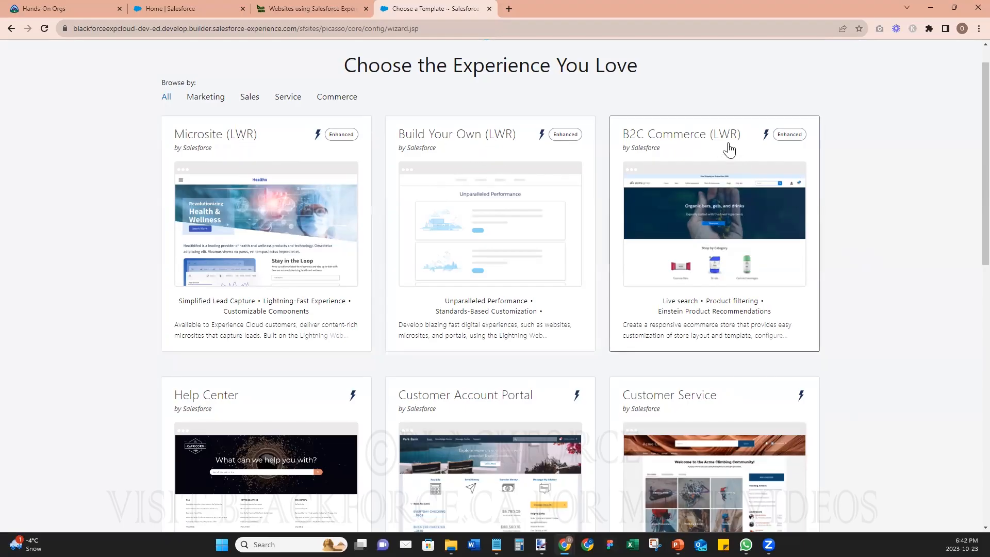
pyautogui.scroll(-3, 968, 123)
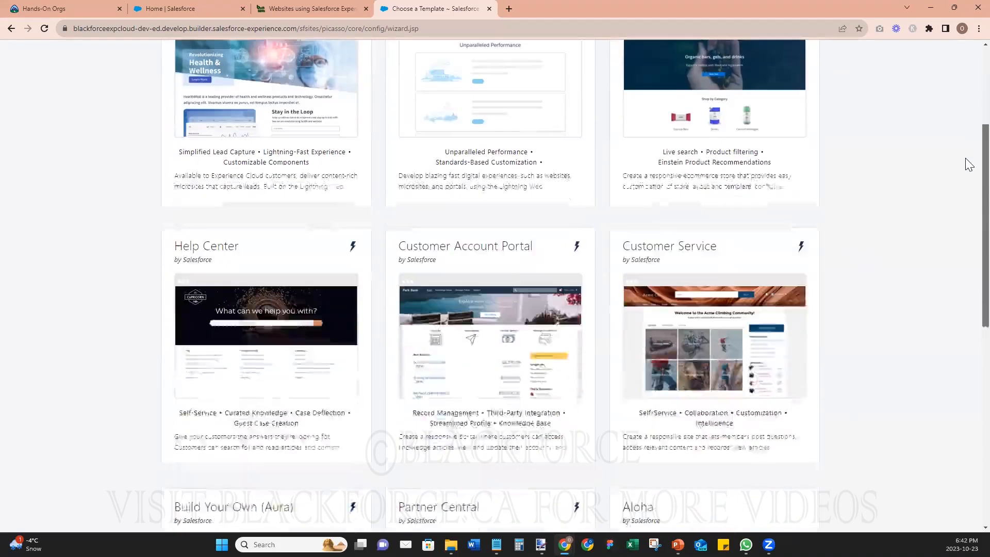
pyautogui.scroll(-2, 970, 164)
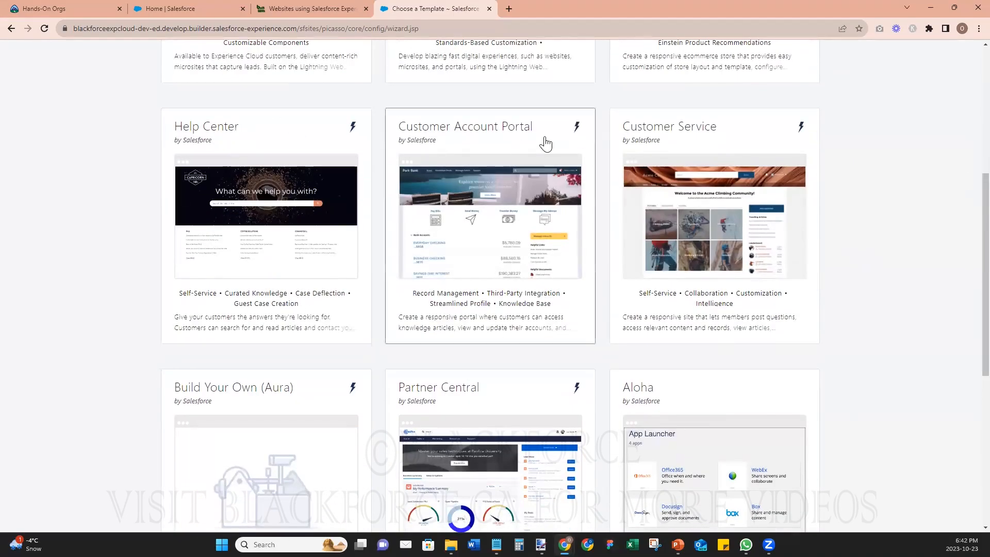
pyautogui.scroll(-3, 966, 309)
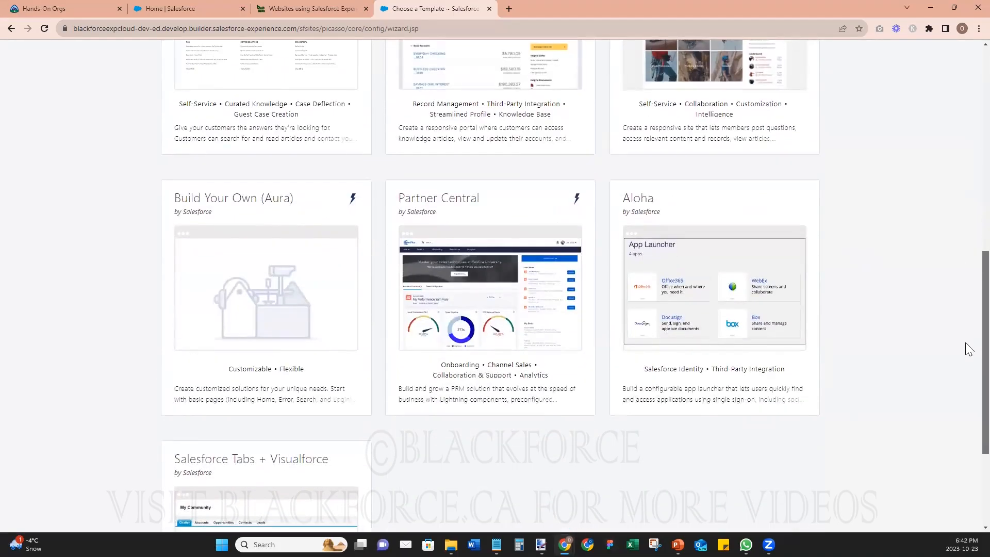
pyautogui.scroll(-1, 965, 356)
pyautogui.scroll(3, 966, 363)
pyautogui.scroll(-2, 966, 367)
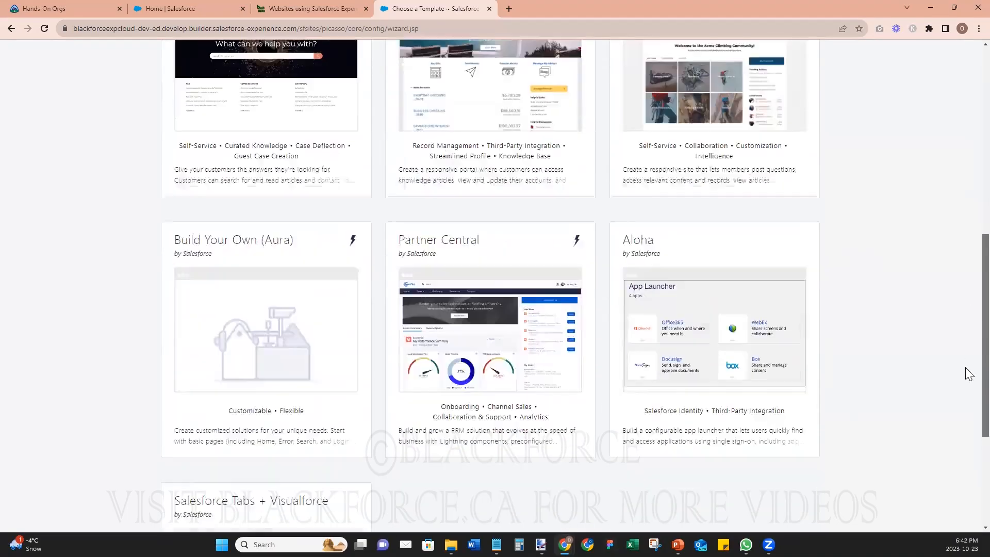
pyautogui.scroll(-2, 965, 367)
pyautogui.scroll(8, 965, 400)
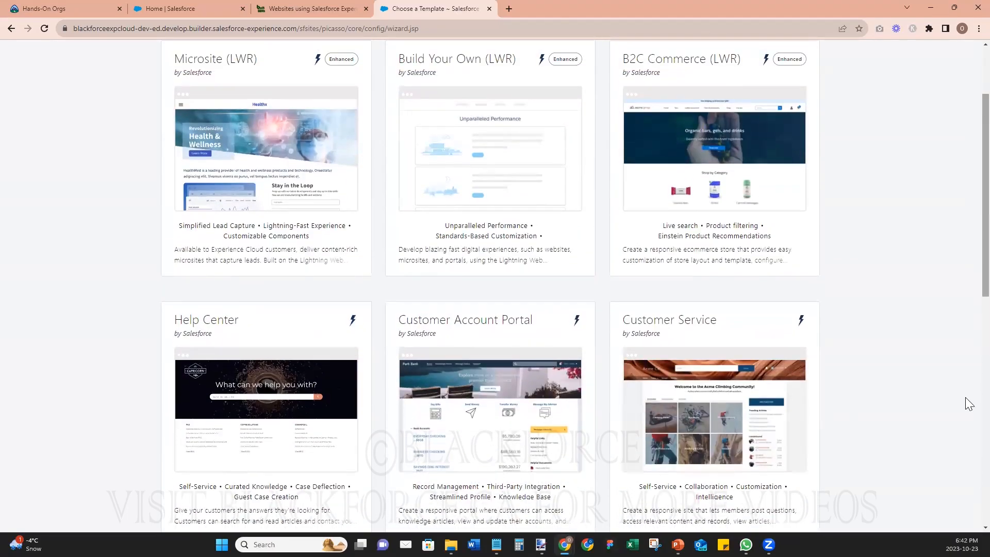
pyautogui.scroll(2, 969, 360)
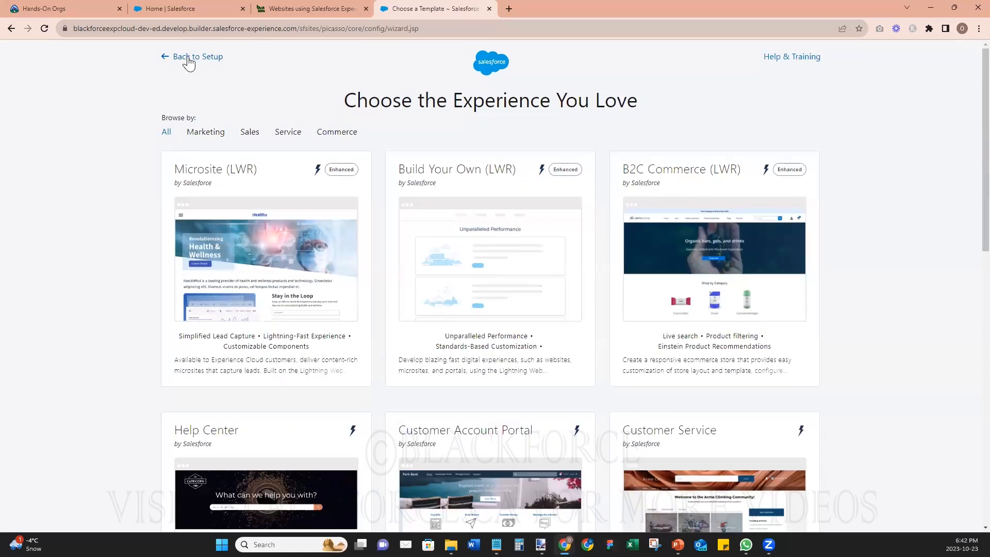
# Return to Setup's All Sites list and open the Help Center site in Experience Builder.
pyautogui.click(190, 60)
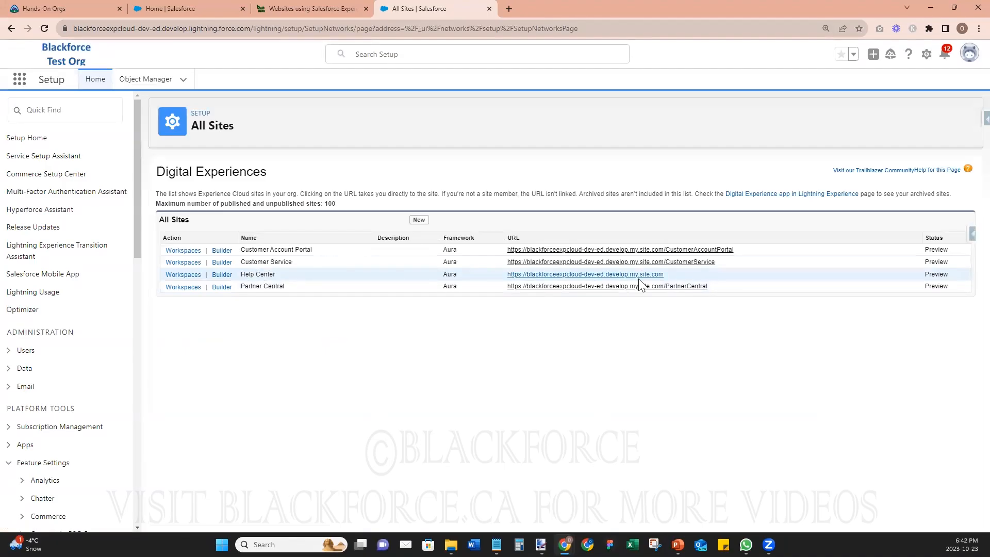
pyautogui.moveTo(670, 279); pyautogui.dragTo(652, 286)
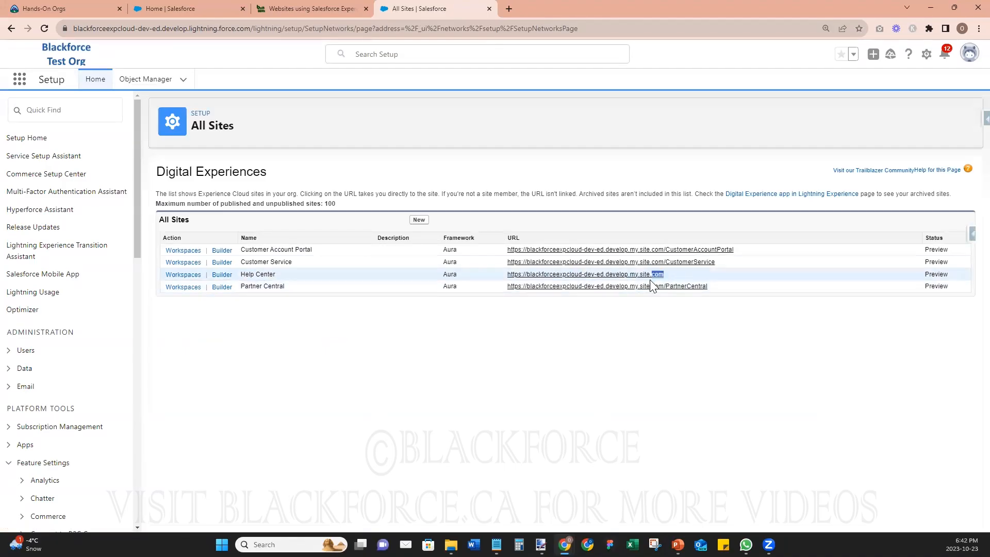
pyautogui.click(223, 276)
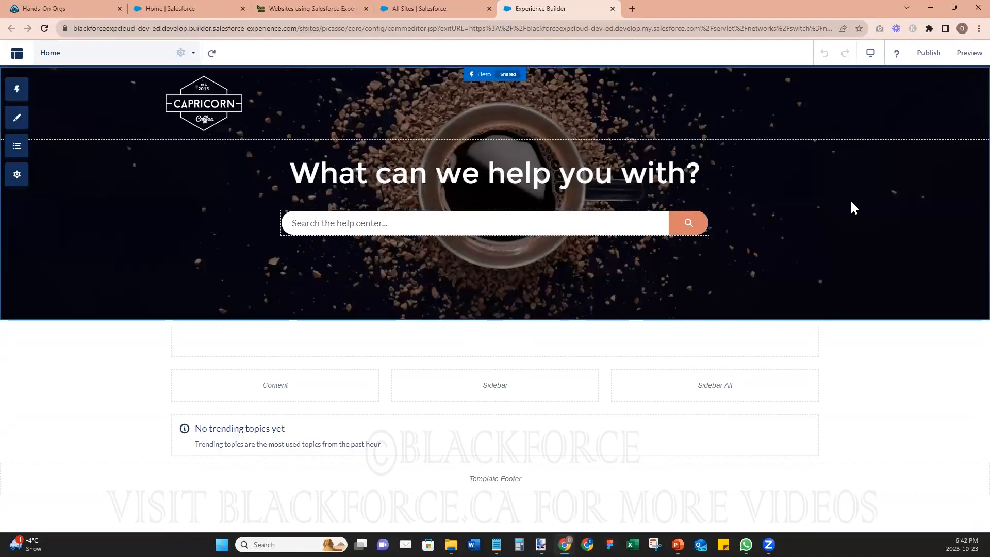
# Open the Help Center's public URL in a new browser tab and compare the live page with its Builder version.
pyautogui.click(443, 9)
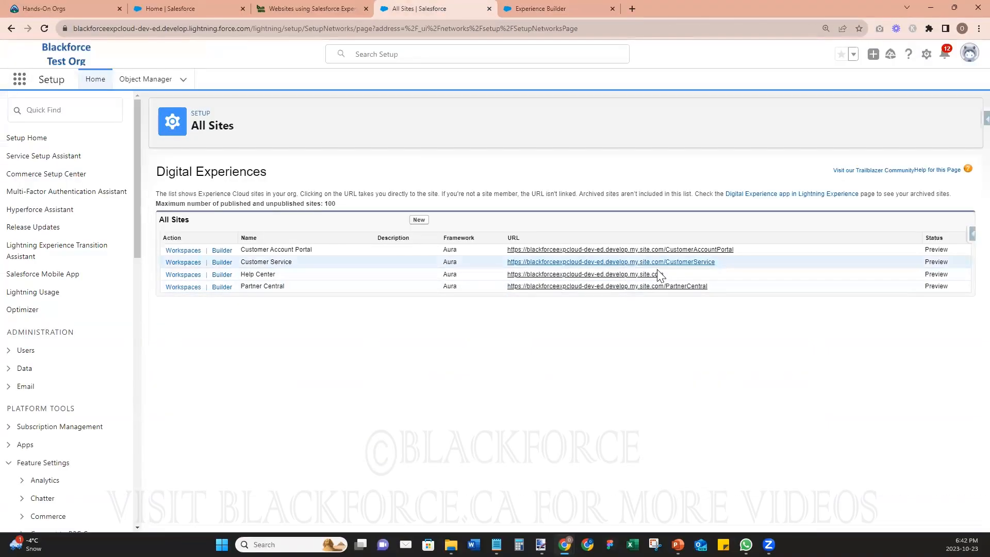
pyautogui.moveTo(668, 275); pyautogui.dragTo(501, 275)
pyautogui.hotkey('ctrl', 'c')
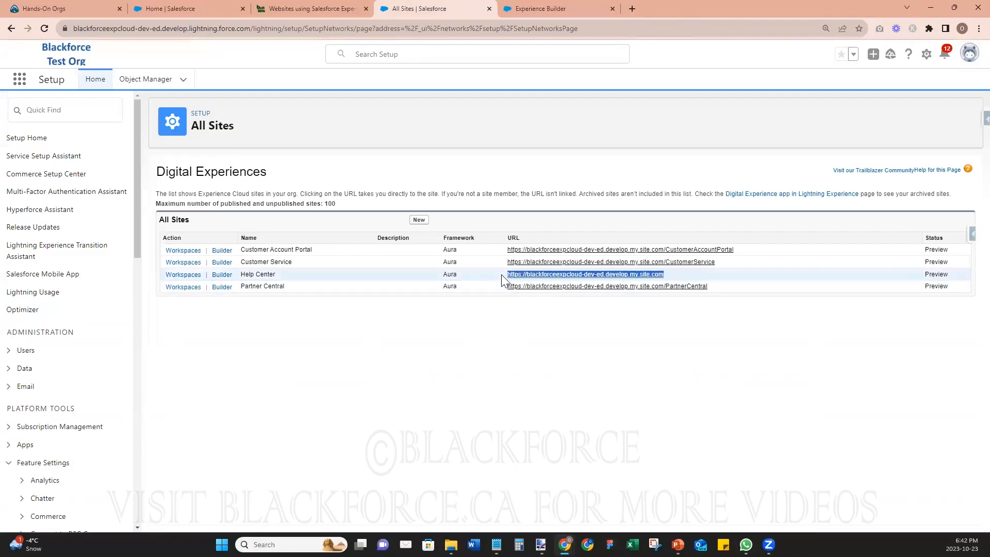
pyautogui.click(631, 8)
pyautogui.hotkey('ctrl', 'v')
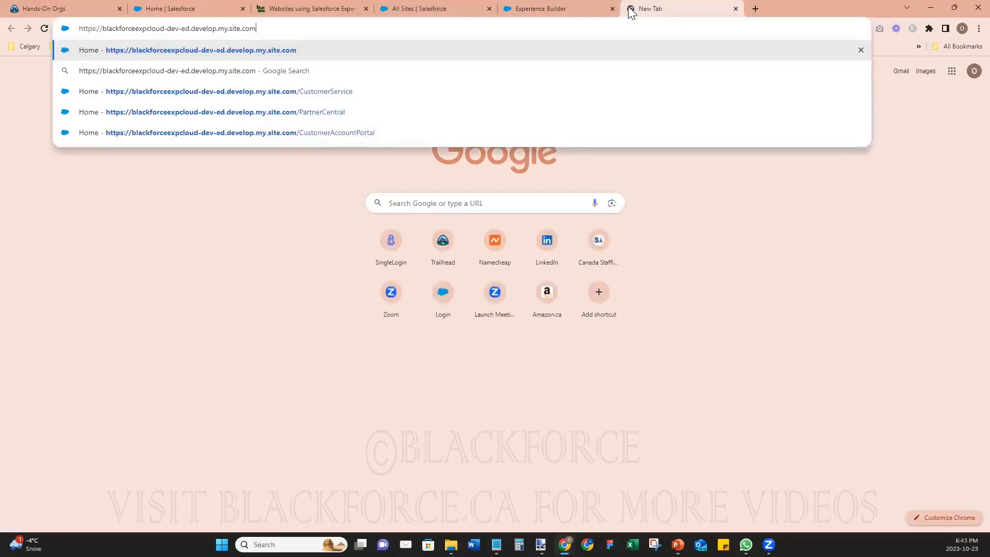
pyautogui.press('Return')
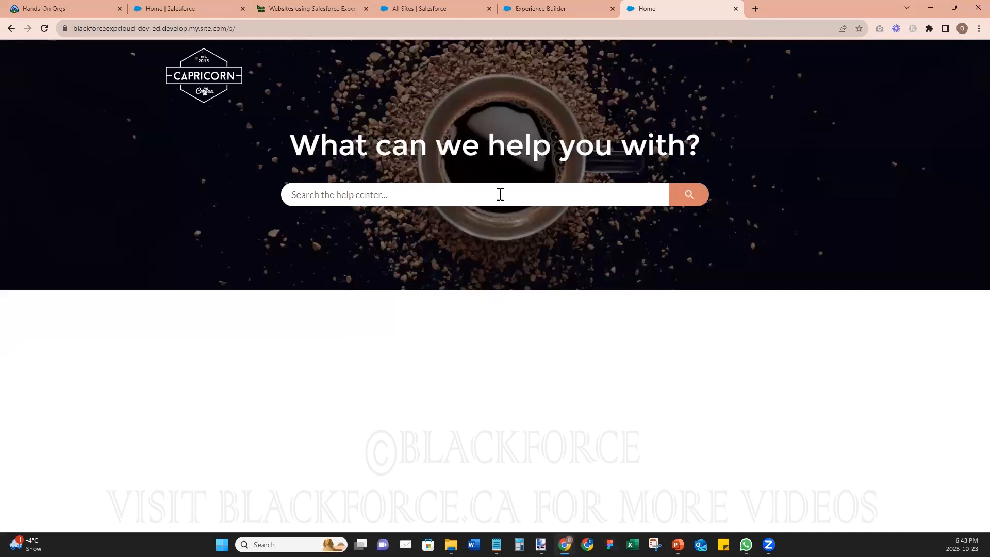
pyautogui.click(576, 8)
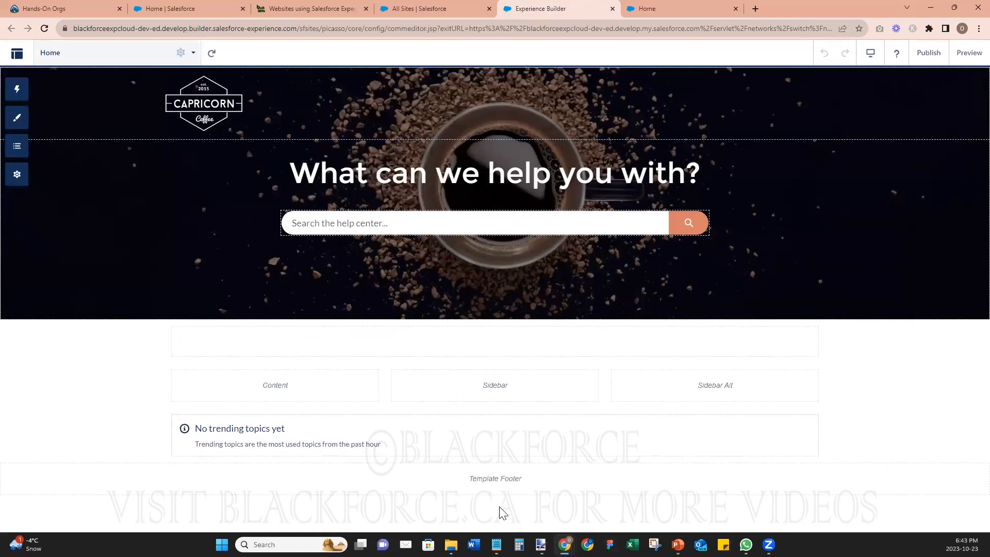
pyautogui.click(676, 10)
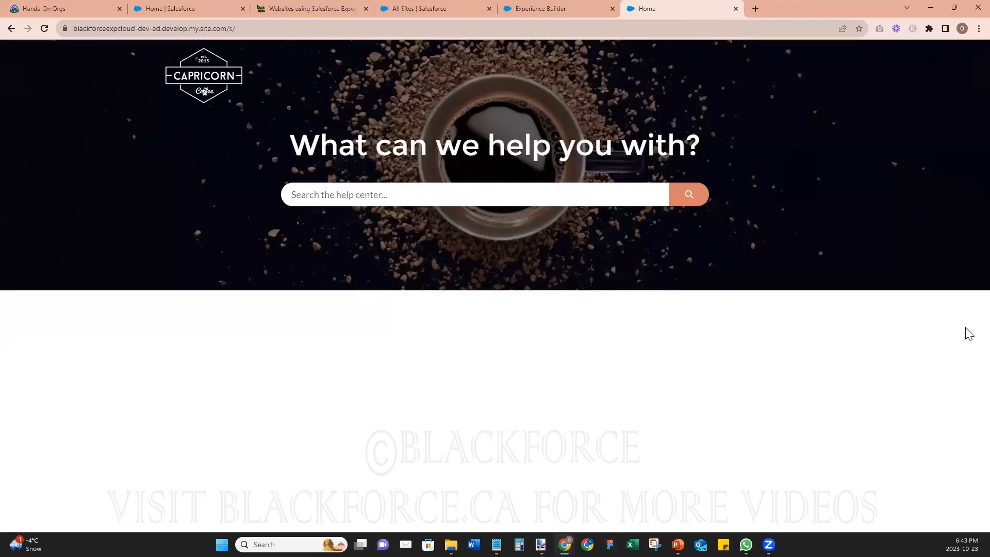
# Open the Customer Service site in Experience Builder and close the Help Center's builder and live-page tabs.
pyautogui.click(407, 8)
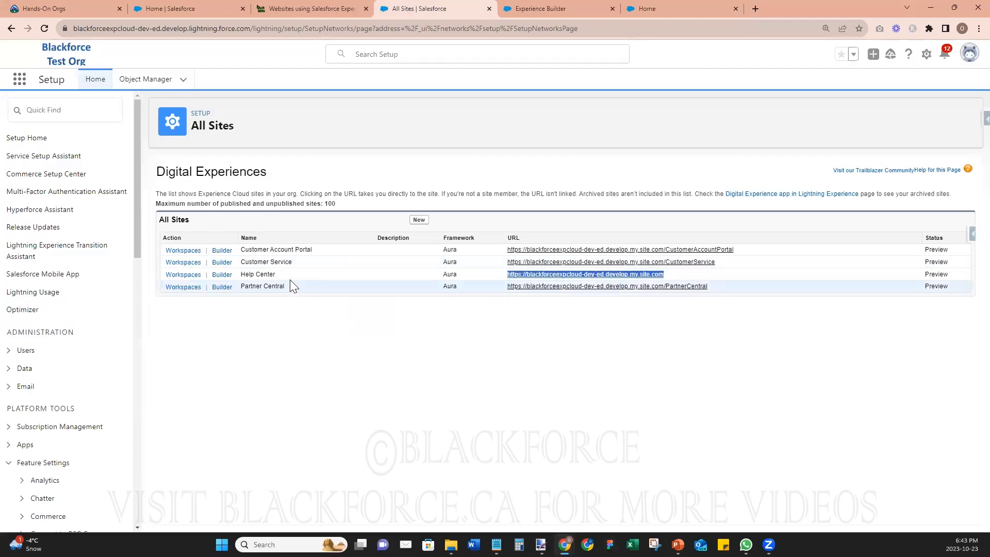
pyautogui.click(224, 262)
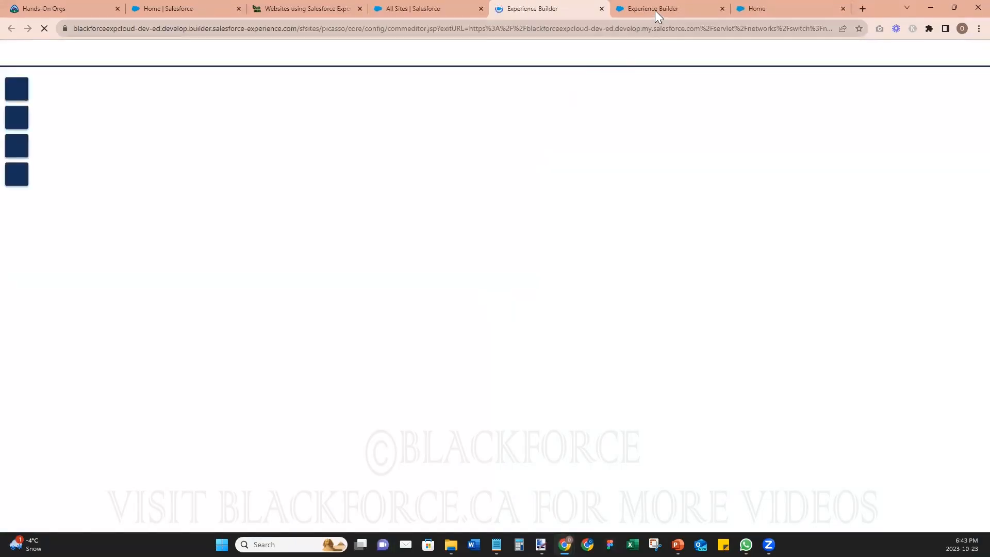
pyautogui.click(670, 9)
pyautogui.click(722, 9)
pyautogui.click(722, 9)
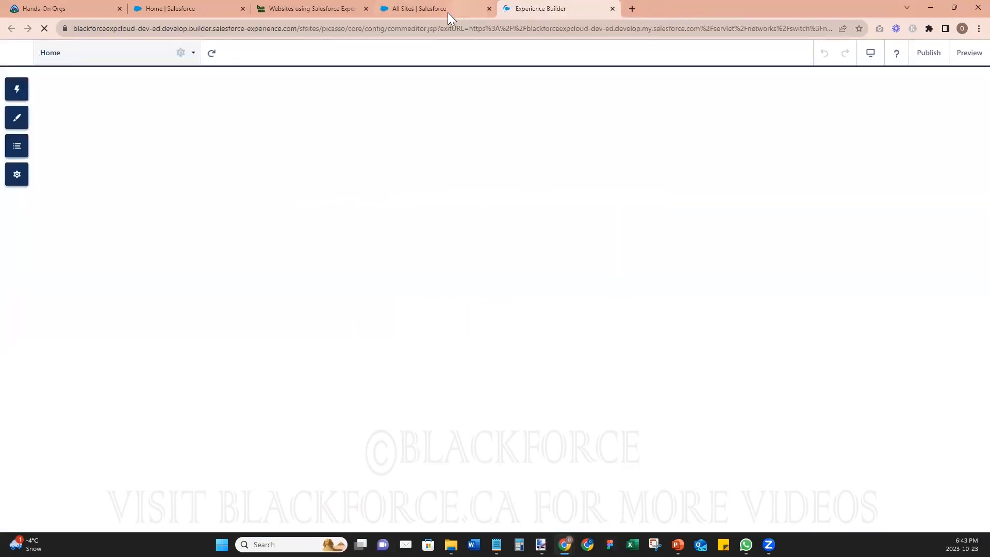
# Copy the Customer Service site's URL from the All Sites list and load it in a new browser tab.
pyautogui.click(447, 10)
pyautogui.moveTo(719, 263); pyautogui.dragTo(506, 268)
pyautogui.hotkey('ctrl', 'c')
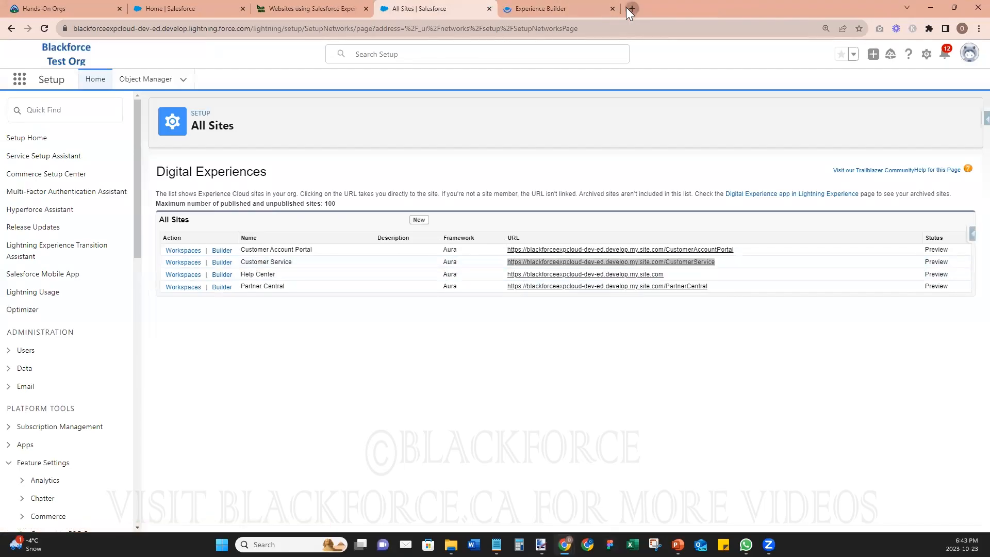
pyautogui.click(632, 8)
pyautogui.hotkey('ctrl', 'v')
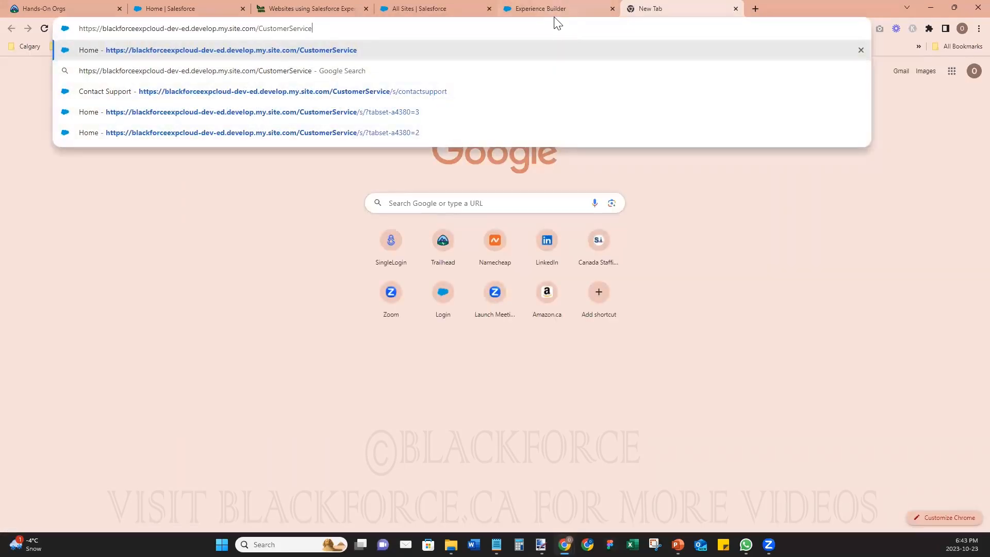
pyautogui.press('Return')
# Compare the Customer Service home page in Builder with the live site, and try Ask a Question on the live page.
pyautogui.click(549, 8)
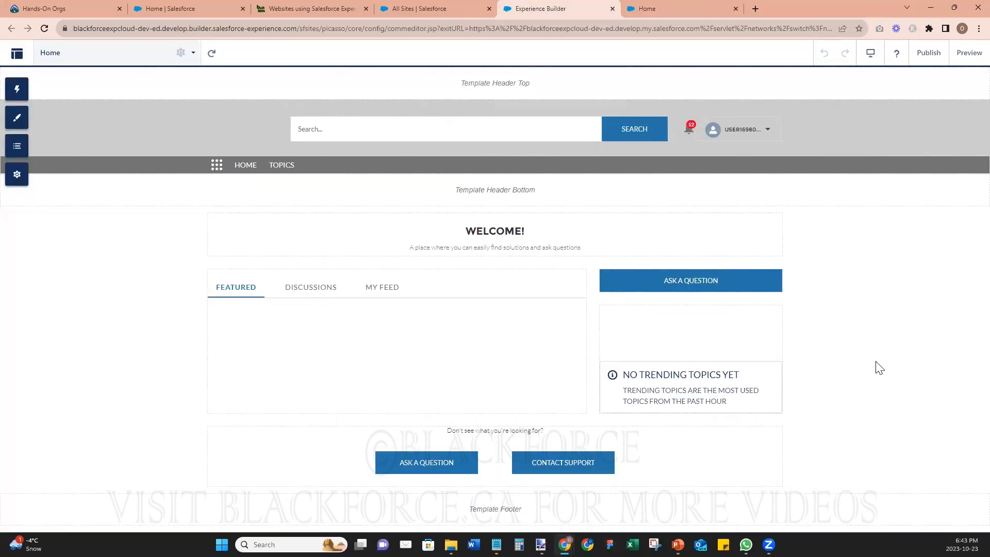
pyautogui.click(681, 9)
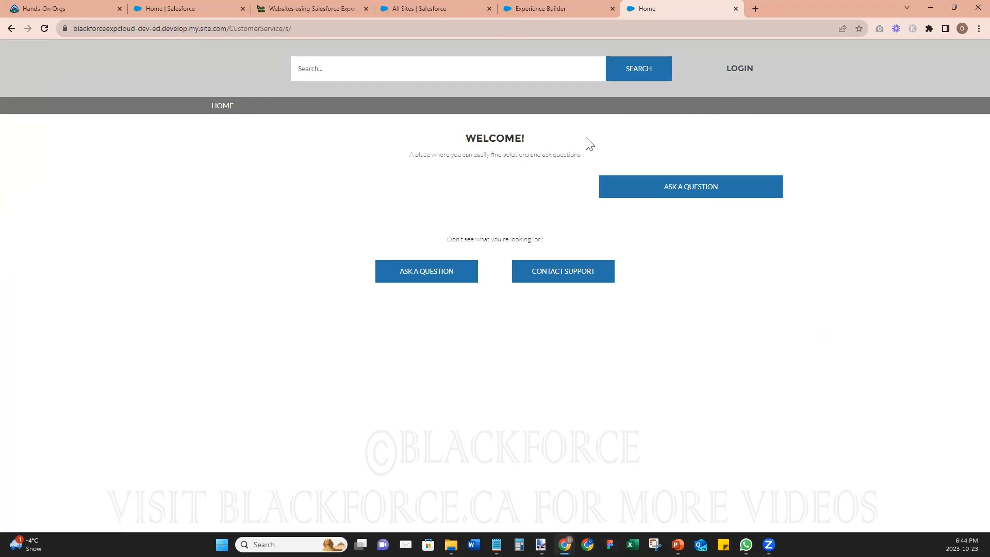
pyautogui.click(677, 195)
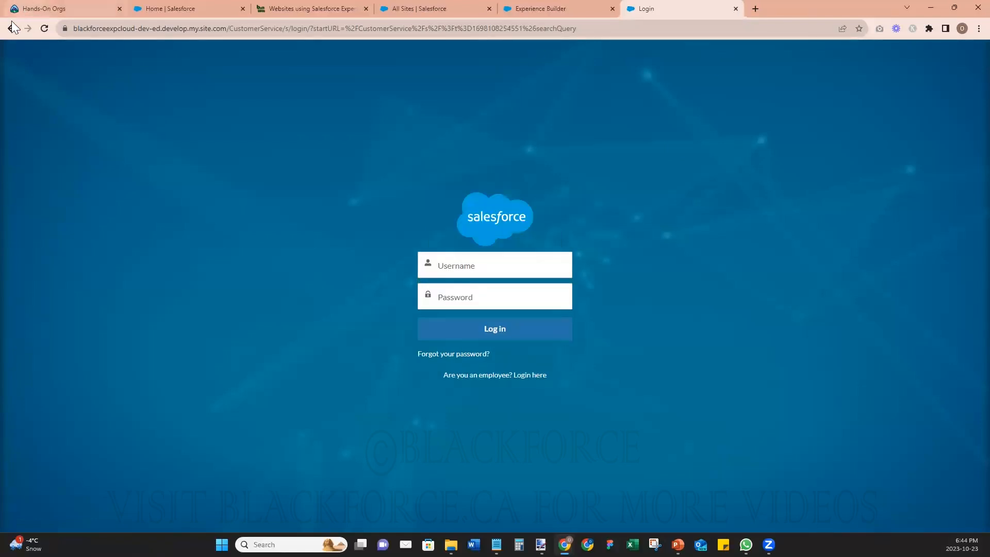
pyautogui.click(555, 10)
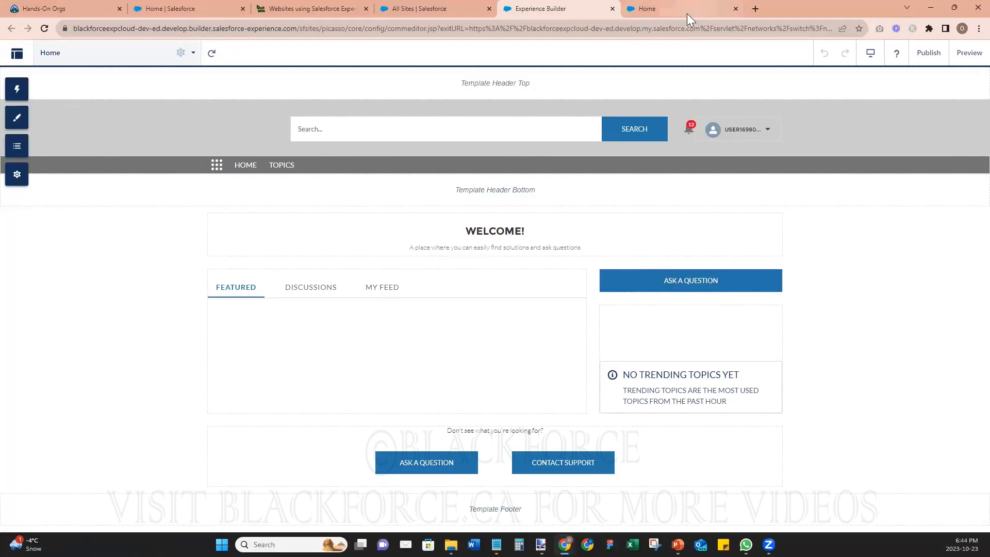
pyautogui.click(642, 7)
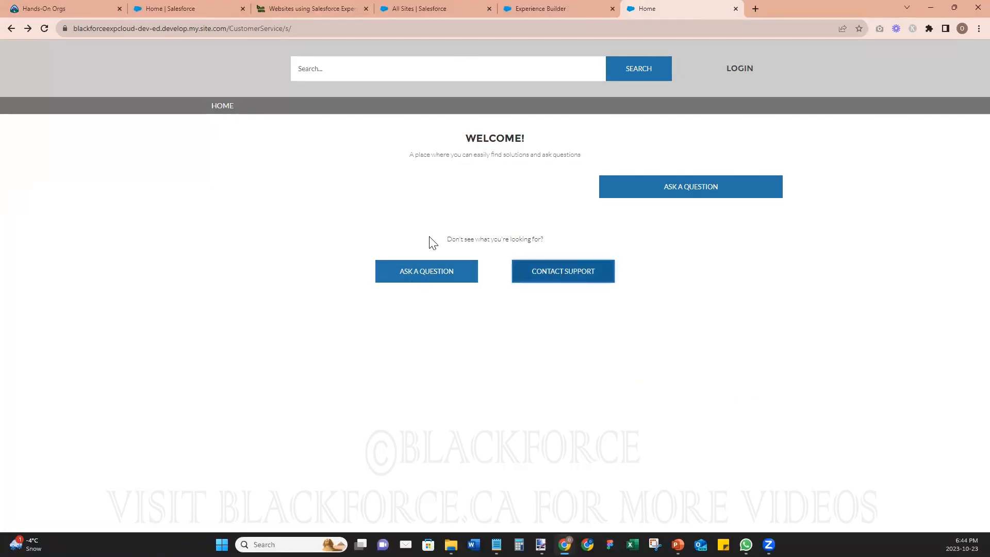
pyautogui.click(562, 7)
pyautogui.click(453, 11)
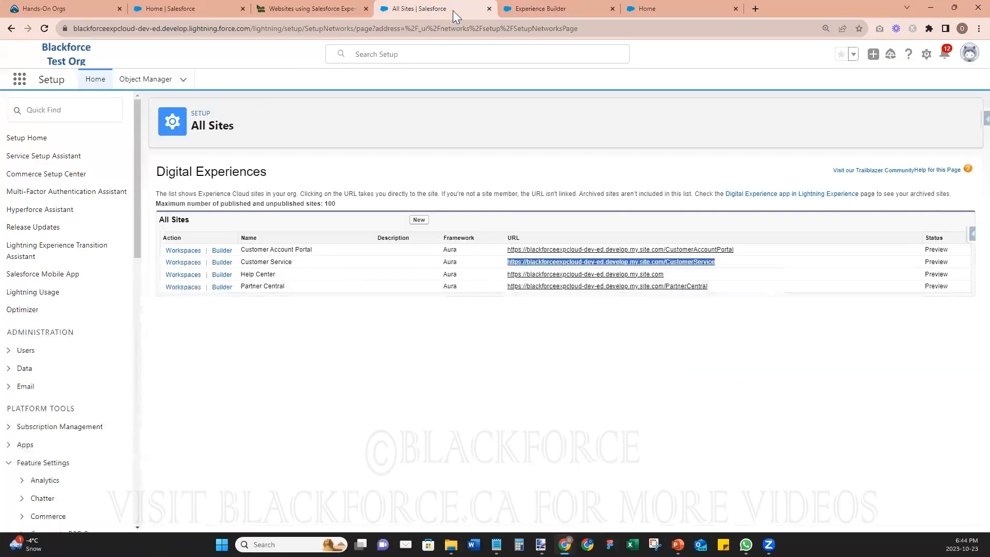
pyautogui.click(559, 5)
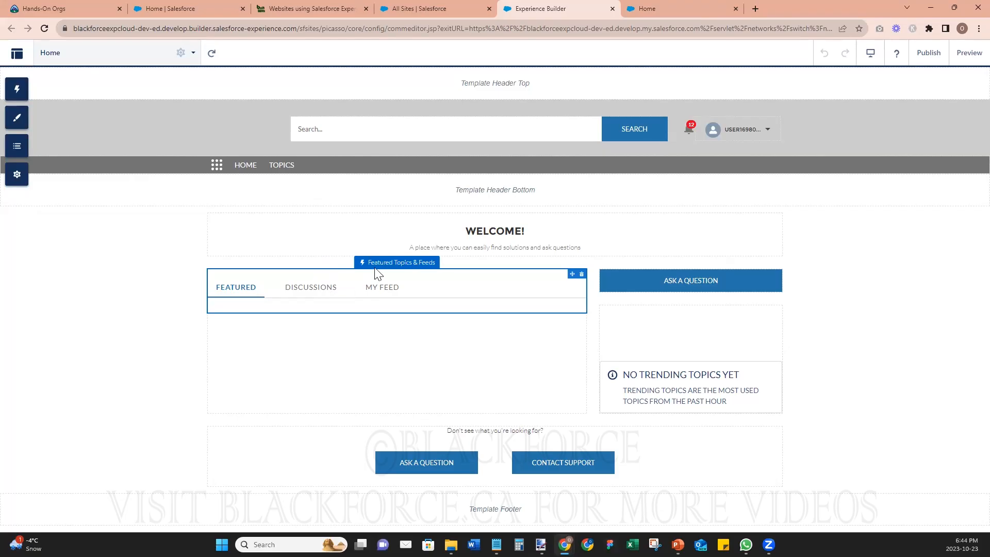
# Open the Customer Account Portal site in Experience Builder and close the Customer Service builder and live-page tabs.
pyautogui.click(413, 8)
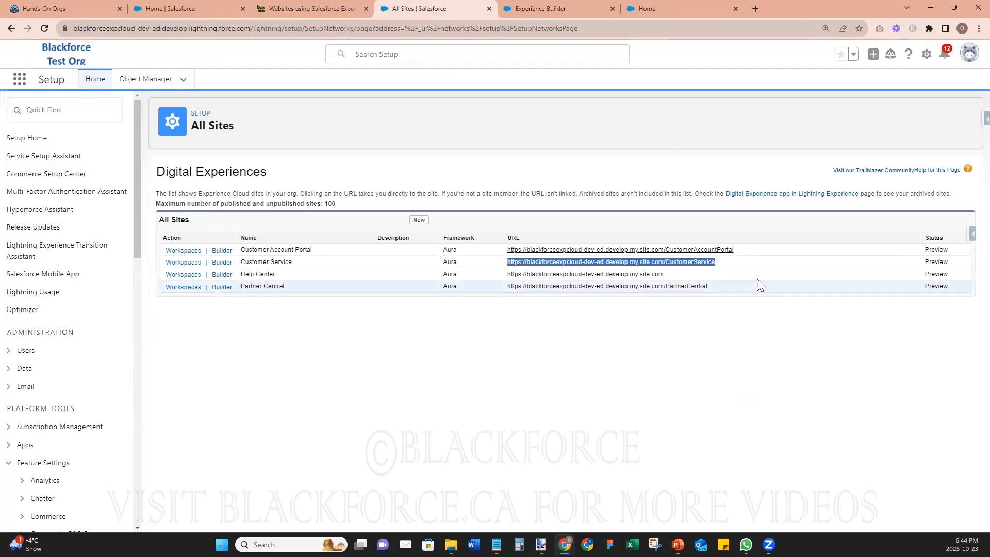
pyautogui.click(223, 252)
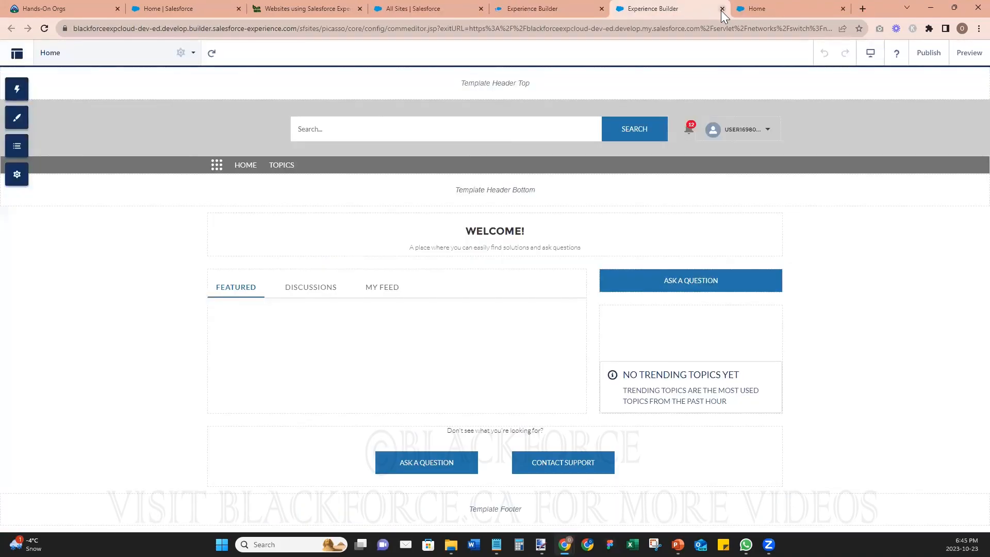
pyautogui.click(723, 8)
pyautogui.click(722, 9)
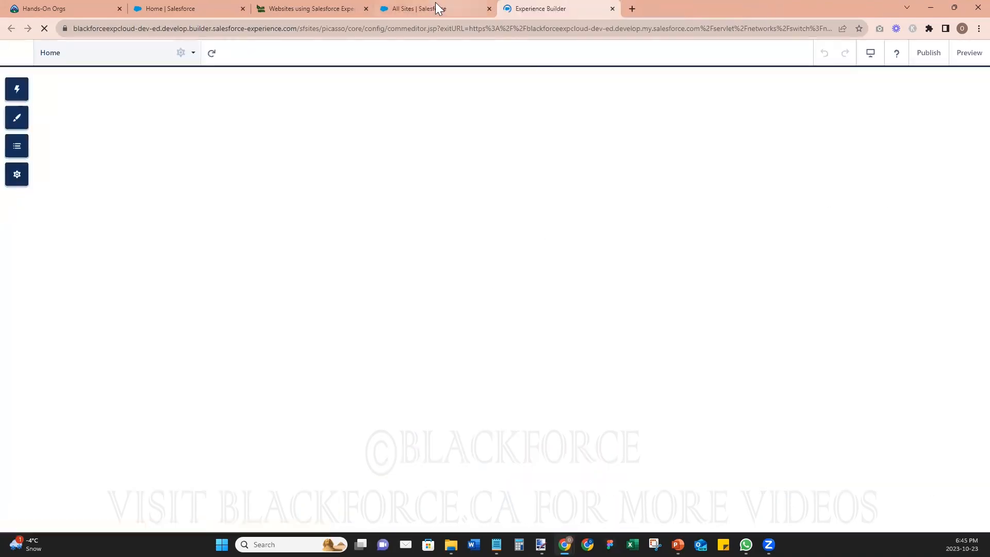
# Copy the Customer Account Portal's URL from the All Sites list and load it in a new browser tab.
pyautogui.click(458, 7)
pyautogui.moveTo(734, 249); pyautogui.dragTo(507, 251)
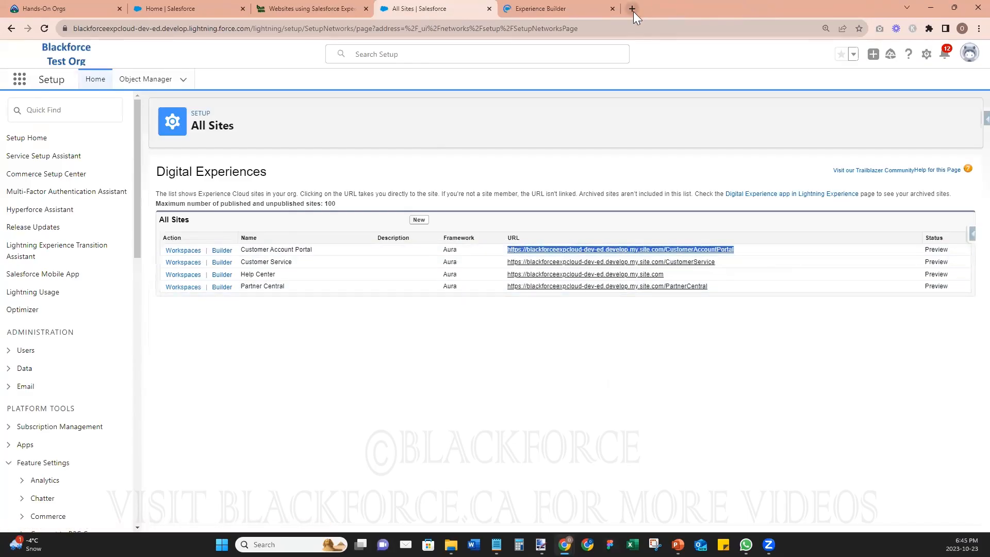
pyautogui.click(633, 11)
pyautogui.hotkey('ctrl', 'v')
pyautogui.press('Return')
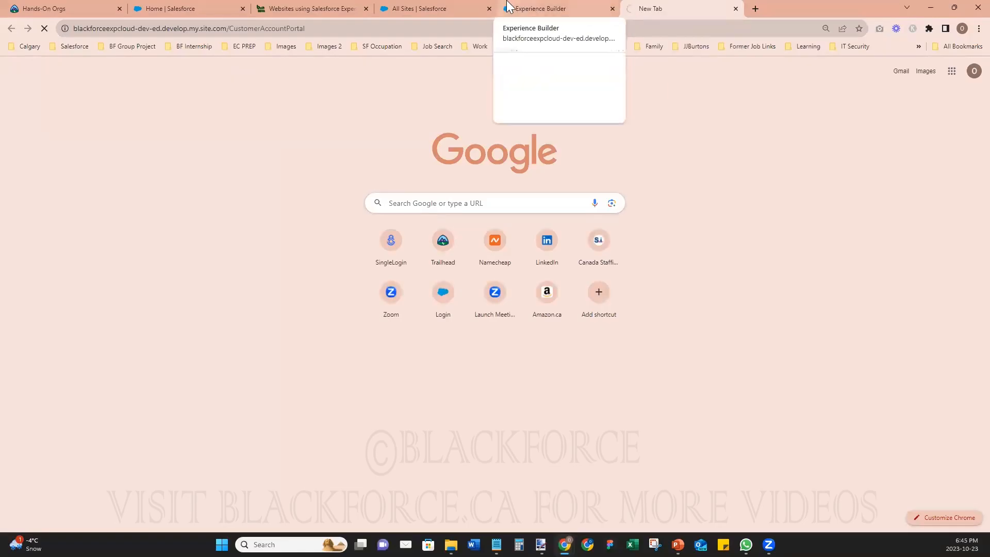
# Compare the Customer Account Portal home page in Builder with its live public page.
pyautogui.click(546, 8)
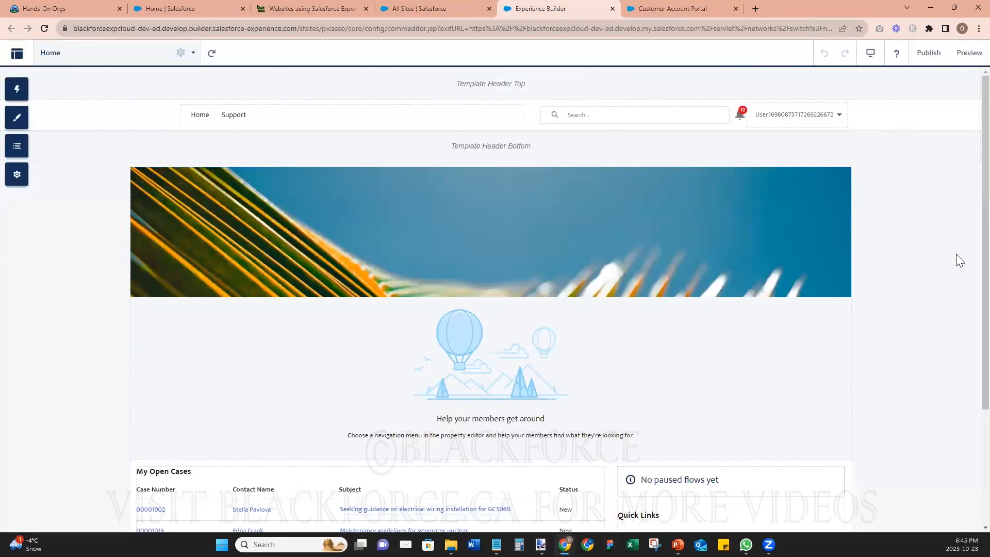
pyautogui.scroll(-2, 956, 254)
pyautogui.scroll(2, 956, 254)
pyautogui.click(681, 6)
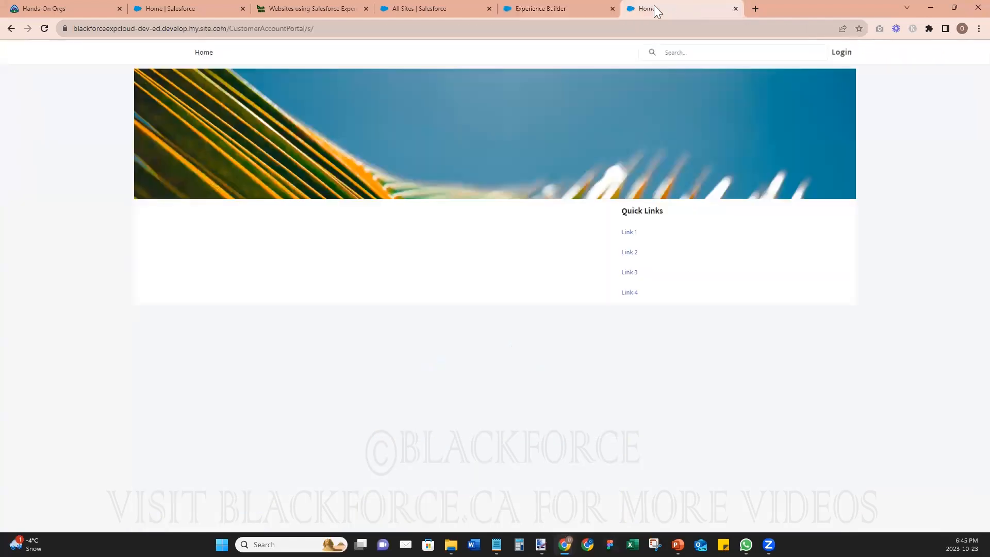
# Review the Customer Account Portal home page in Builder down to its footer, and close its builder and live-page tabs.
pyautogui.click(564, 11)
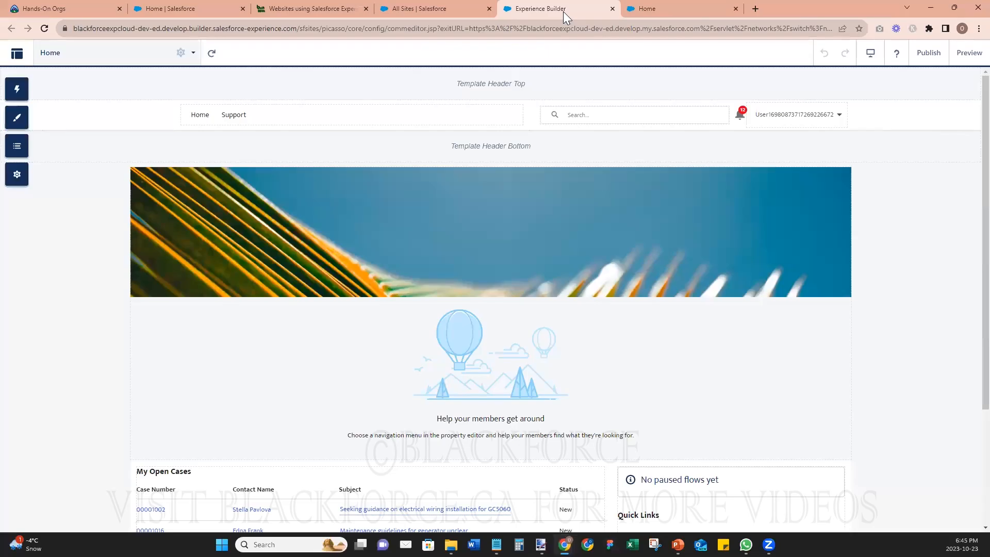
pyautogui.scroll(-2, 966, 371)
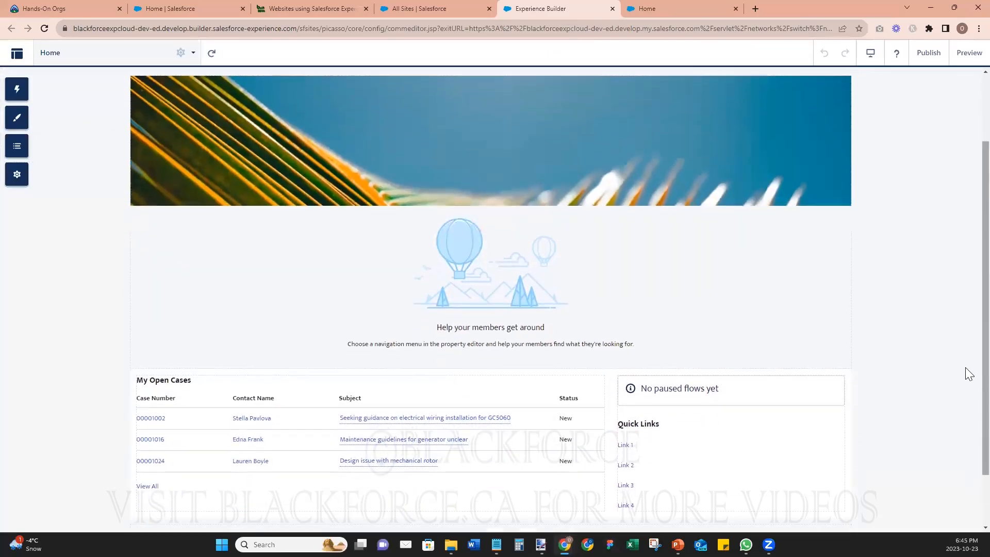
pyautogui.scroll(-2, 966, 374)
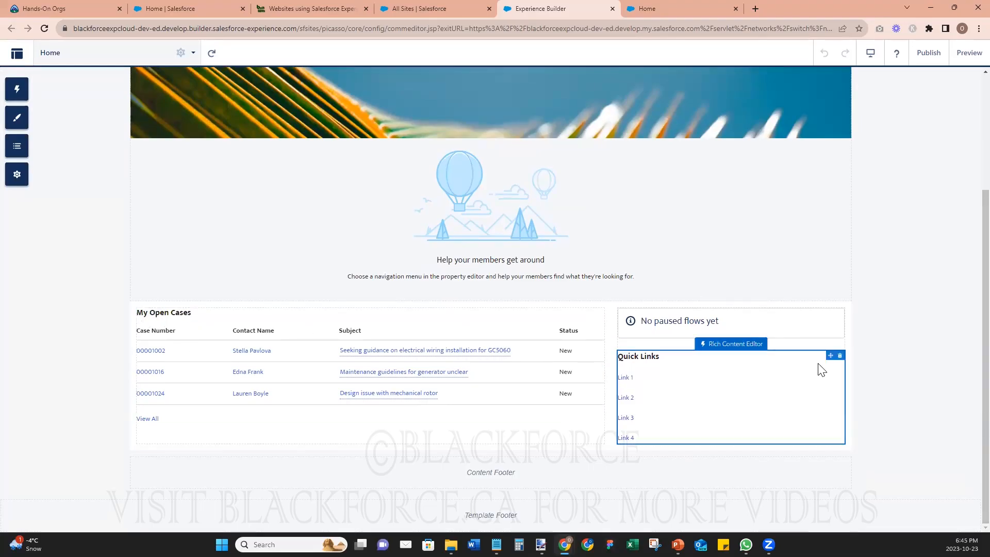
pyautogui.scroll(4, 902, 376)
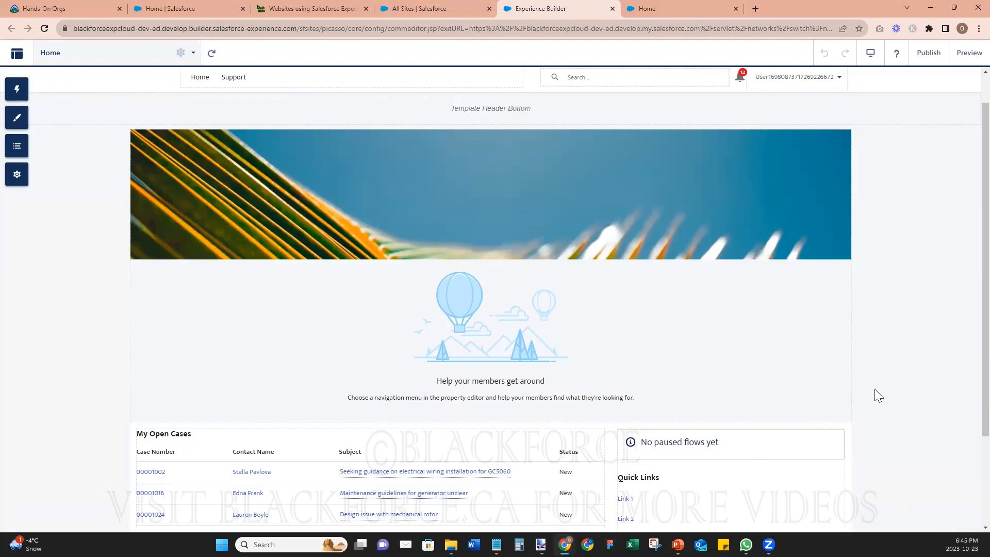
pyautogui.scroll(-3, 881, 389)
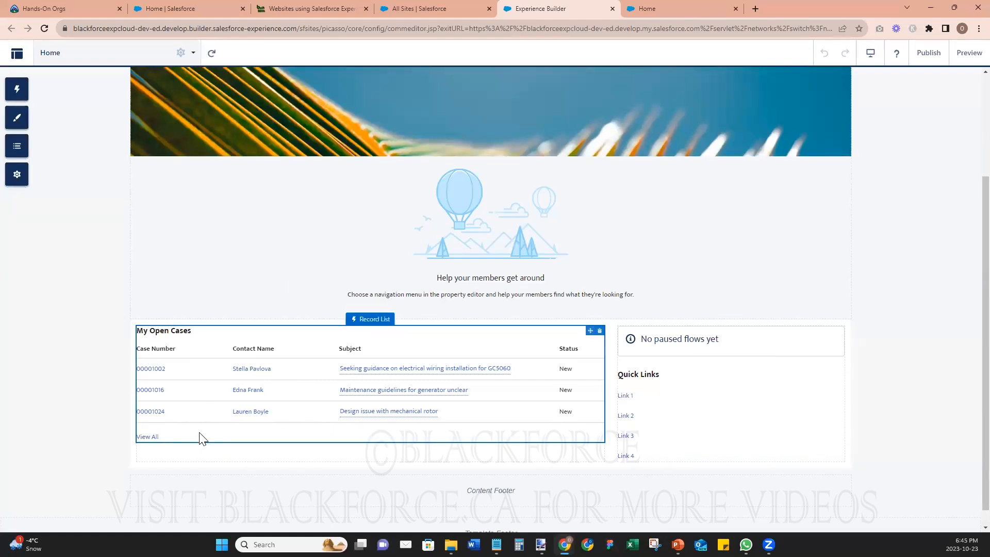
pyautogui.click(612, 9)
pyautogui.click(613, 9)
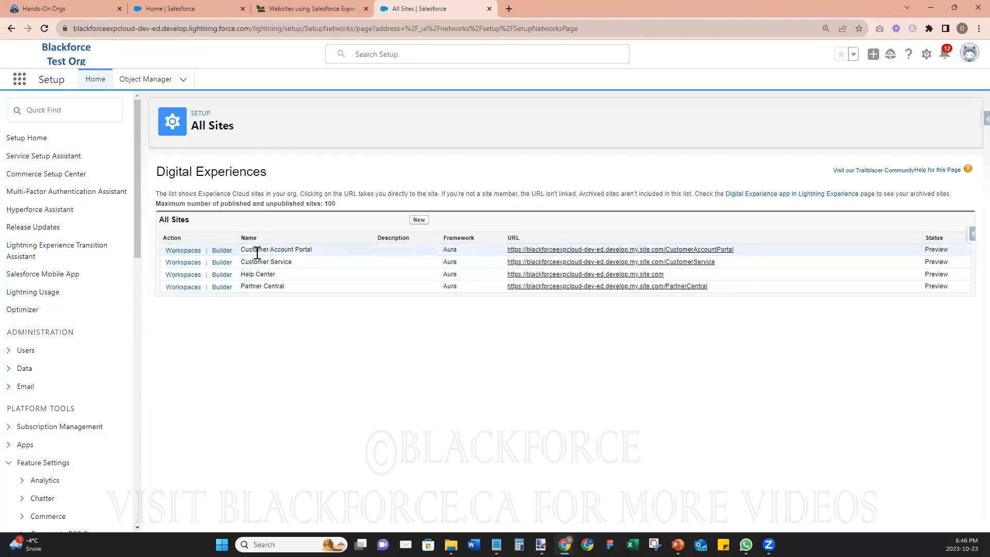
# Open the Customer Service and Customer Account Portal sites in Experience Builder, each in its own browser tab.
pyautogui.click(217, 262)
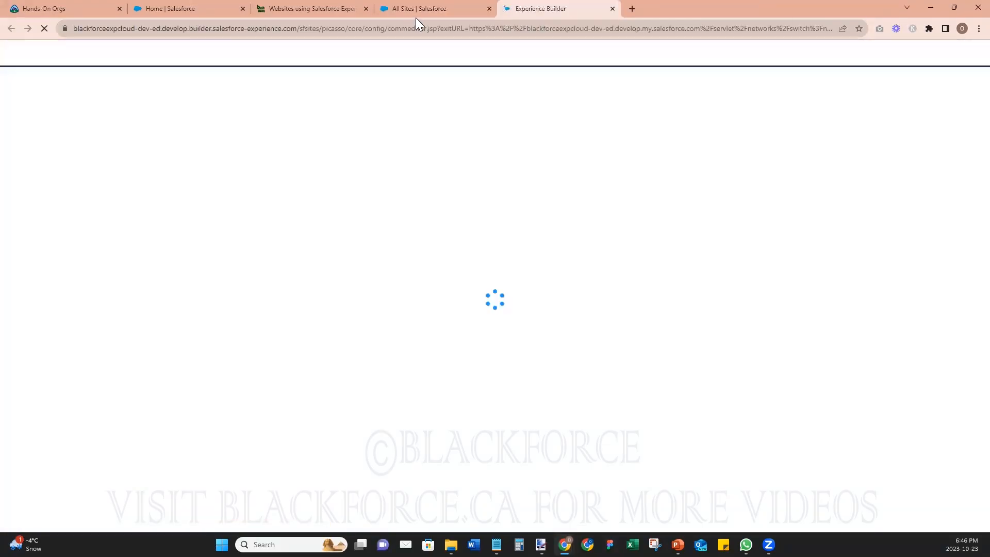
pyautogui.click(418, 11)
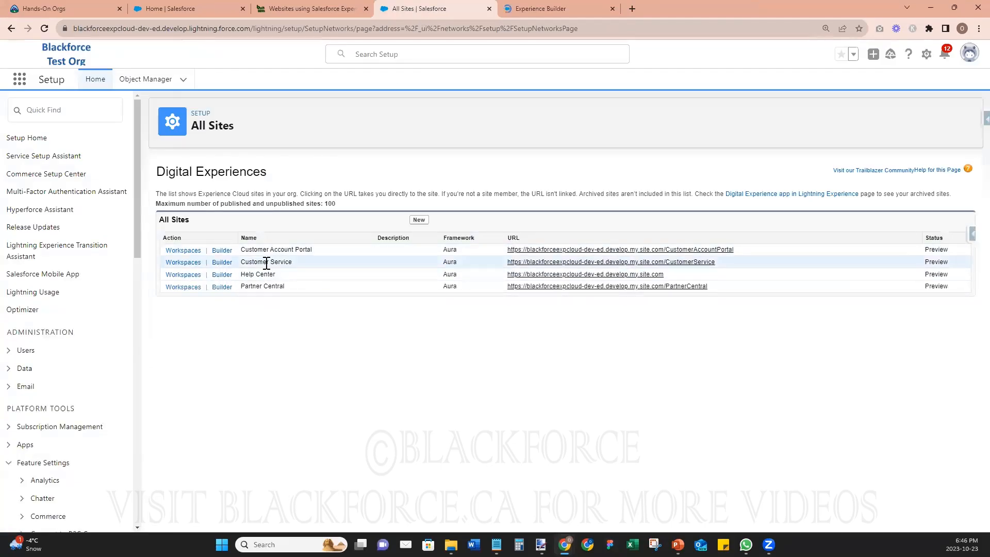
pyautogui.click(222, 251)
pyautogui.click(643, 5)
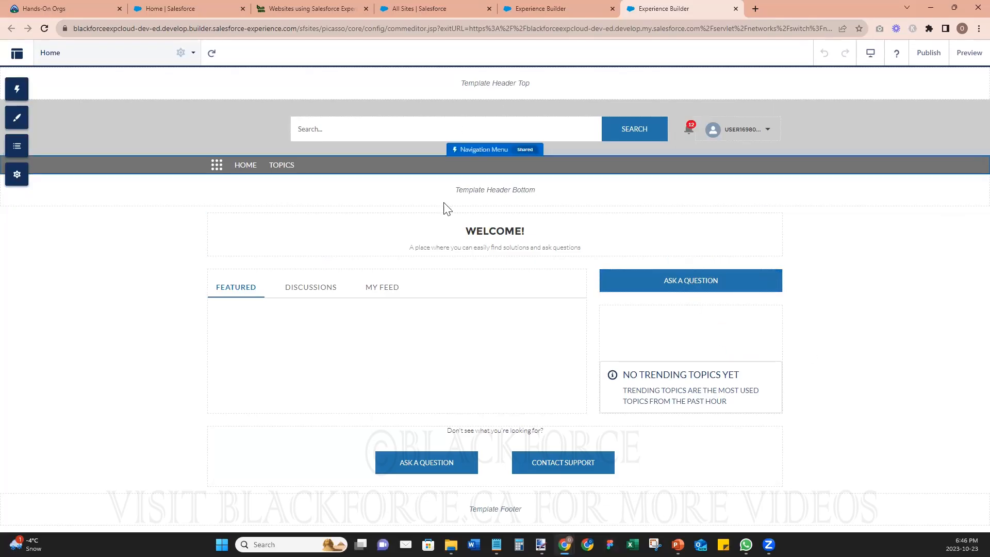
# Compare the Customer Account Portal and Customer Service home pages in Builder, and close both builder tabs.
pyautogui.click(548, 9)
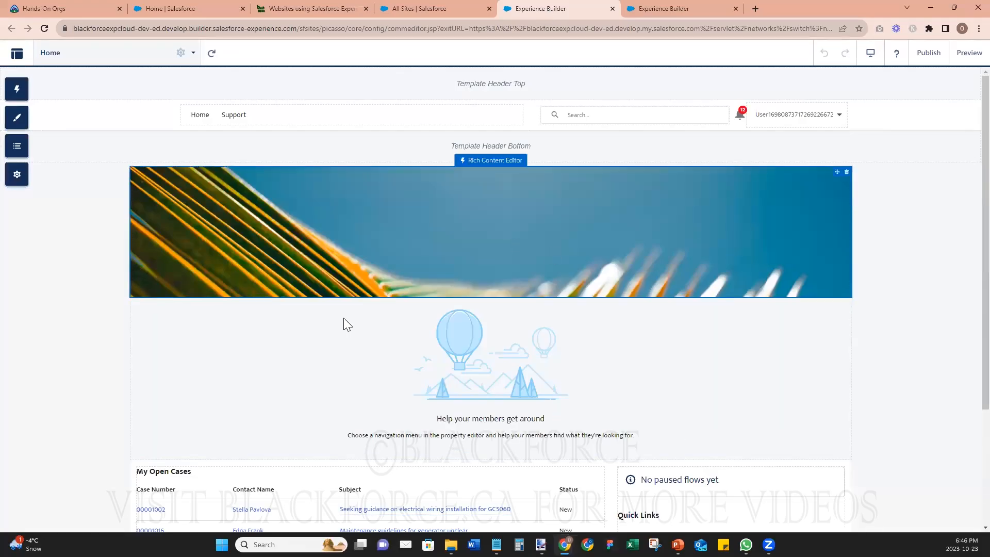
pyautogui.scroll(-2, 657, 424)
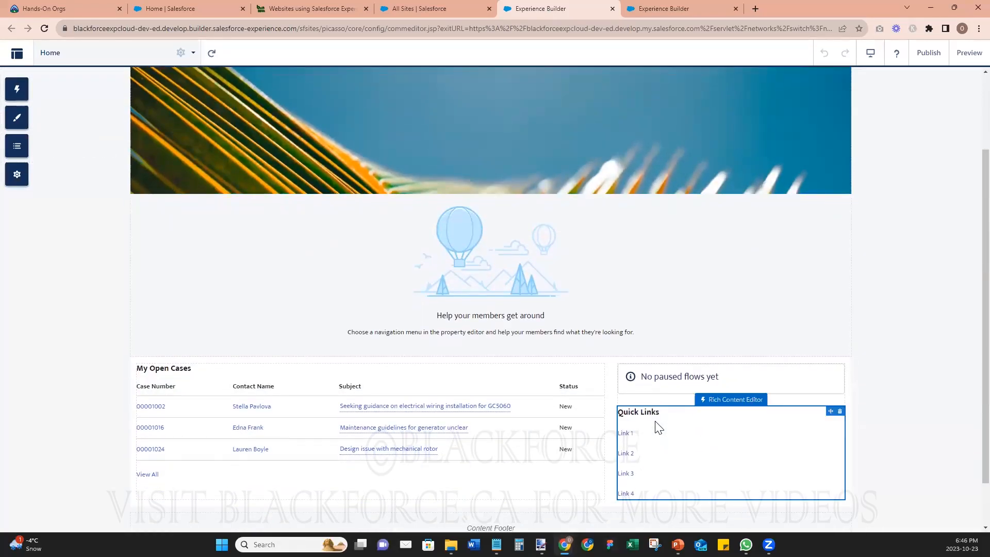
pyautogui.scroll(1, 671, 434)
pyautogui.scroll(-1, 461, 400)
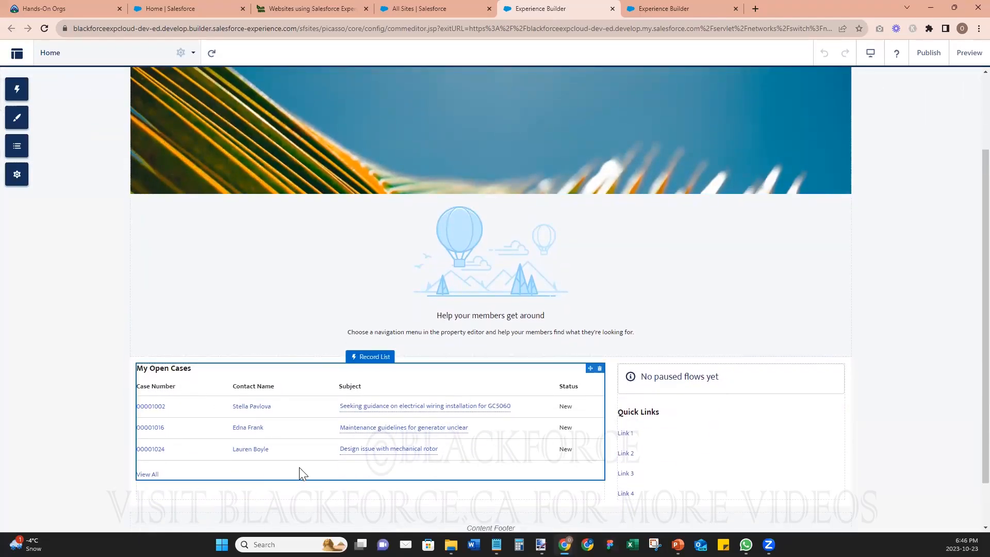
pyautogui.click(645, 12)
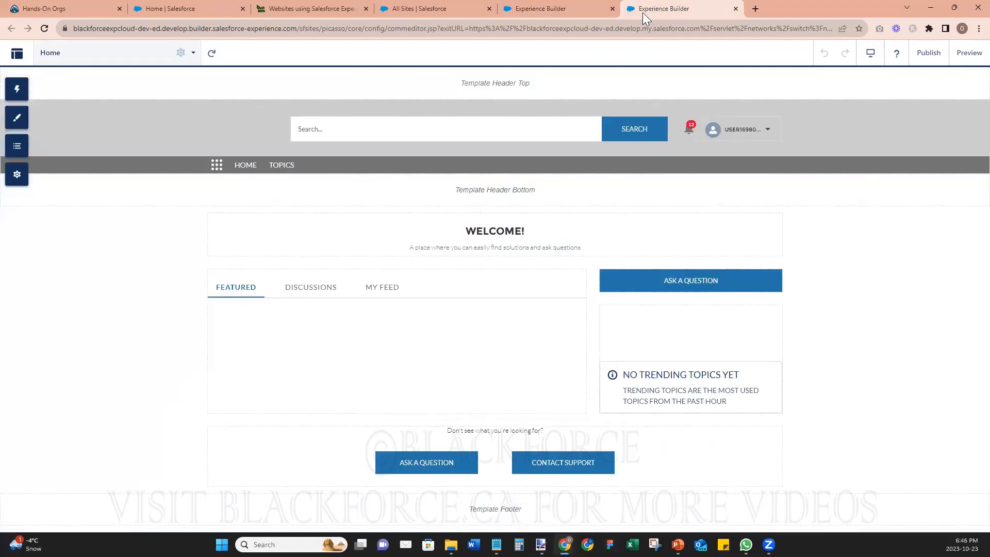
pyautogui.click(576, 10)
pyautogui.click(613, 9)
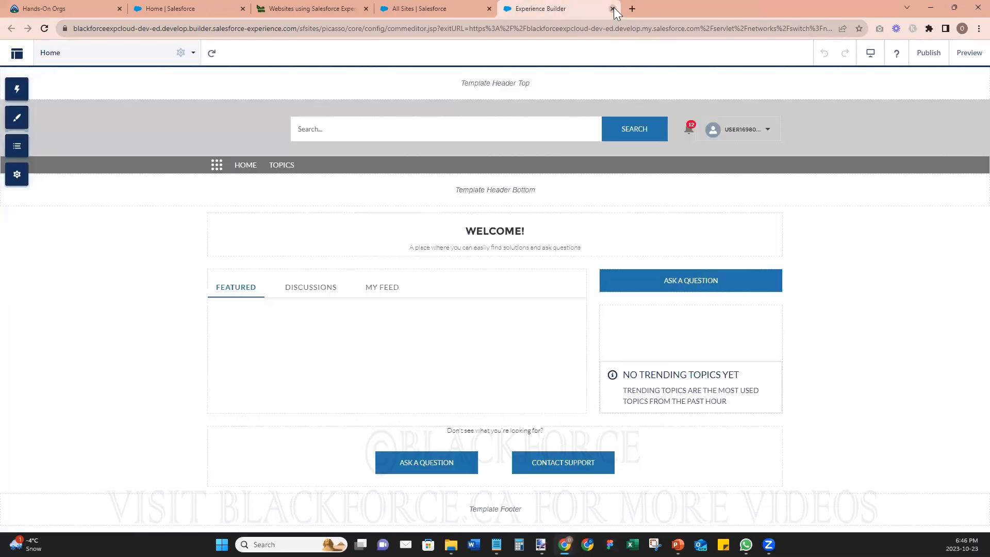
pyautogui.click(612, 9)
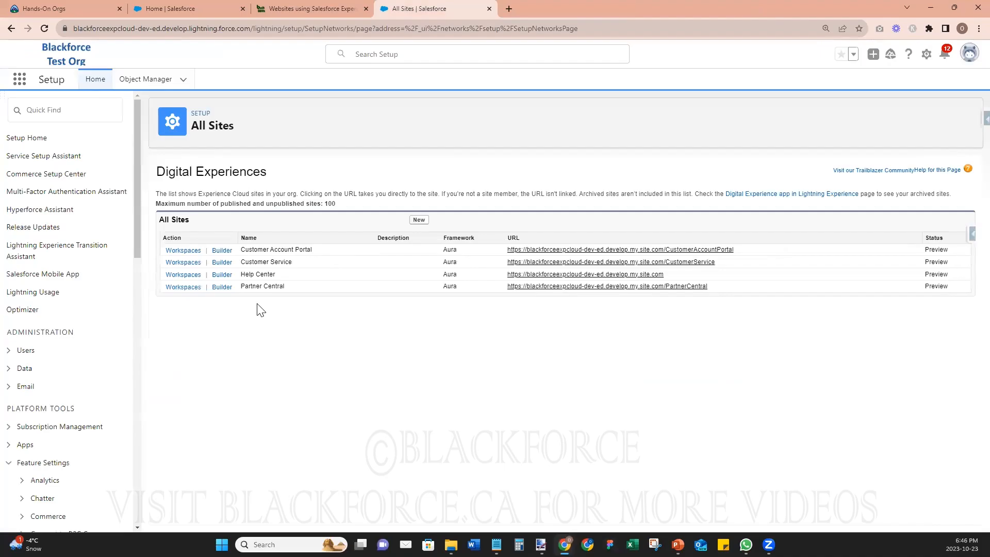
# Open the Partner Central site in Experience Builder and load its URL from the All Sites list in a new browser tab.
pyautogui.click(222, 287)
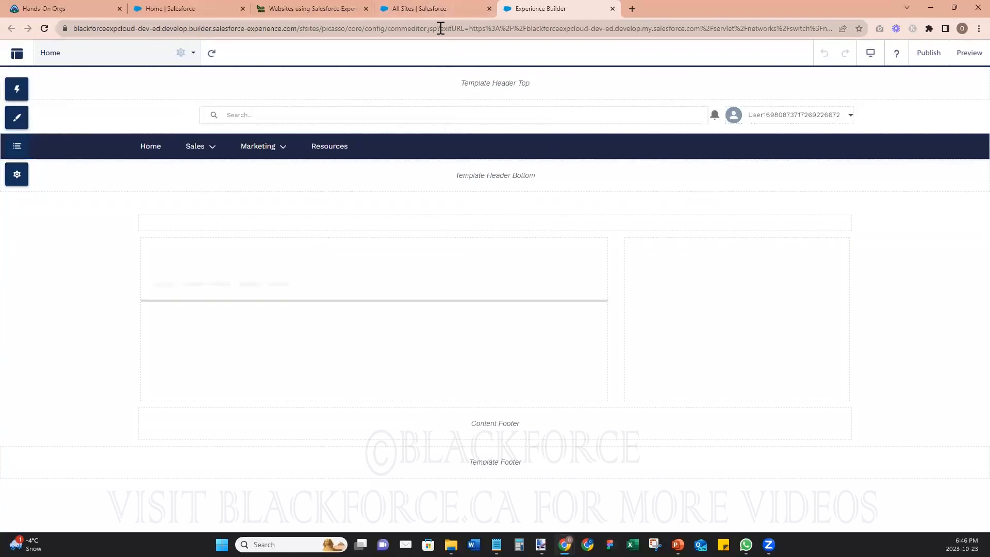
pyautogui.click(428, 8)
pyautogui.moveTo(711, 287); pyautogui.dragTo(508, 289)
pyautogui.hotkey('ctrl', 'c')
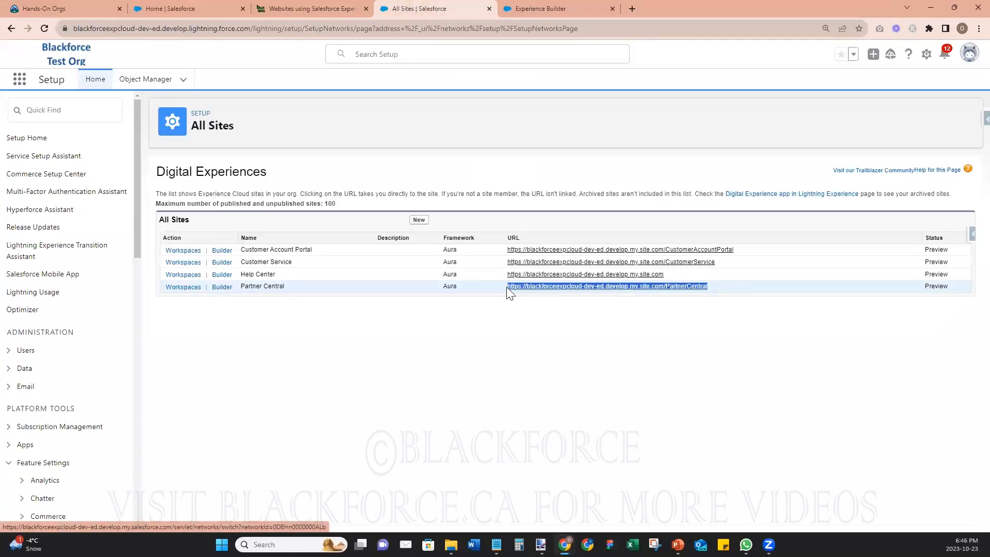
pyautogui.click(631, 8)
pyautogui.hotkey('ctrl', 'v')
pyautogui.press('Return')
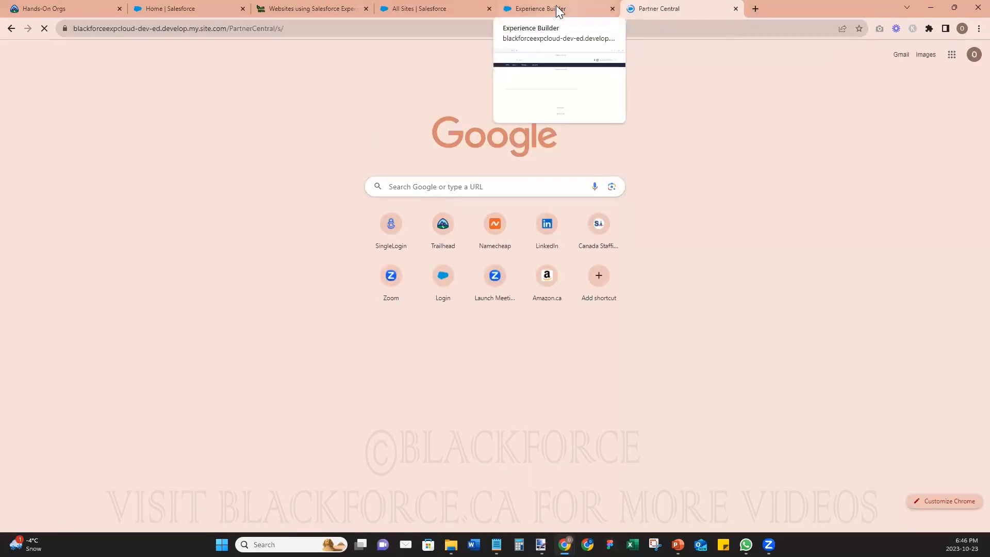
# Examine the Partner Central home page in Builder, including the Channel Sales dashboard, Lead Inbox and My Opportunities components.
pyautogui.click(559, 9)
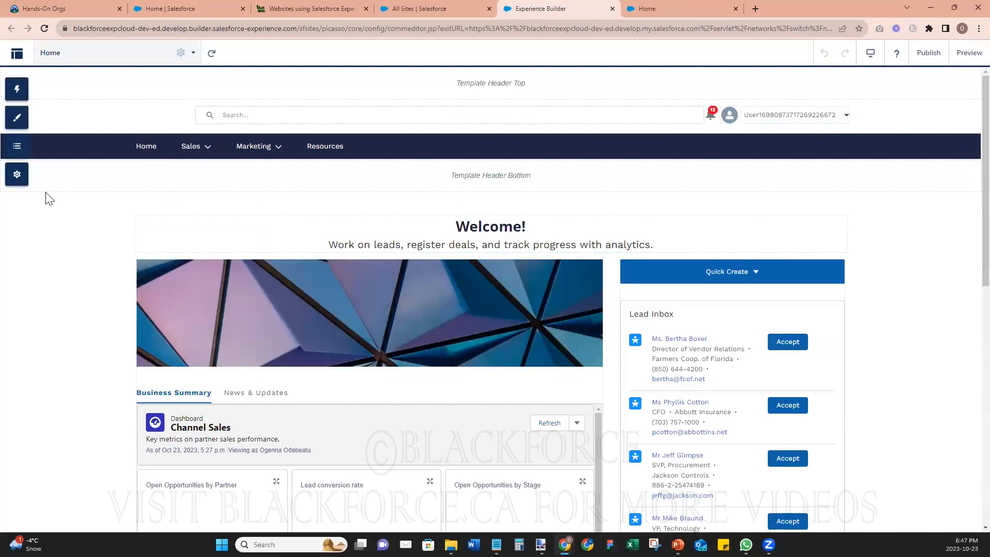
pyautogui.scroll(-3, 282, 310)
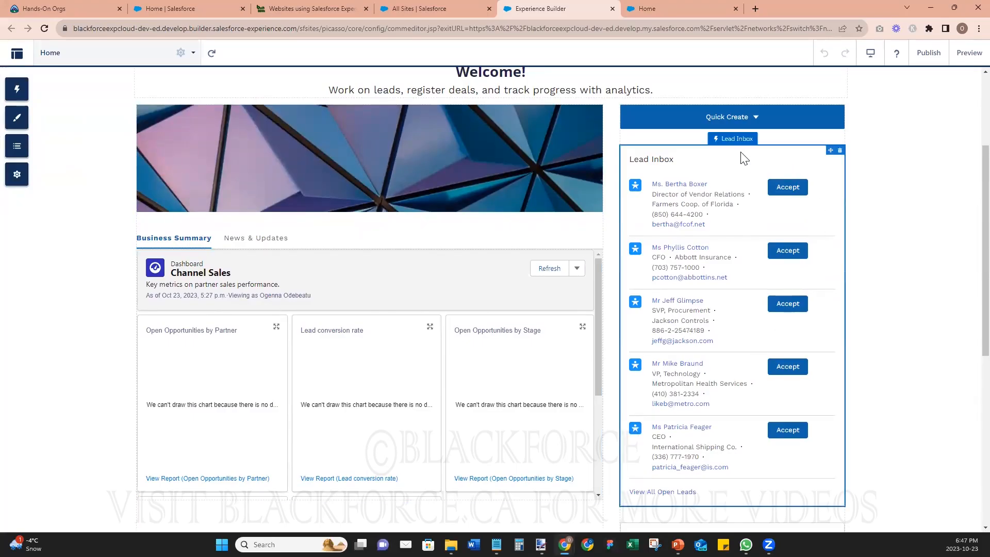
pyautogui.scroll(-5, 914, 340)
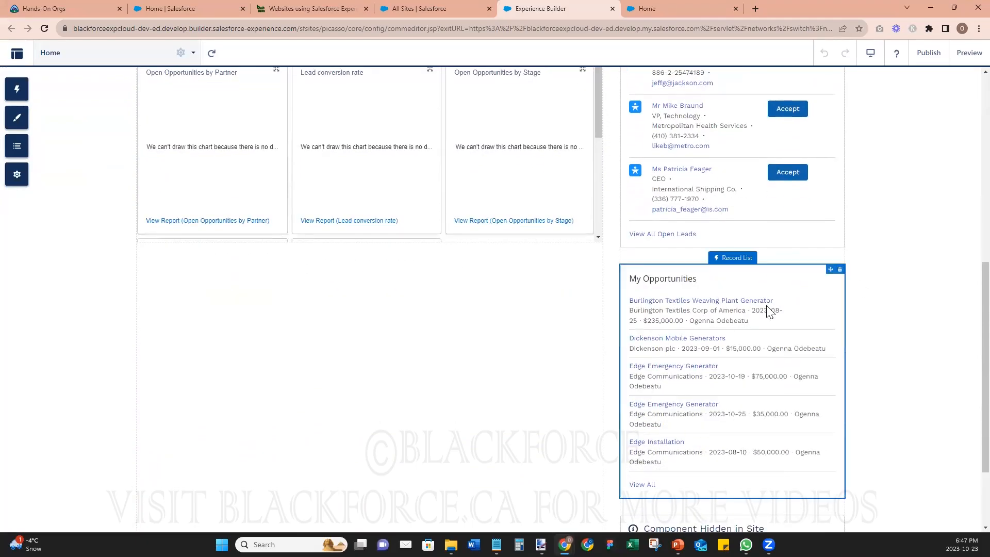
pyautogui.scroll(-2, 770, 311)
pyautogui.scroll(8, 940, 464)
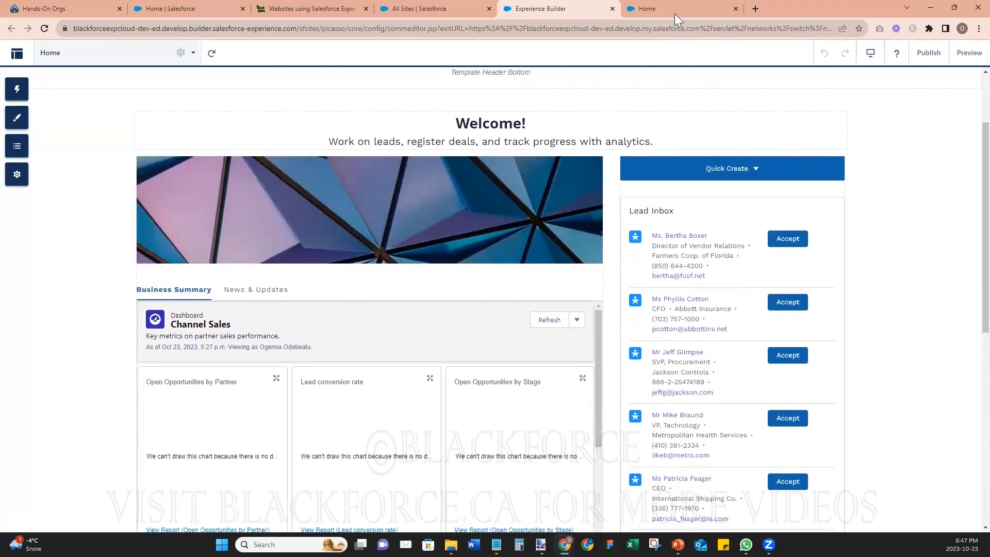
# Compare the Partner Central home page in Builder with its live public page, including the live News & Updates section.
pyautogui.click(669, 9)
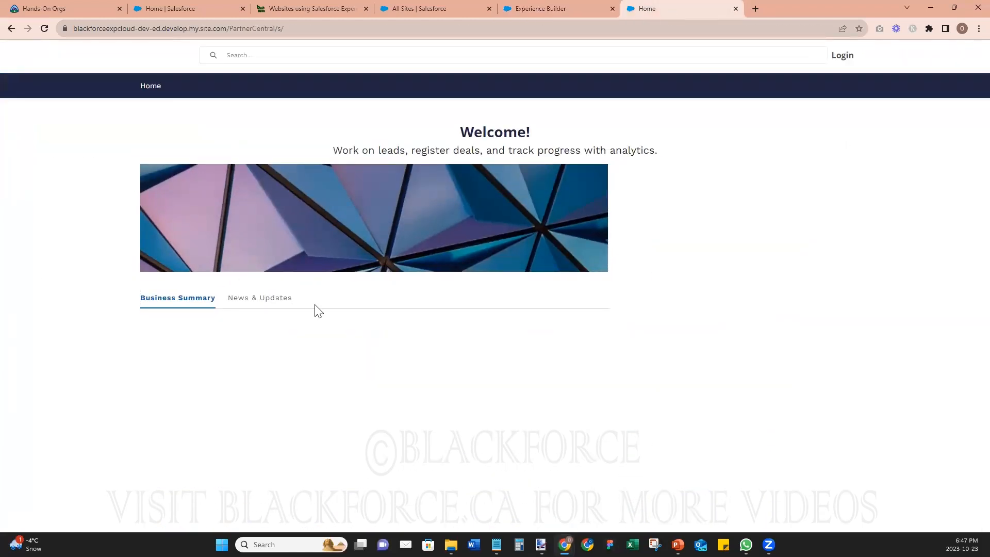
pyautogui.click(252, 298)
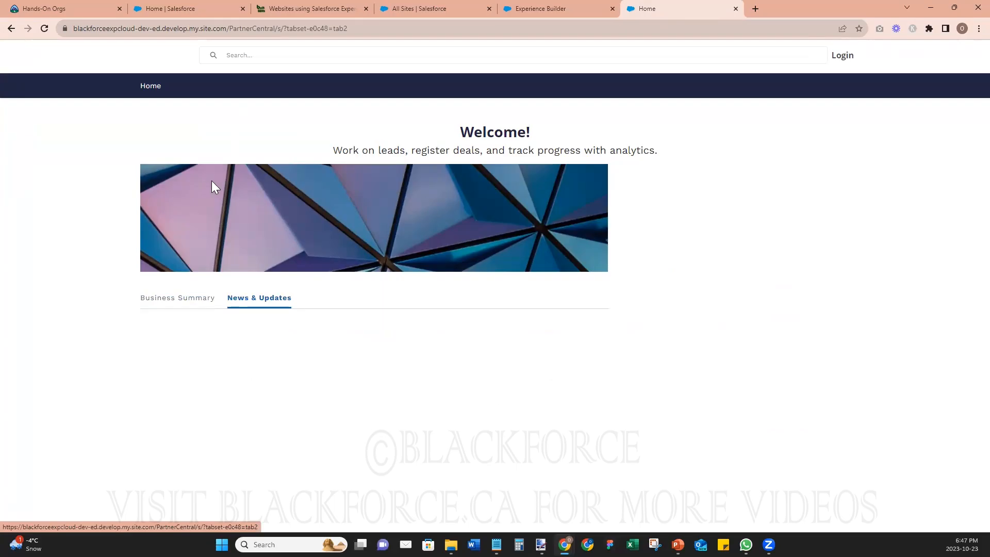
pyautogui.click(562, 14)
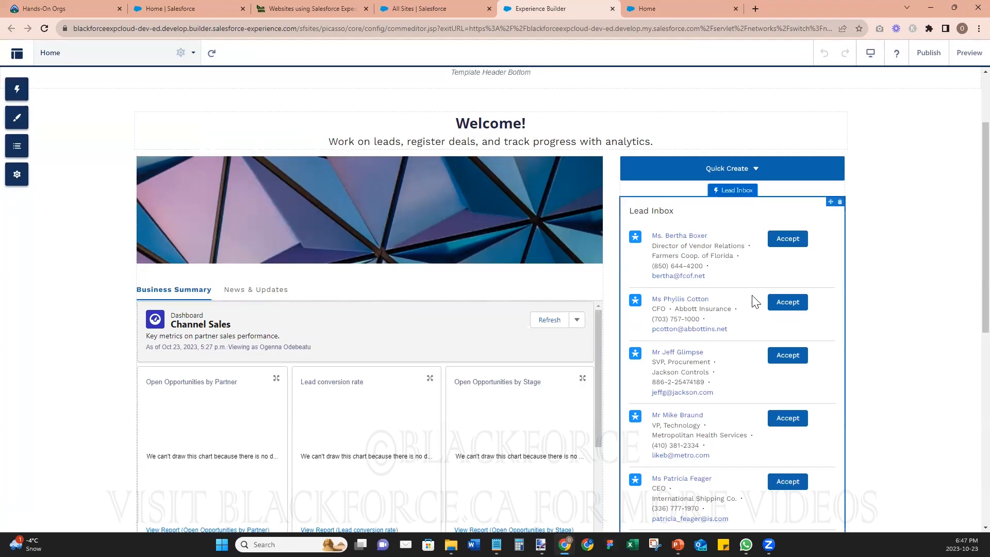
pyautogui.click(691, 7)
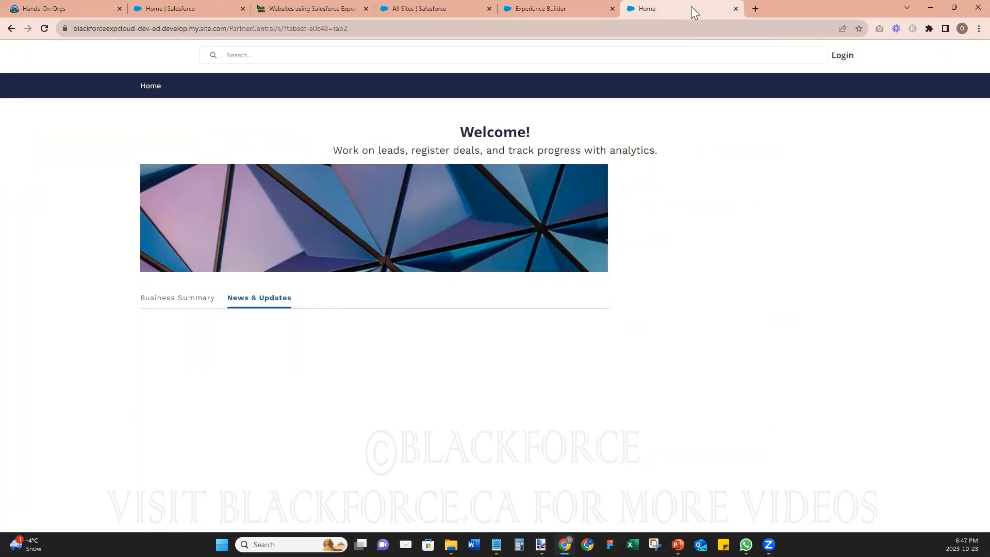
pyautogui.click(556, 8)
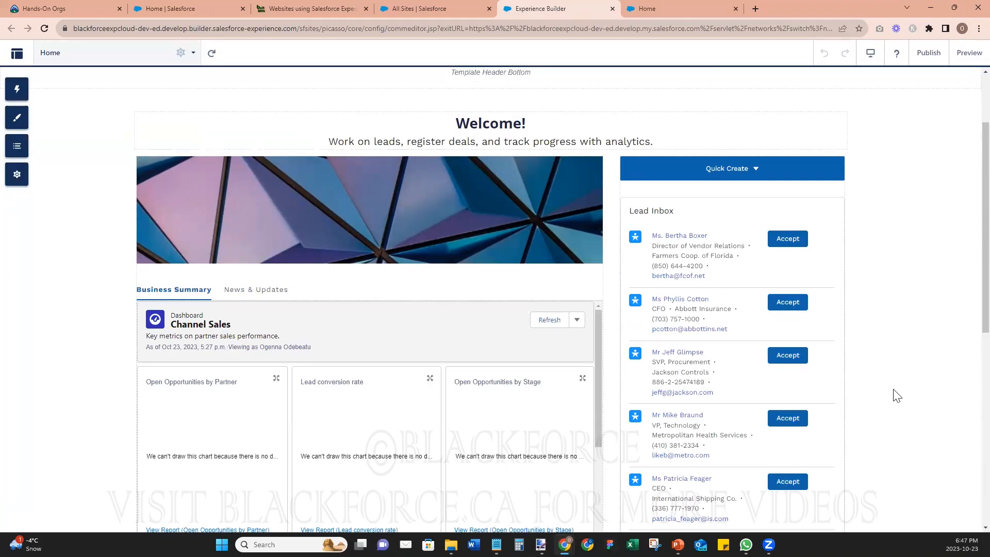
pyautogui.scroll(3, 897, 396)
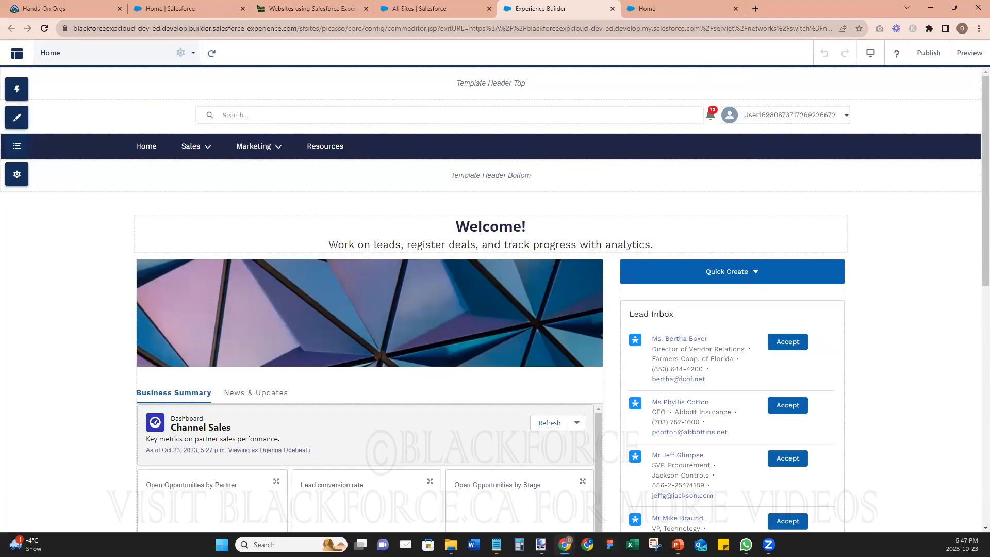
# Return to the All Sites list and close the browser tab about websites using Salesforce Experience Cloud.
pyautogui.hotkey('alt', 'Tab')
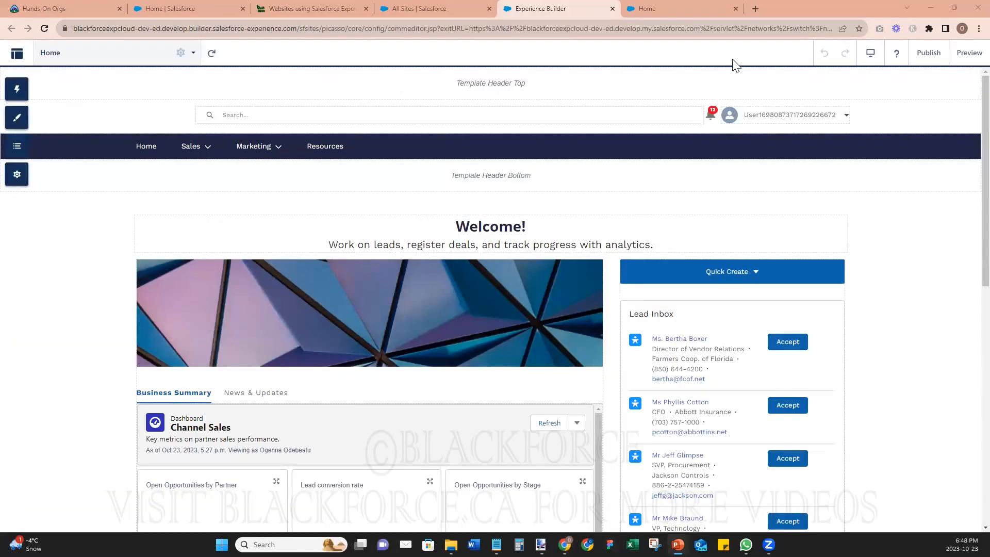
pyautogui.click(432, 9)
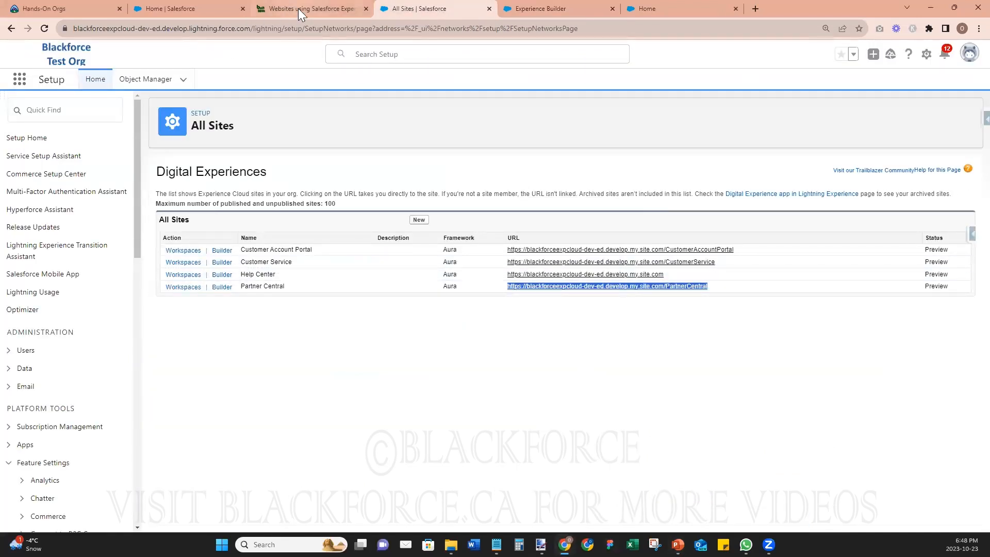
pyautogui.click(366, 9)
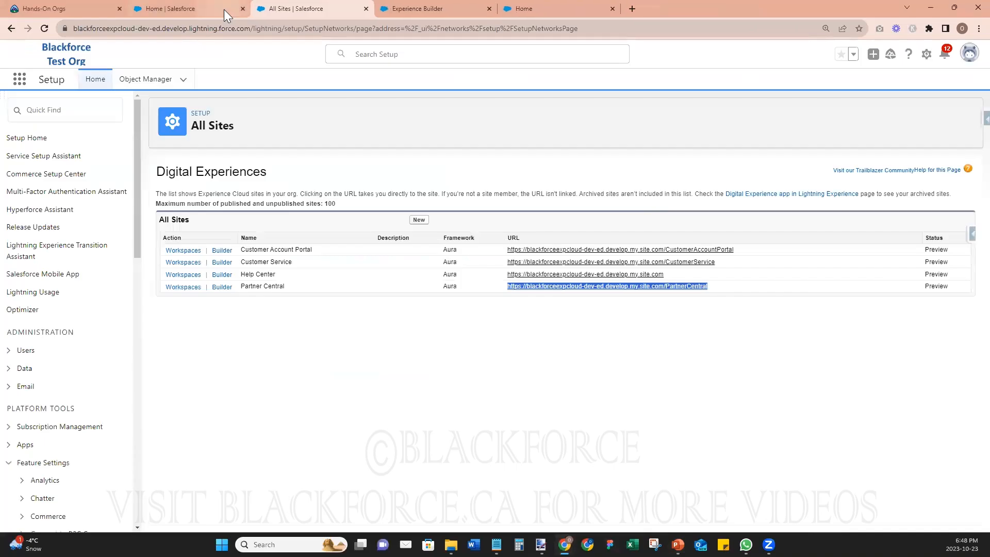
pyautogui.click(224, 9)
pyautogui.click(81, 10)
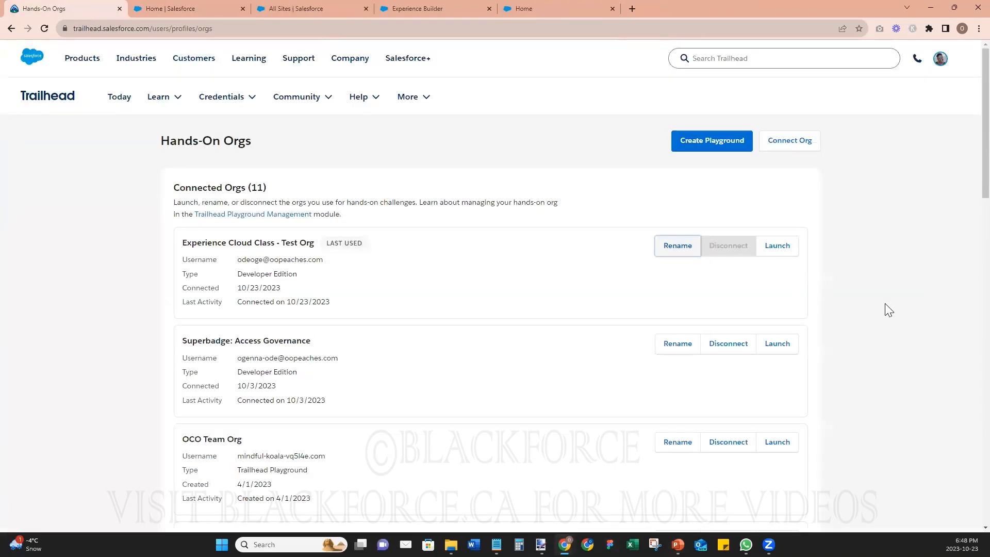
pyautogui.click(215, 7)
pyautogui.click(276, 9)
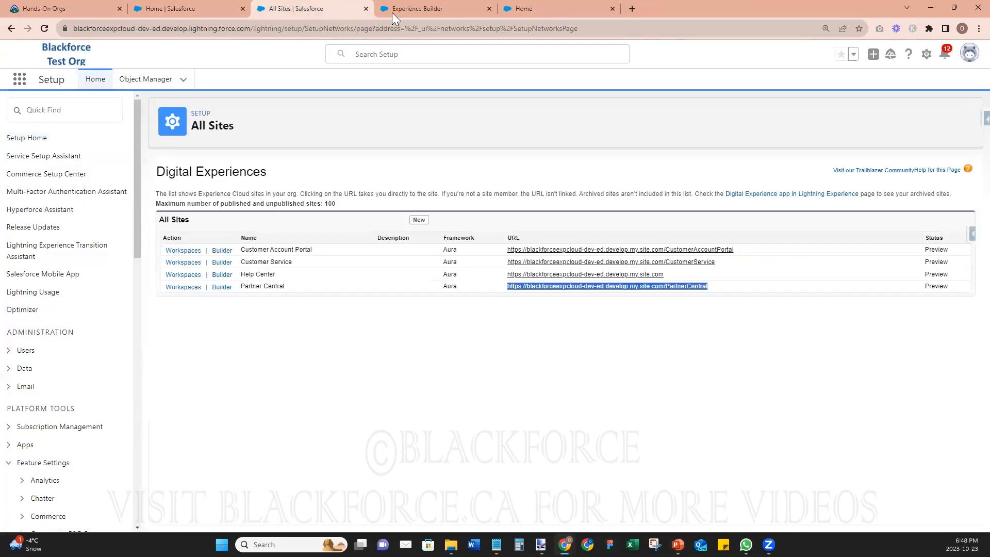
pyautogui.click(397, 11)
pyautogui.click(536, 9)
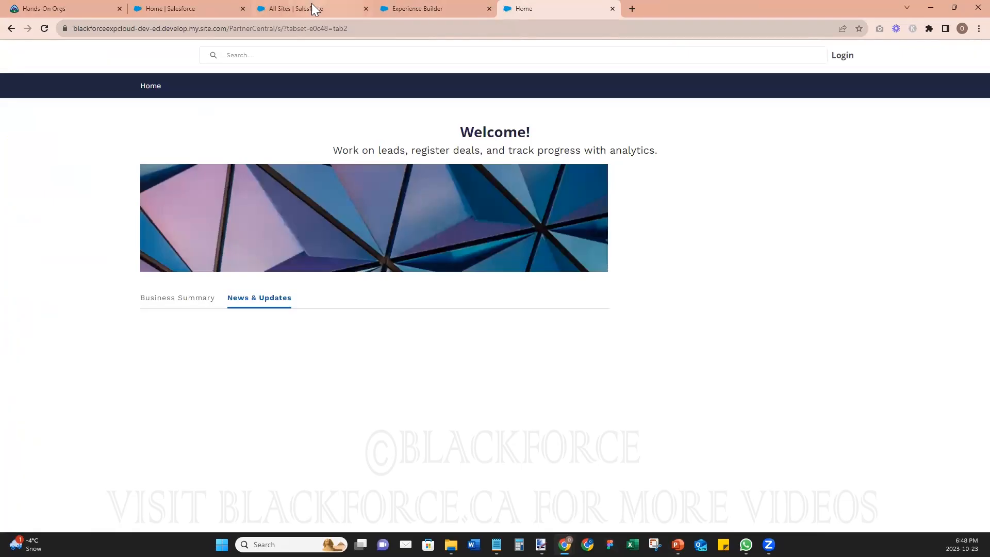
# Close the All Sites list, the Experience Builder and the live Partner Central page.
pyautogui.click(366, 9)
pyautogui.click(366, 9)
pyautogui.click(366, 9)
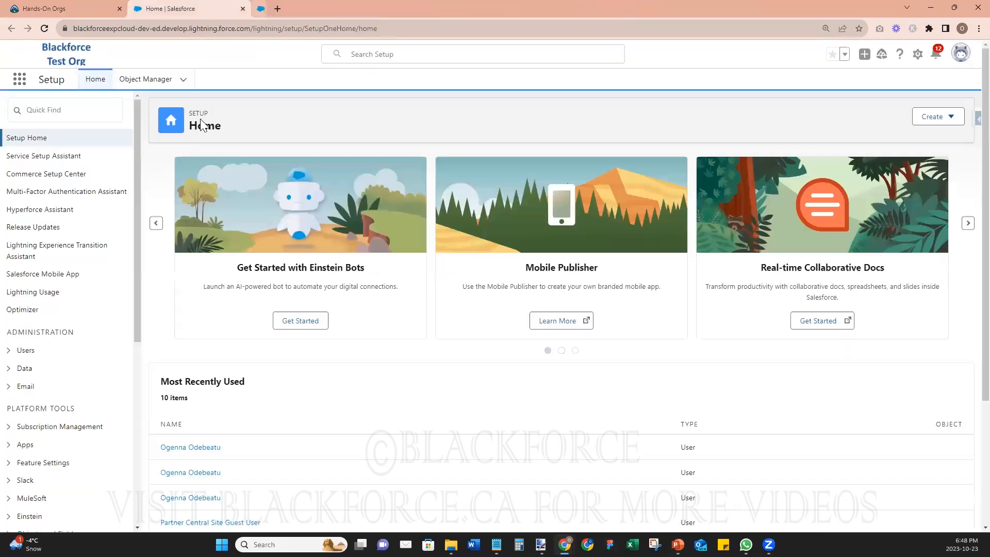
# Close the Salesforce Setup home page and open developer.salesforce.com/signup in a new browser tab.
pyautogui.click(243, 9)
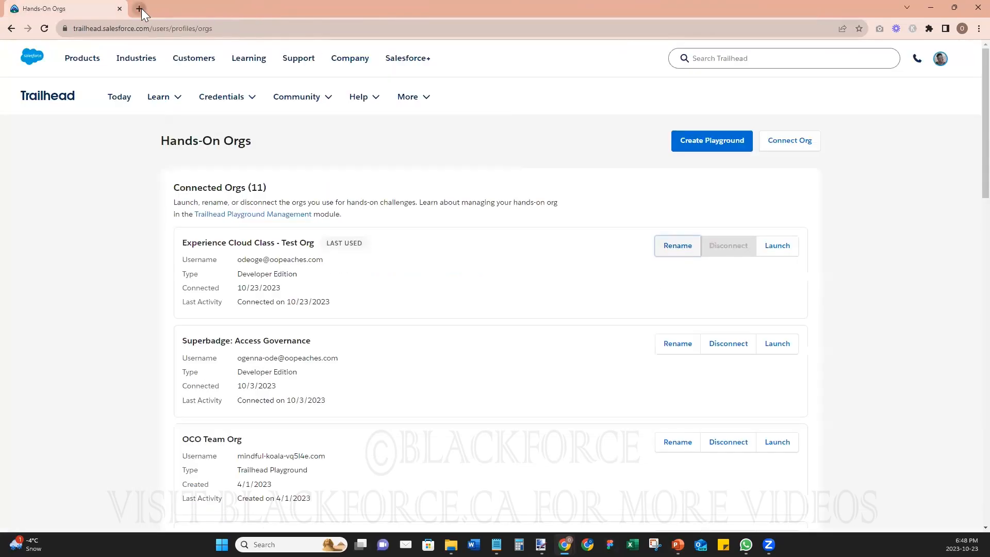
pyautogui.click(142, 8)
pyautogui.click(161, 28)
pyautogui.write('de')
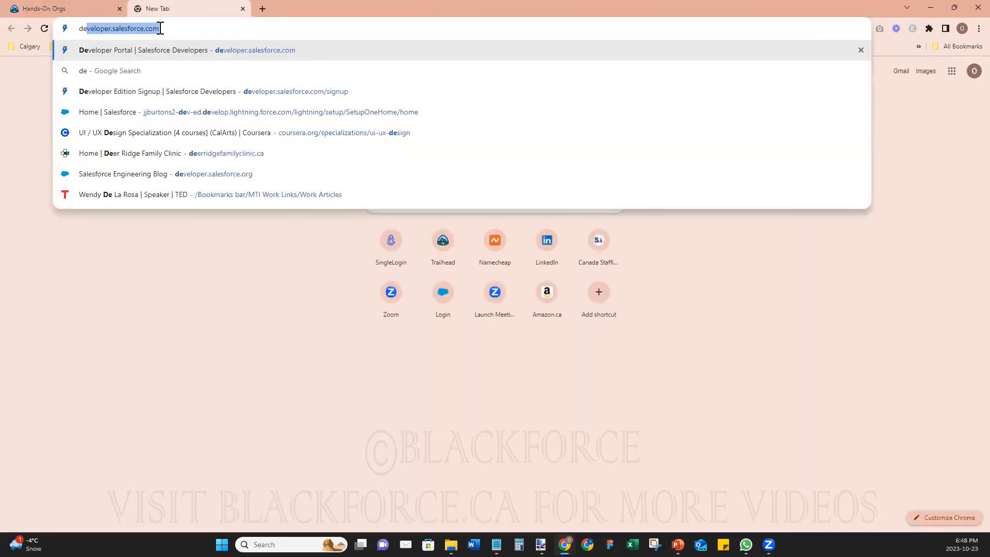
pyautogui.write('ve')
pyautogui.press('Right')
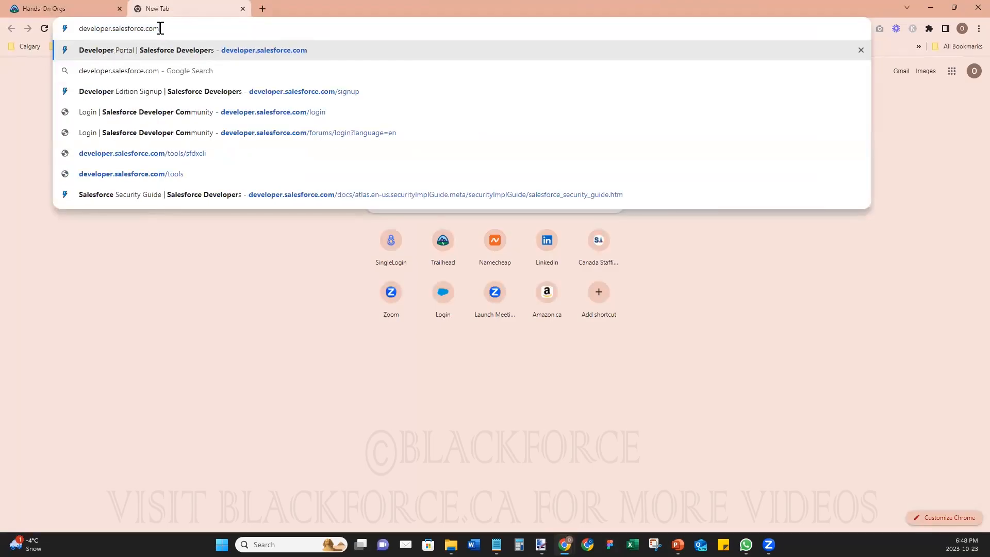
pyautogui.write('/signu')
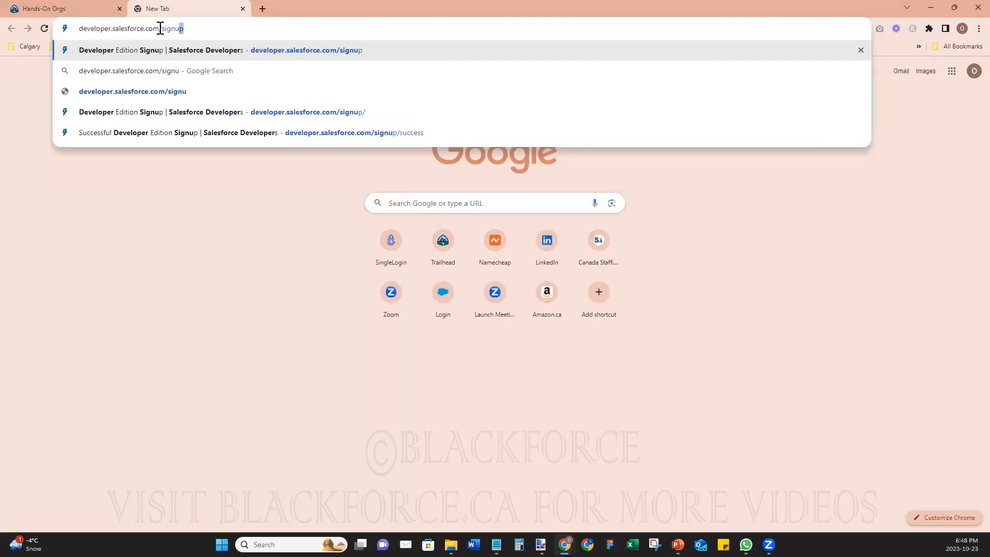
pyautogui.write('p')
pyautogui.press('Return')
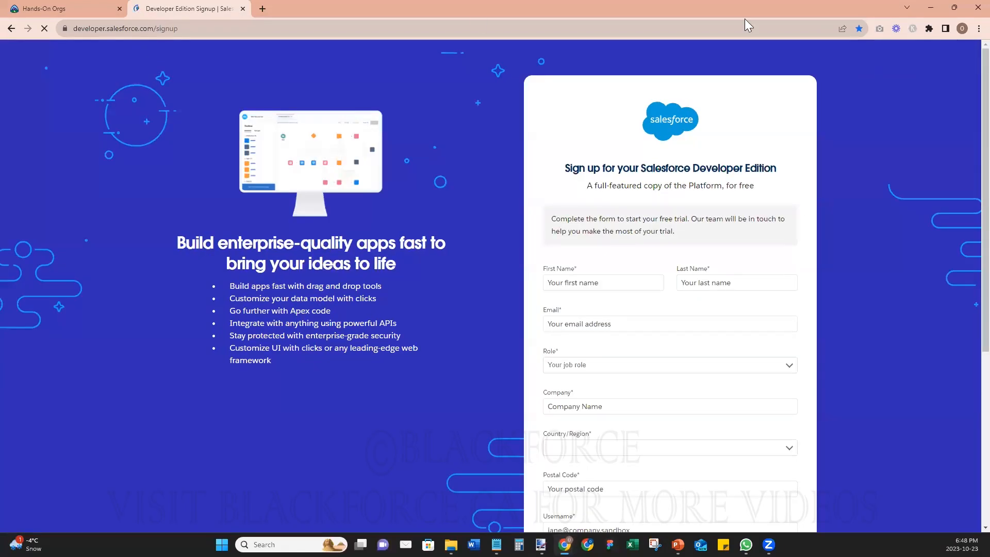
# Fill in the first name, last name and email address on the Developer Edition sign-up form.
pyautogui.scroll(-4, 663, 210)
pyautogui.click(618, 75)
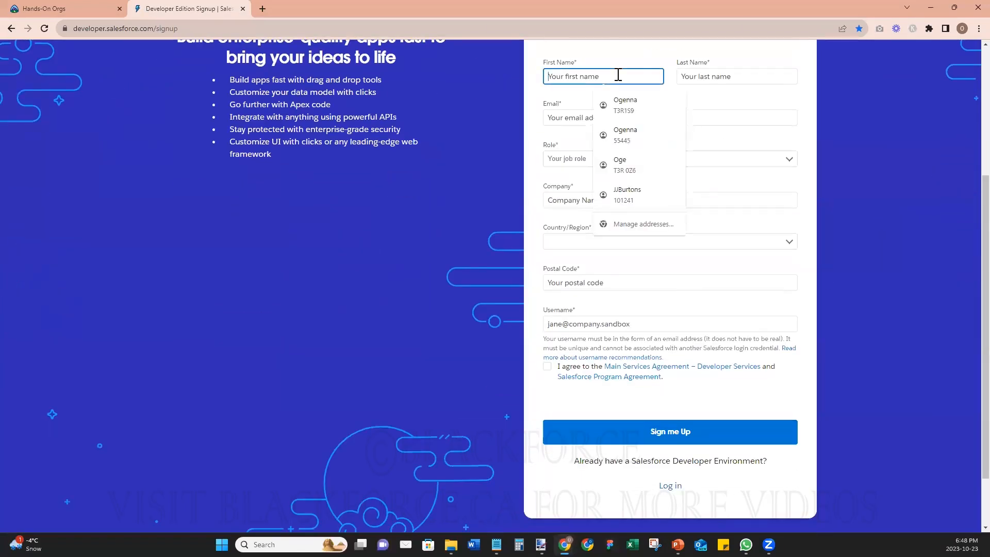
pyautogui.press('Tab')
pyautogui.press('Tab')
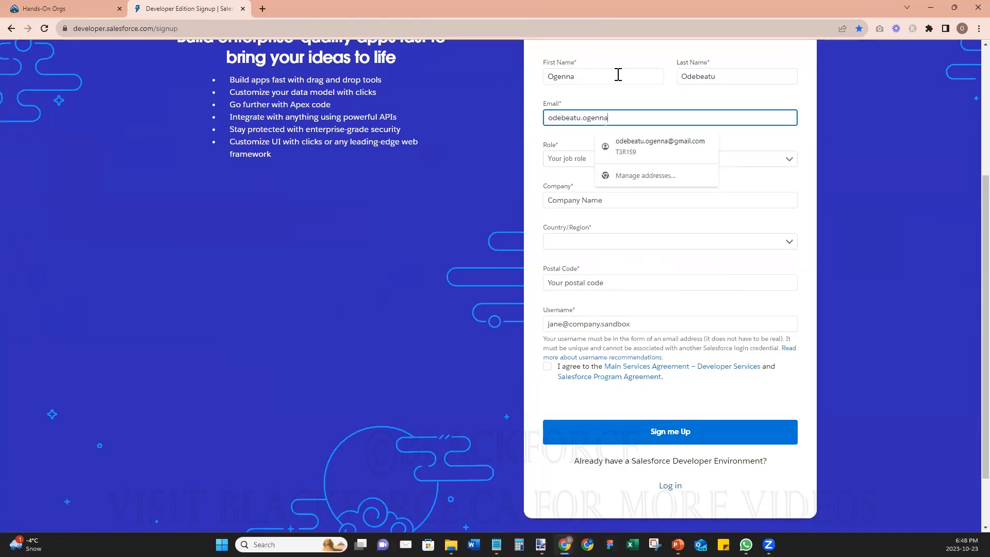
pyautogui.press('Tab')
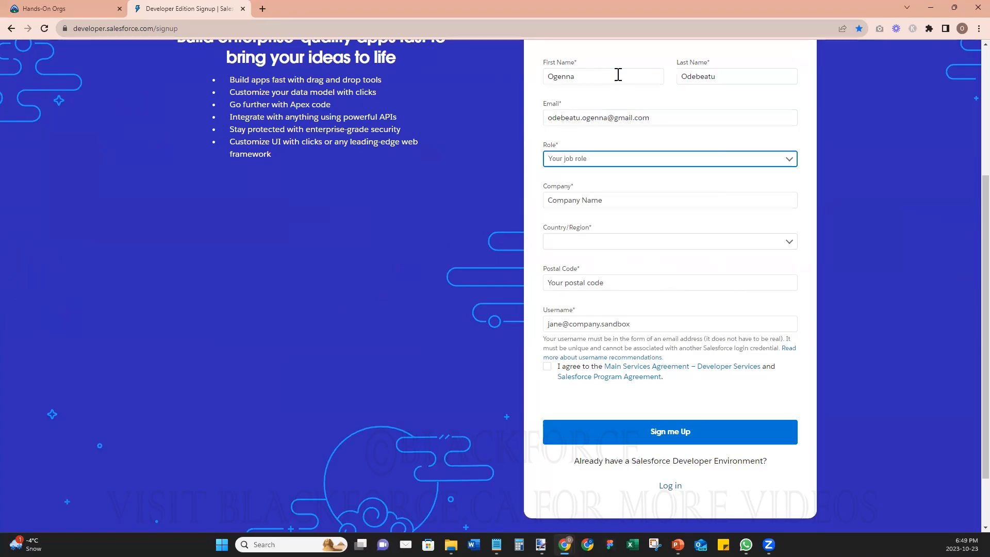
# Set the job role on the sign-up form to Administrator.
pyautogui.scroll(1, 699, 227)
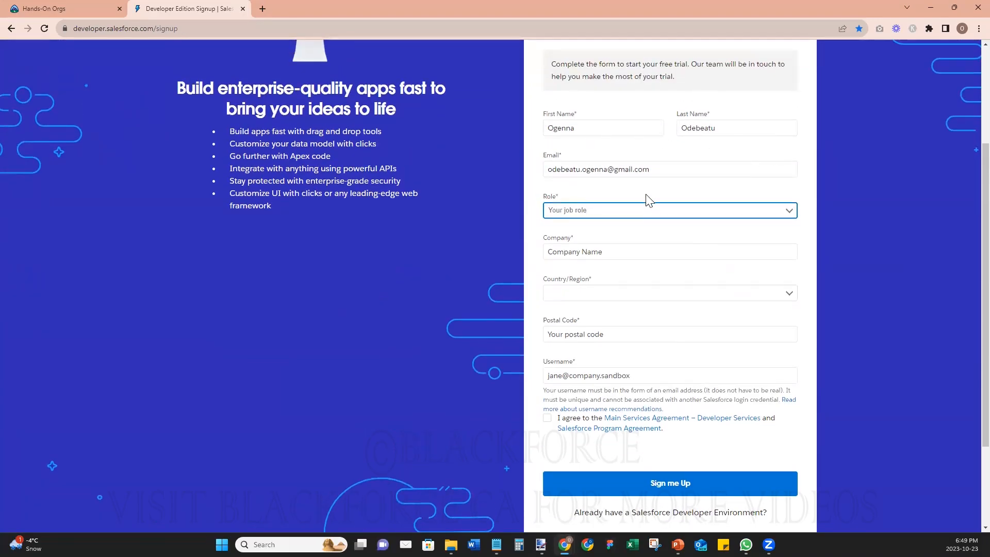
pyautogui.click(579, 211)
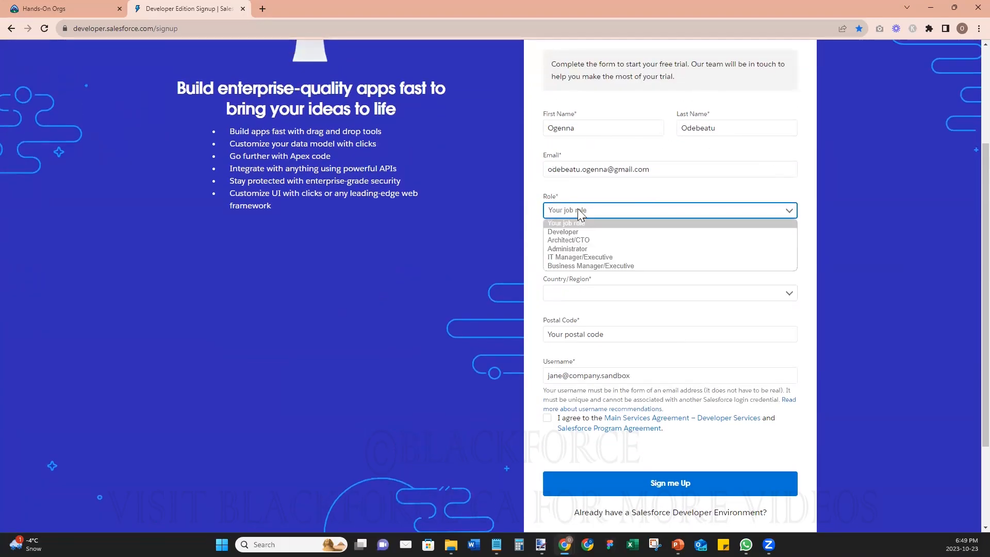
pyautogui.click(638, 250)
# Copy the company name Blackforce Exp Cloud Main from the Experience Cloud Class Notes in Notepad into the sign-up form.
pyautogui.click(639, 251)
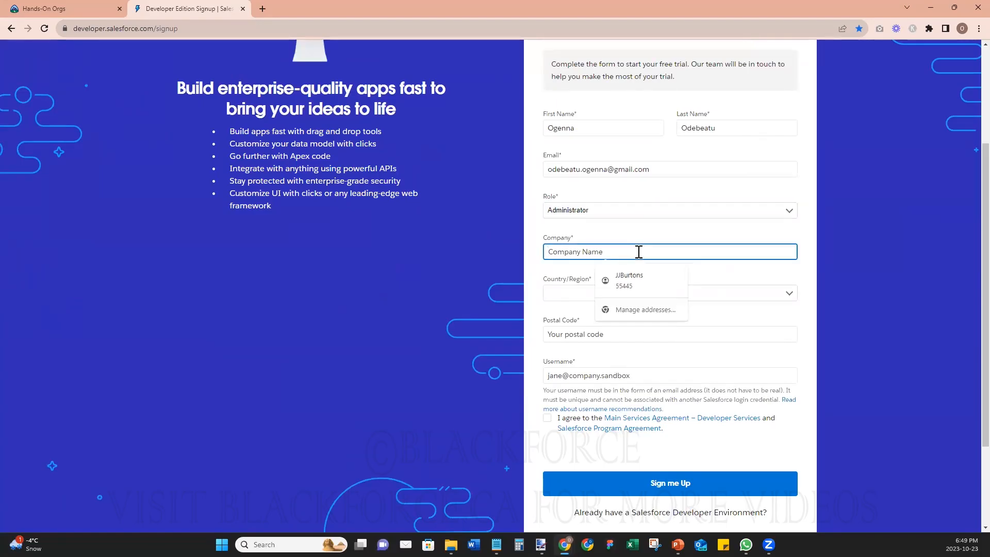
pyautogui.click(496, 545)
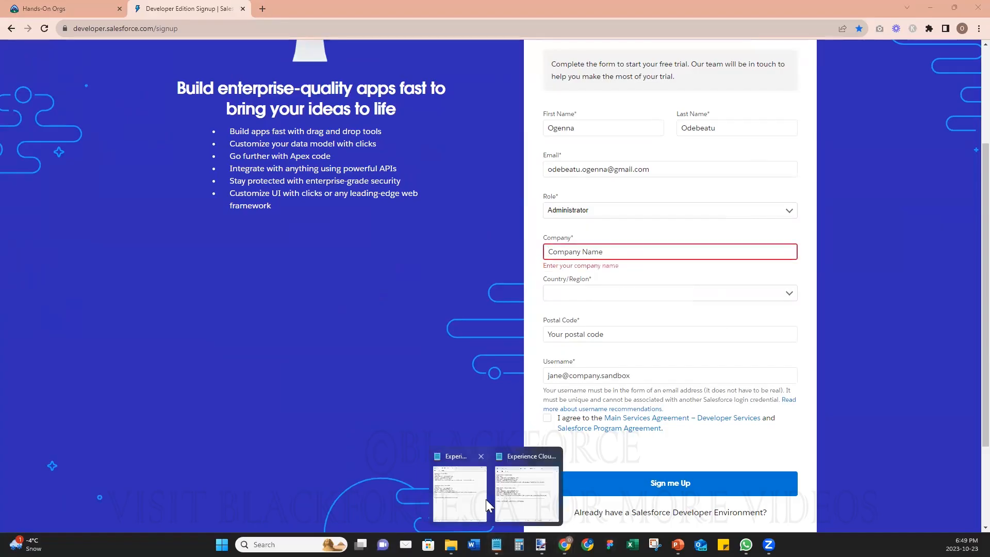
pyautogui.click(456, 493)
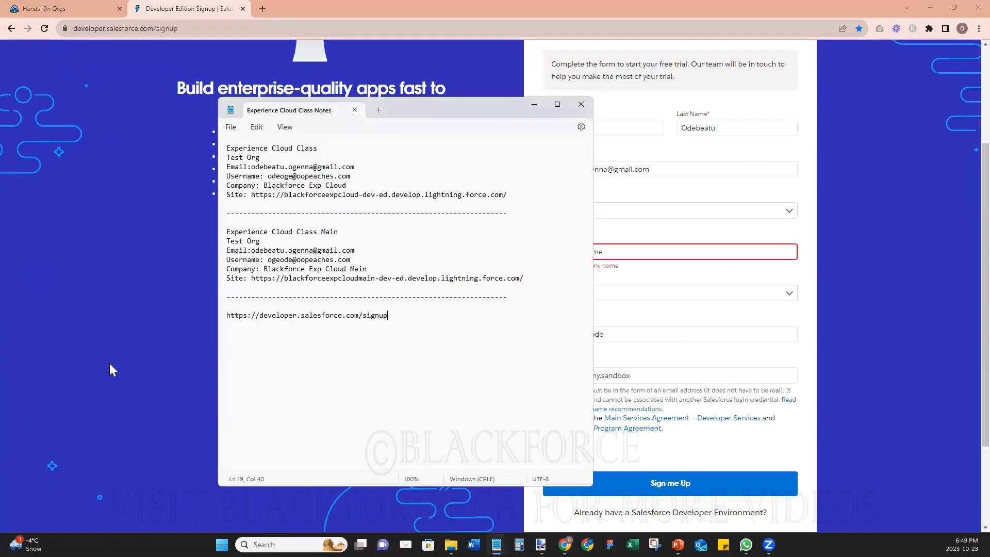
pyautogui.moveTo(433, 112); pyautogui.dragTo(0, 118)
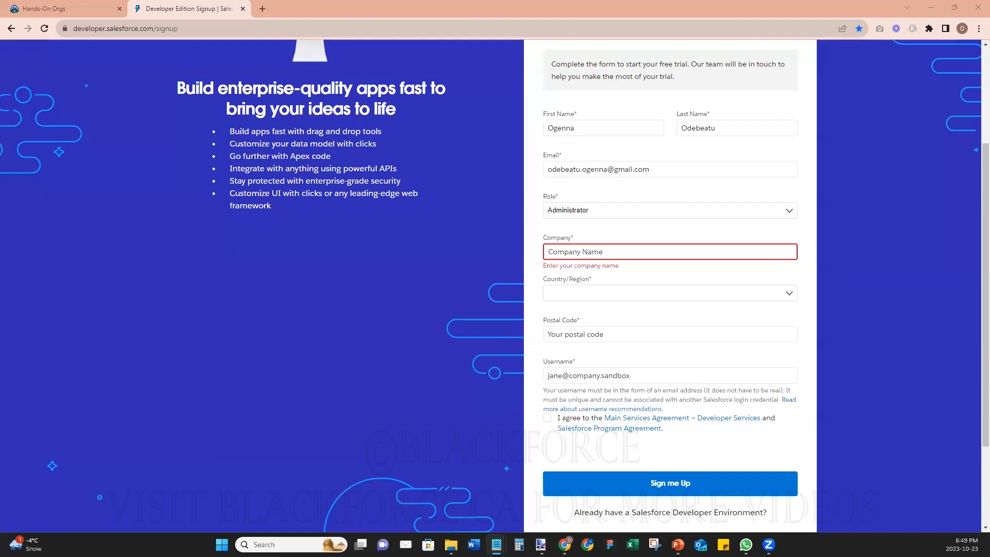
pyautogui.click(593, 252)
pyautogui.write('Blackforce Exp Cloud Main')
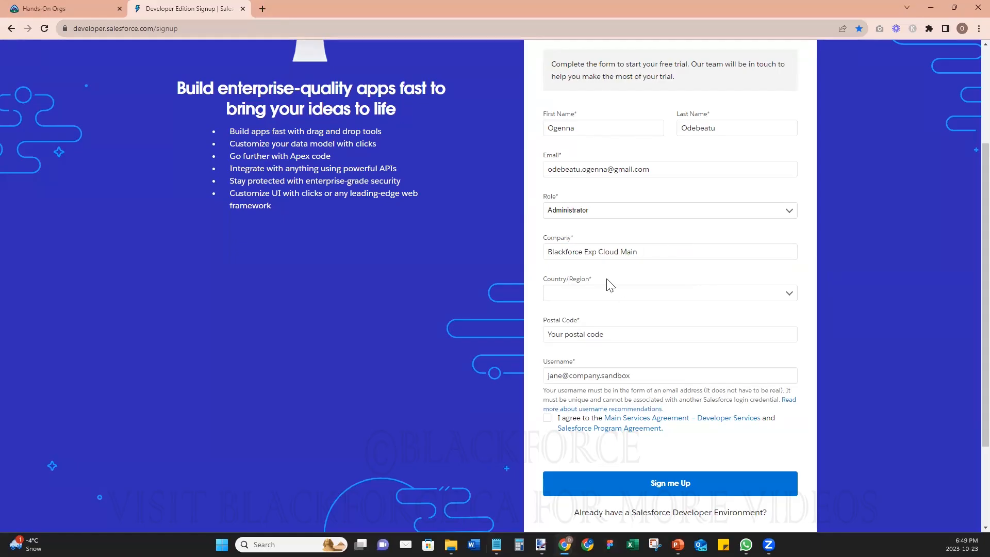
# Set the country to Canada and the province to Alberta.
pyautogui.click(600, 292)
pyautogui.scroll(-16, 637, 358)
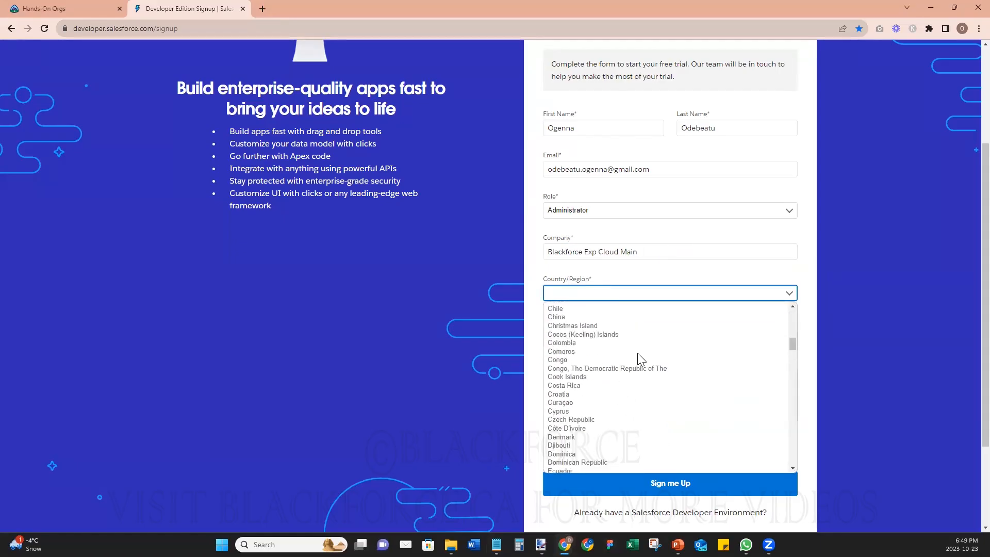
pyautogui.scroll(4, 634, 354)
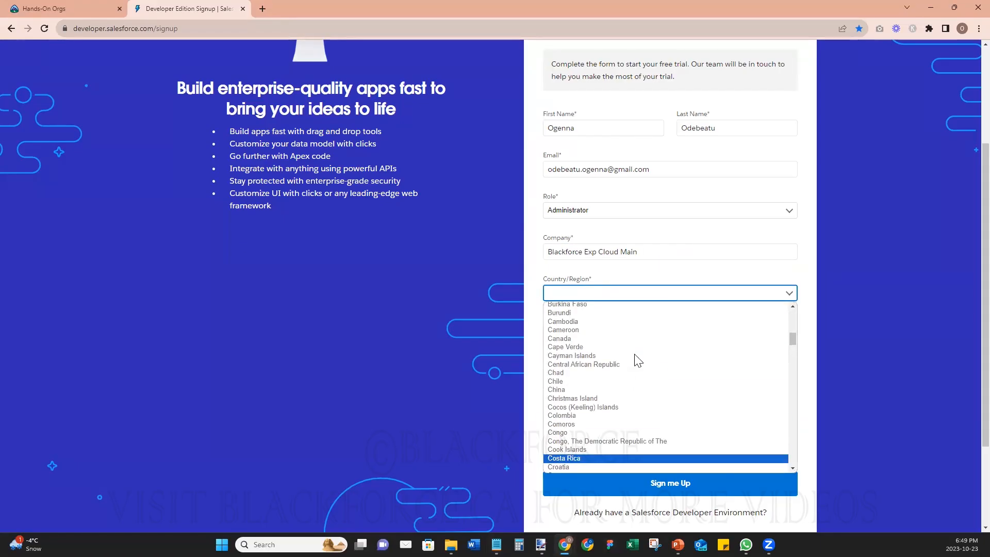
pyautogui.click(635, 341)
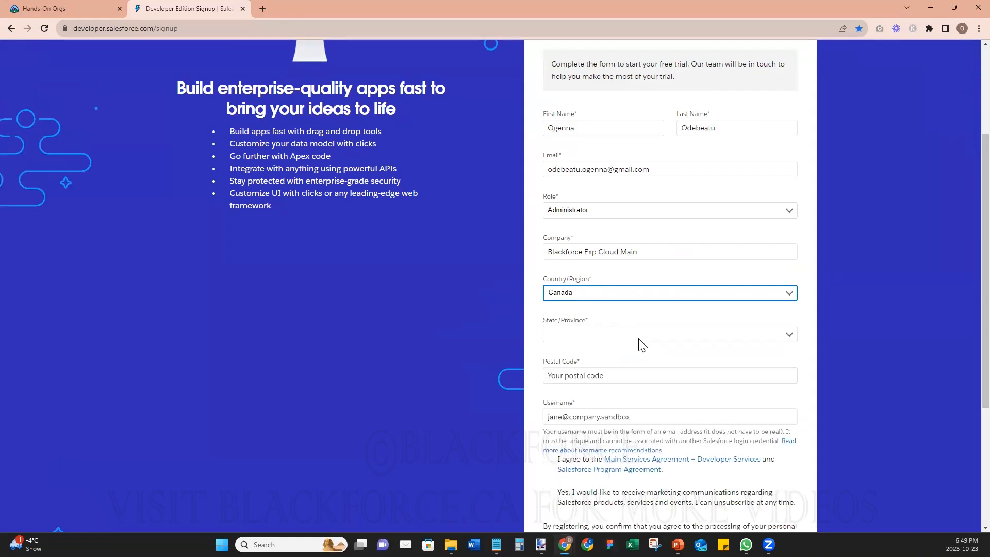
pyautogui.click(641, 337)
pyautogui.click(638, 356)
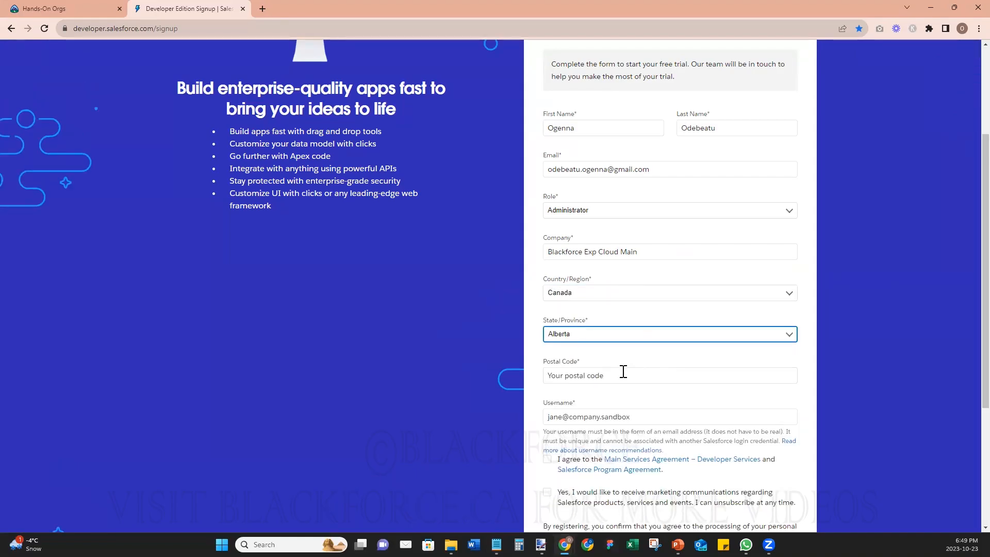
# Fill in the postal code on the Developer Edition sign-up form.
pyautogui.click(623, 372)
pyautogui.write('T3')
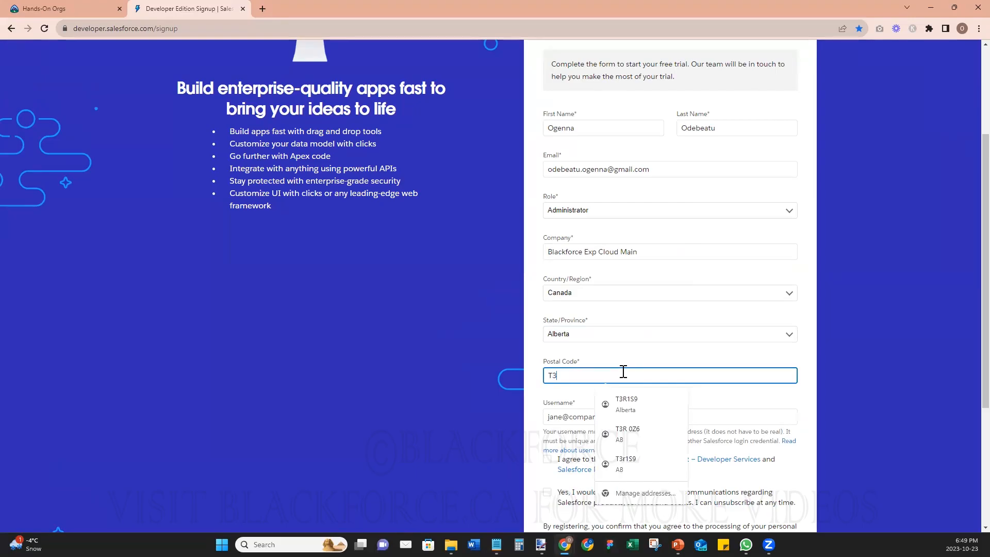
pyautogui.write('R1s9')
pyautogui.click(653, 355)
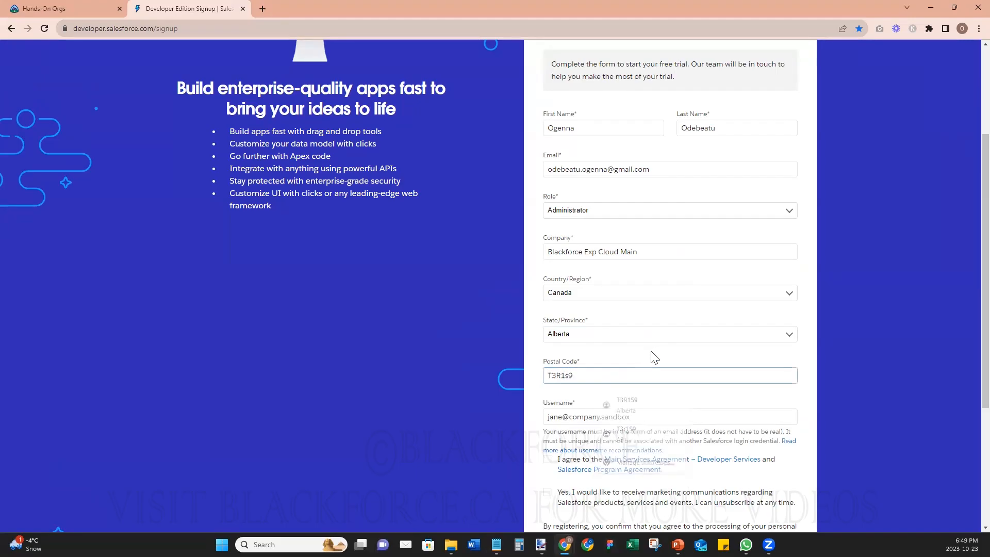
# Copy the username for the Experience Cloud Class Main org from the notes into the sign-up form.
pyautogui.click(640, 415)
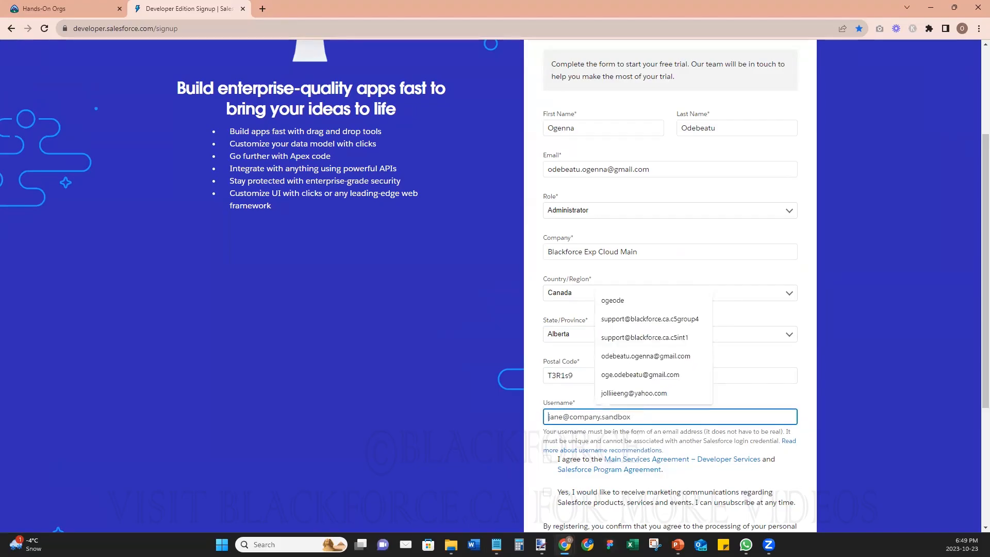
pyautogui.hotkey('alt', 'Tab')
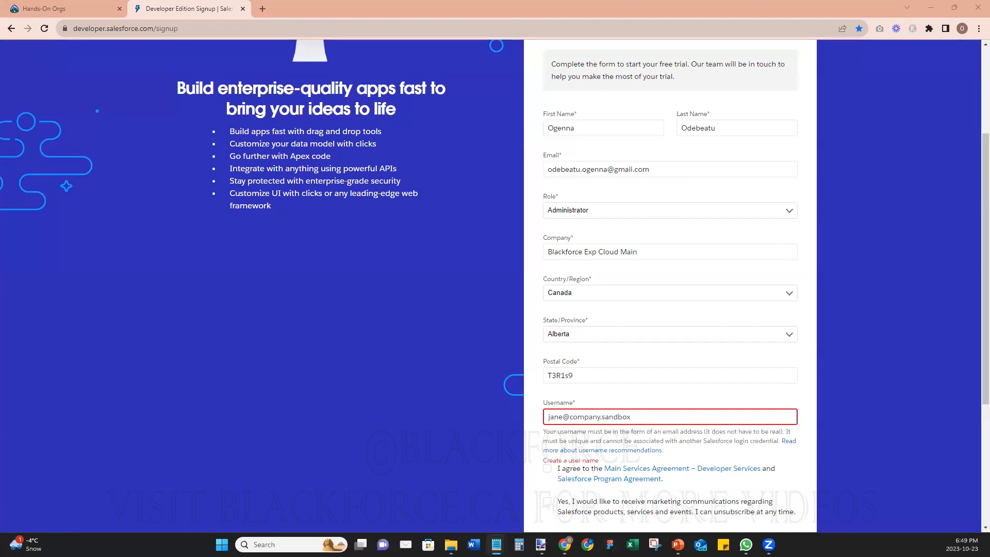
pyautogui.click(609, 417)
pyautogui.hotkey('ctrl', 'v')
pyautogui.click(666, 405)
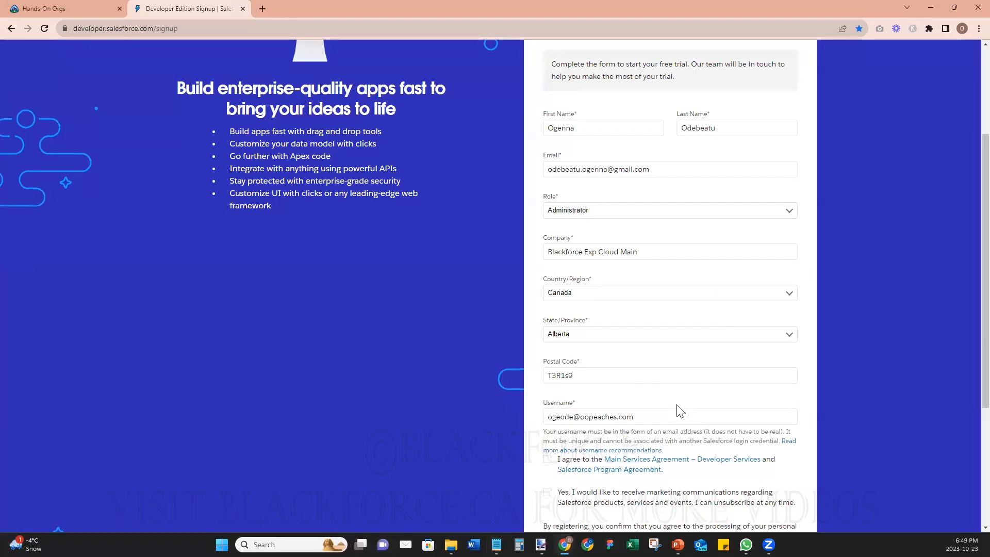
# Accept the Main Services Agreement and Salesforce Program Agreement, and try to submit the sign-up form.
pyautogui.scroll(-2, 676, 408)
pyautogui.click(553, 356)
pyautogui.click(668, 465)
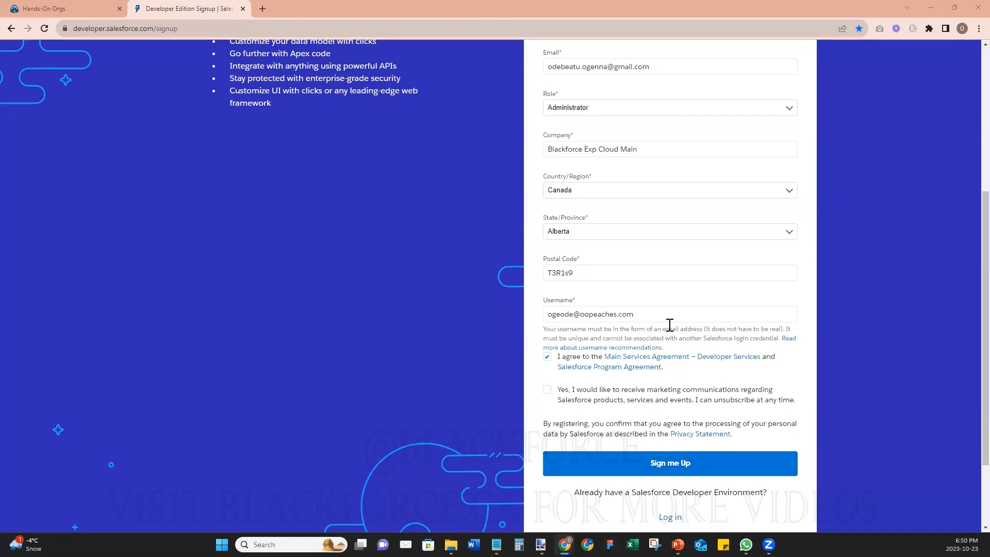
# Review the completed entries from the name fields to the username and submit the sign-up form.
pyautogui.scroll(4, 669, 325)
pyautogui.scroll(1, 670, 325)
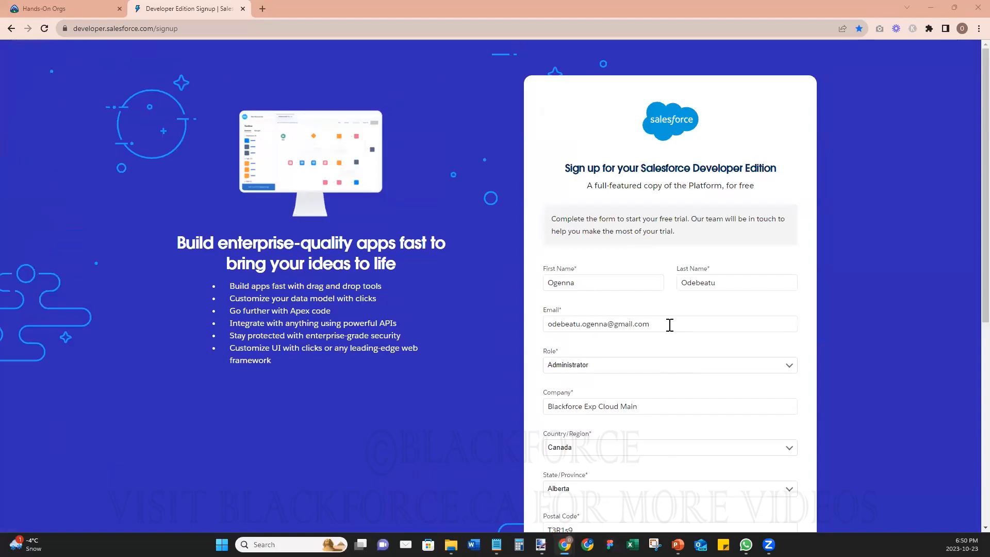
pyautogui.scroll(-5, 670, 325)
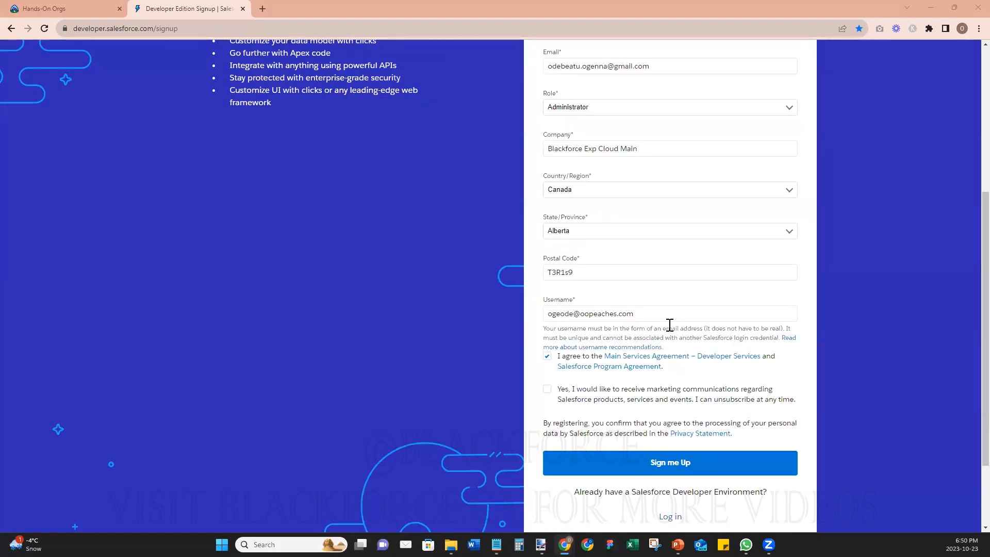
pyautogui.scroll(-2, 678, 378)
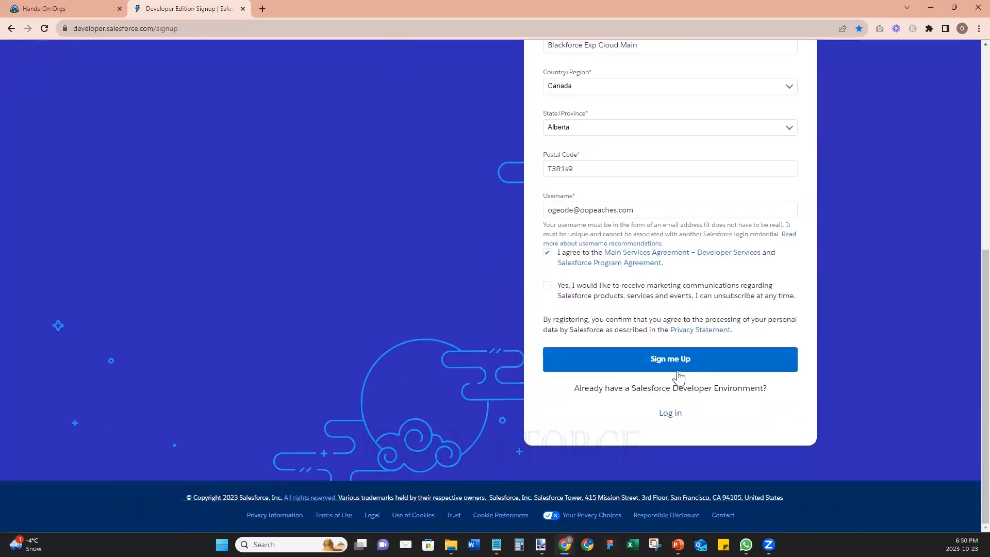
pyautogui.click(674, 359)
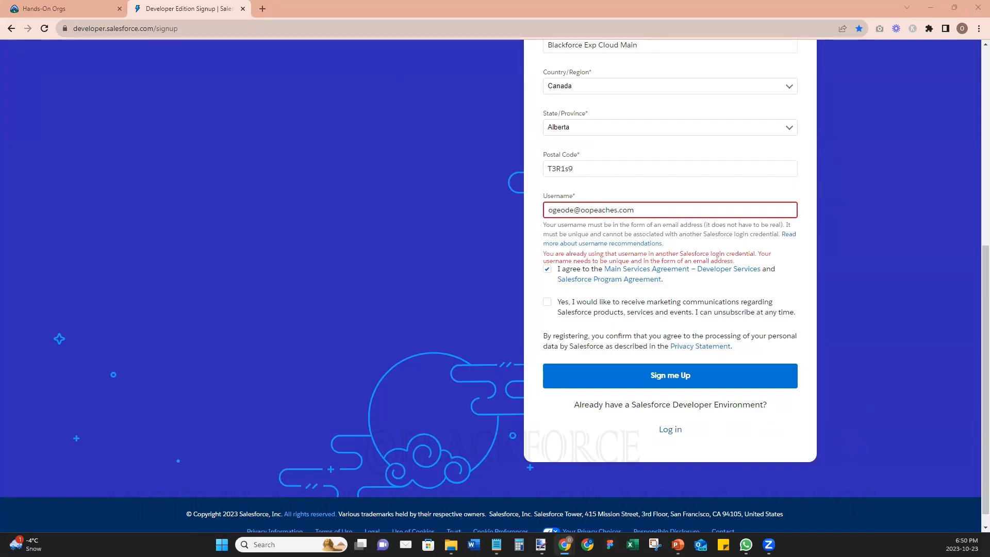
# Insert 22 before the @ sign in the username and submit the sign-up form again.
pyautogui.click(574, 210)
pyautogui.write('22')
pyautogui.click(661, 359)
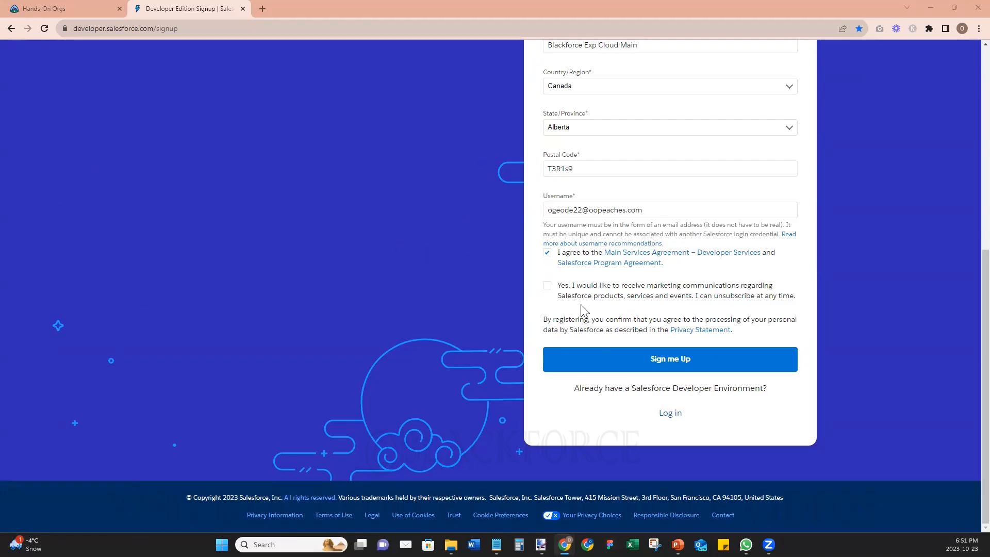
pyautogui.scroll(7, 585, 309)
pyautogui.scroll(-7, 584, 309)
pyautogui.scroll(7, 584, 309)
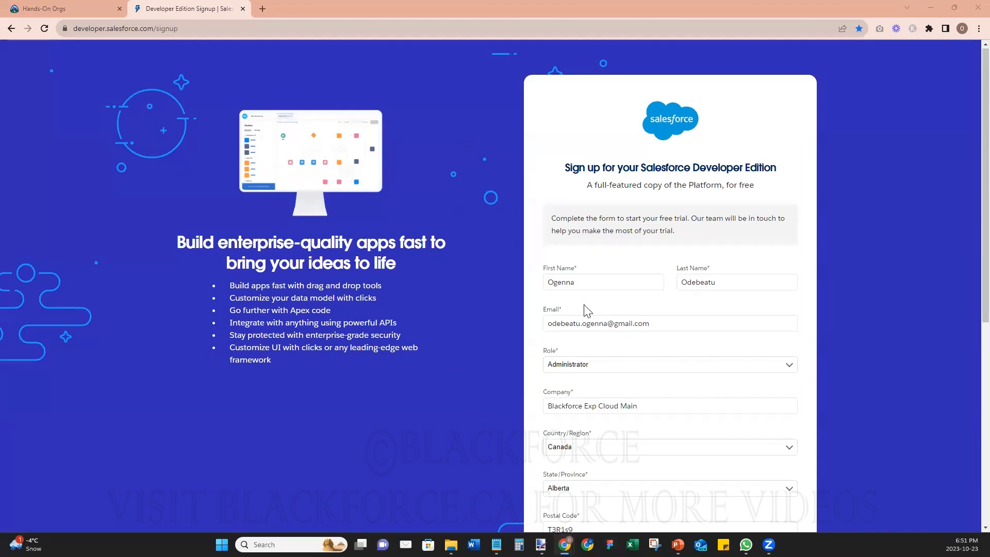
pyautogui.scroll(-6, 584, 310)
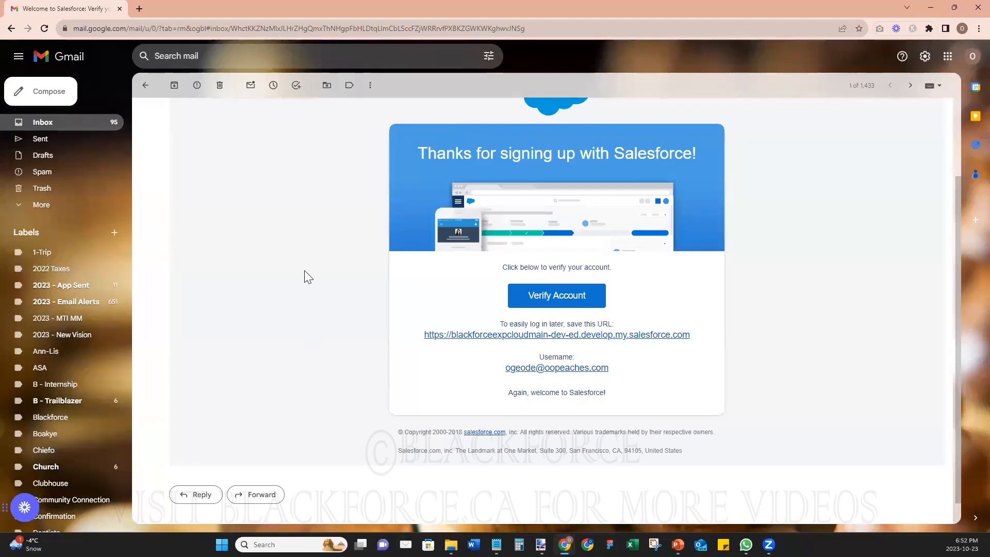
# Examine the Welcome to Salesforce verification email in Gmail, including the Verify Account link, login URL and username.
pyautogui.scroll(2, 307, 277)
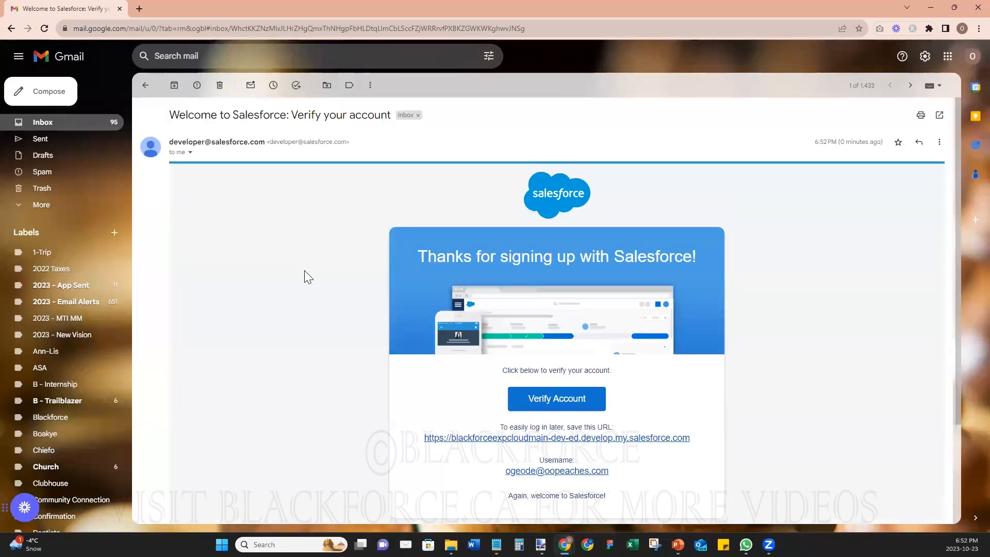
pyautogui.doubleClick(441, 14)
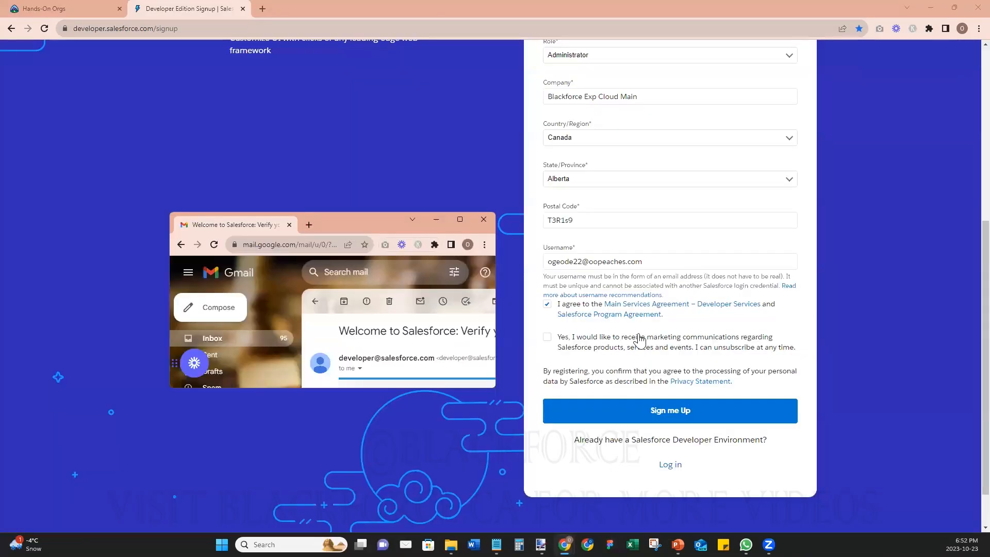
pyautogui.click(460, 219)
pyautogui.scroll(-2, 754, 403)
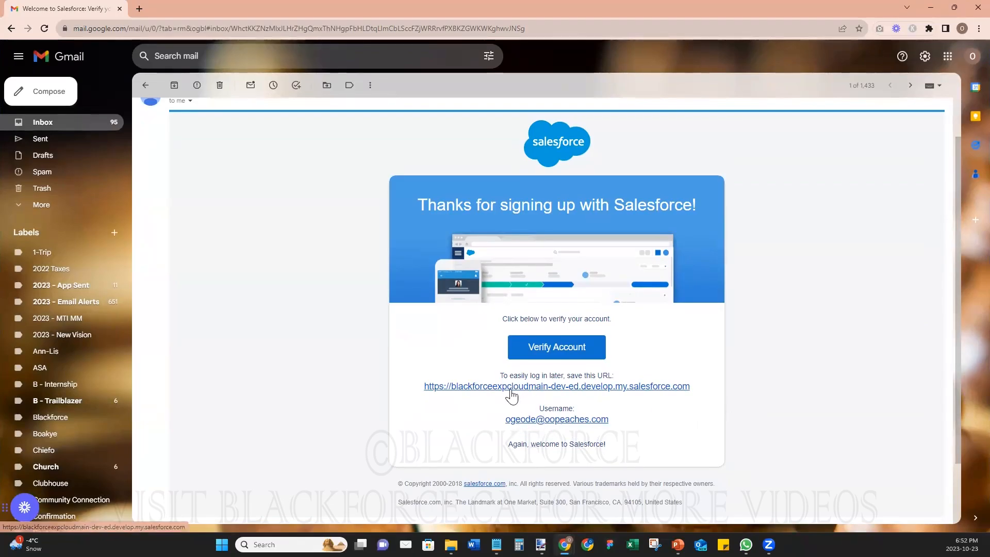
# Verify the new Salesforce account from the welcome email, and enter and confirm a new account password.
pyautogui.click(539, 346)
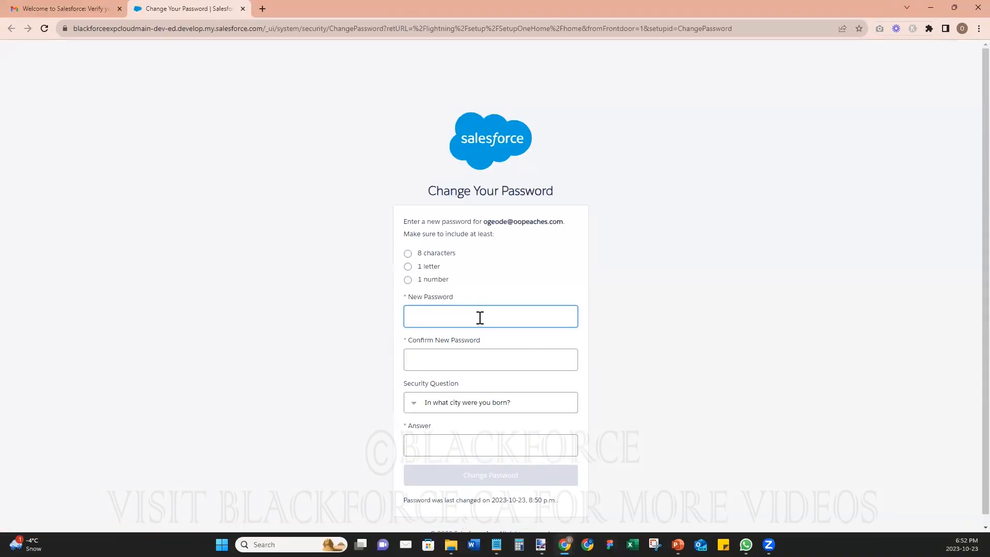
pyautogui.click(479, 318)
pyautogui.write('••••••••••••••••')
pyautogui.press('Tab')
pyautogui.write('•••••••••••')
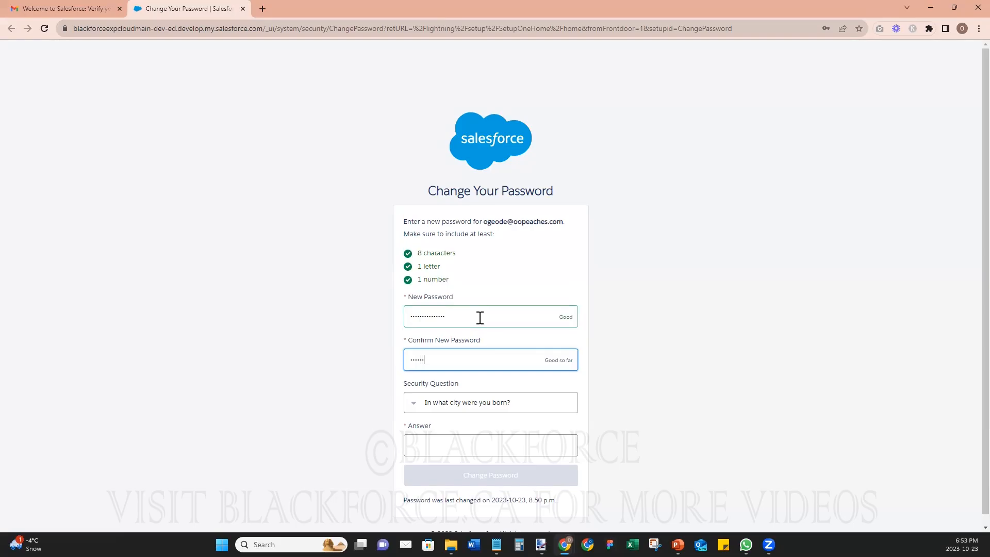
pyautogui.write('••••')
pyautogui.press('Tab')
# Choose "What is your pet's name?" as the security question, fill in its answer, and submit the password change.
pyautogui.click(488, 401)
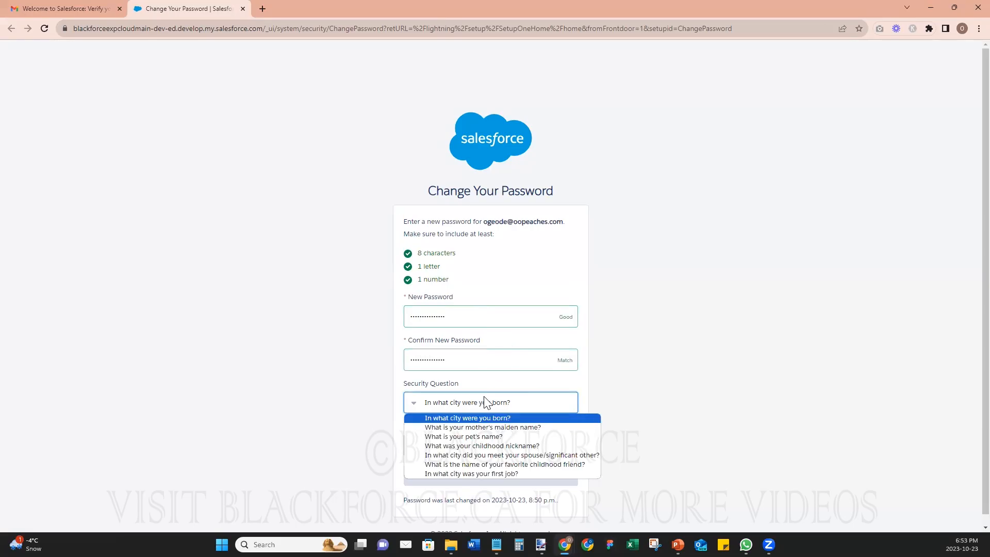
pyautogui.click(486, 436)
pyautogui.click(475, 436)
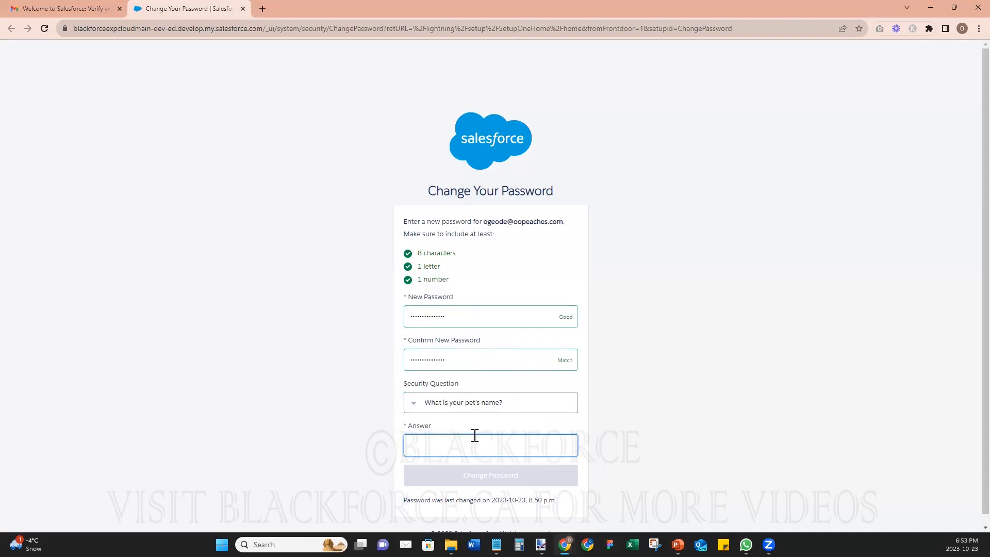
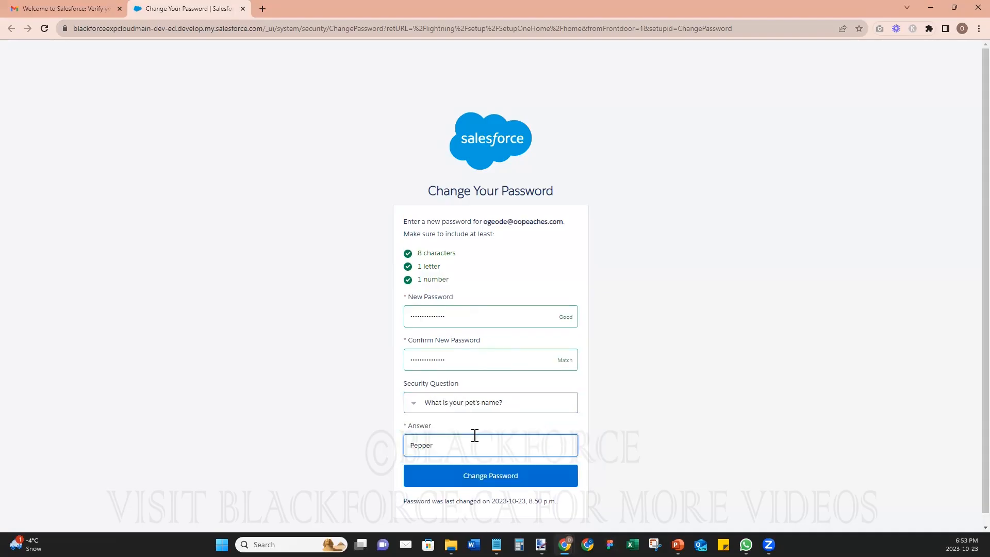
pyautogui.click(499, 483)
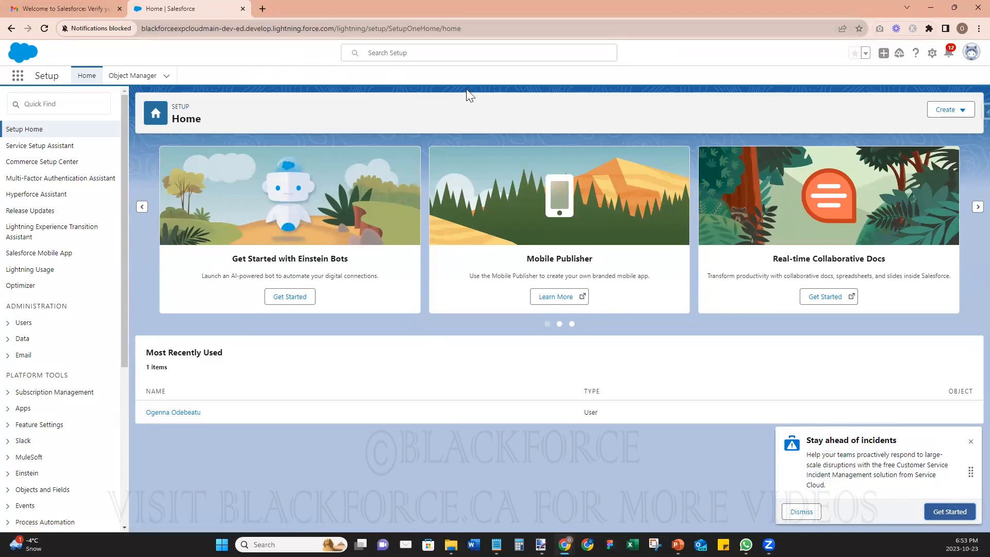
# Dismiss the Stay ahead of incidents prompt and search Setup for "digital experience".
pyautogui.click(966, 440)
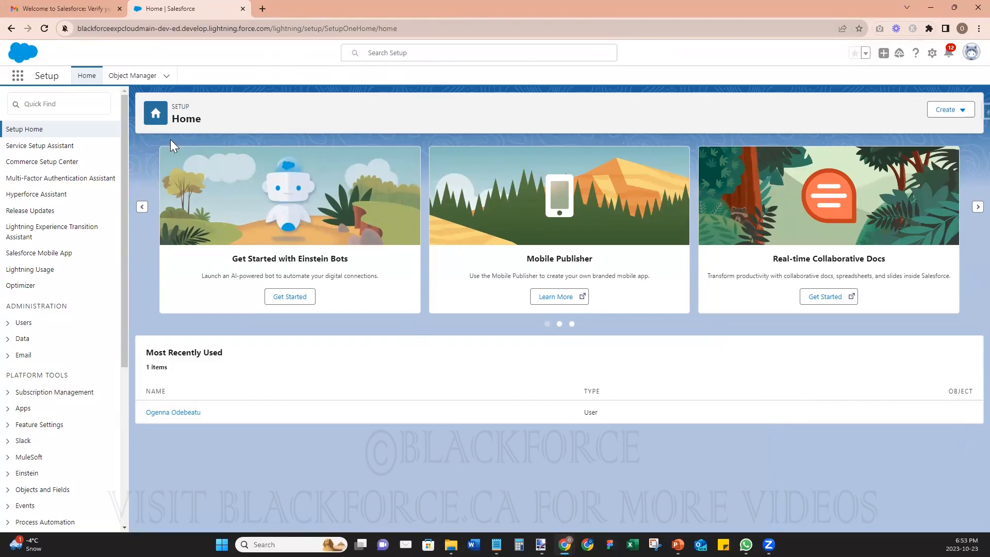
pyautogui.click(79, 104)
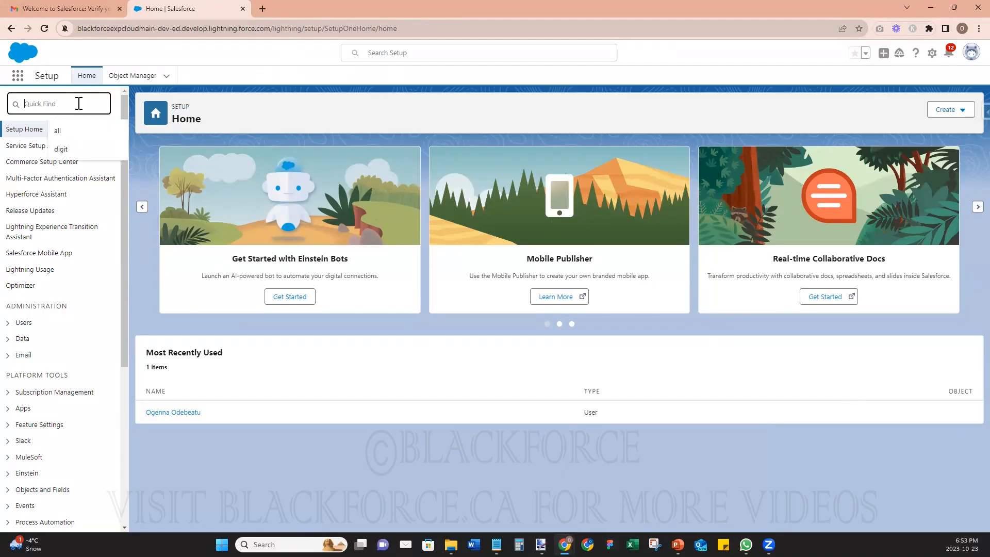
pyautogui.write('digital e')
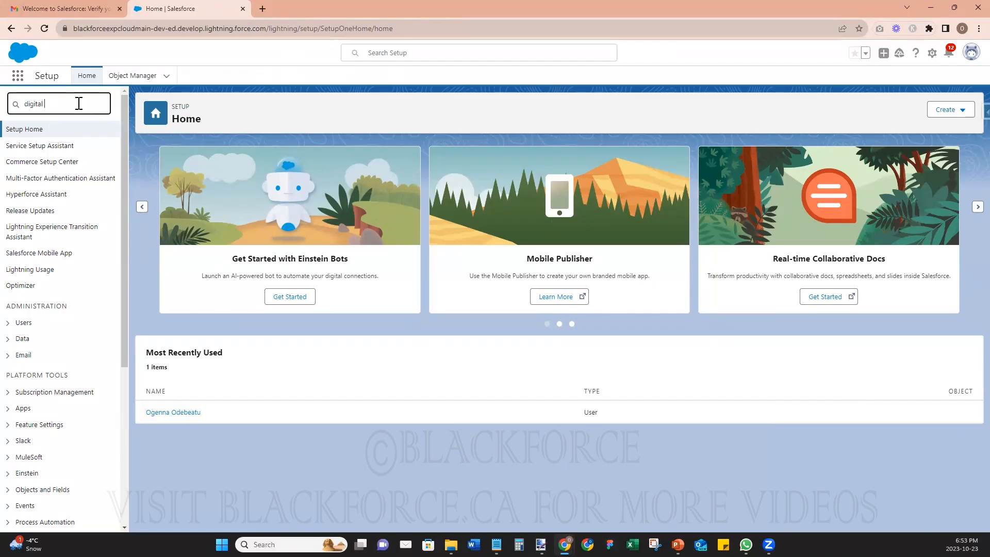
pyautogui.write('xperience')
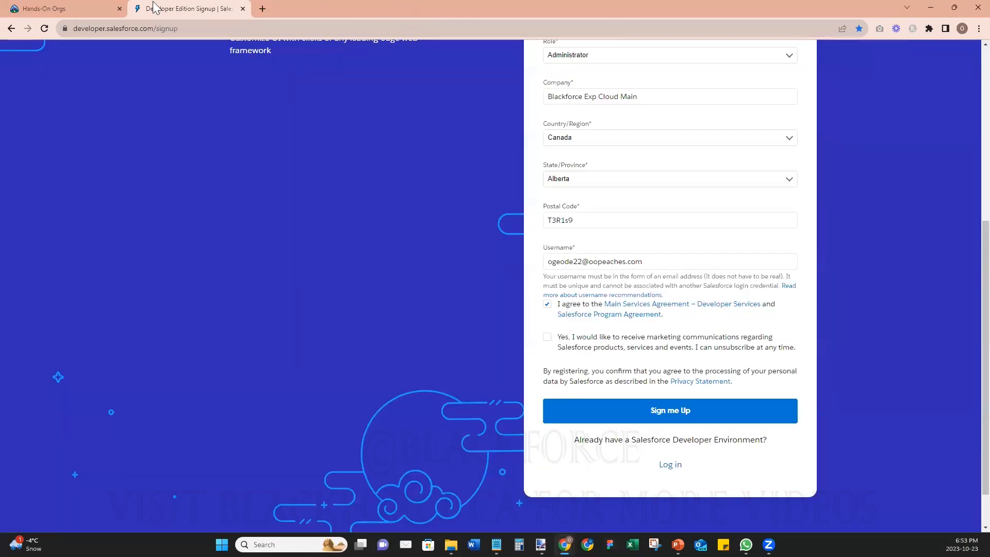
# Switch to Trailhead's Hands-On Orgs page, start connecting an org, and choose to log in with a different username.
pyautogui.click(65, 7)
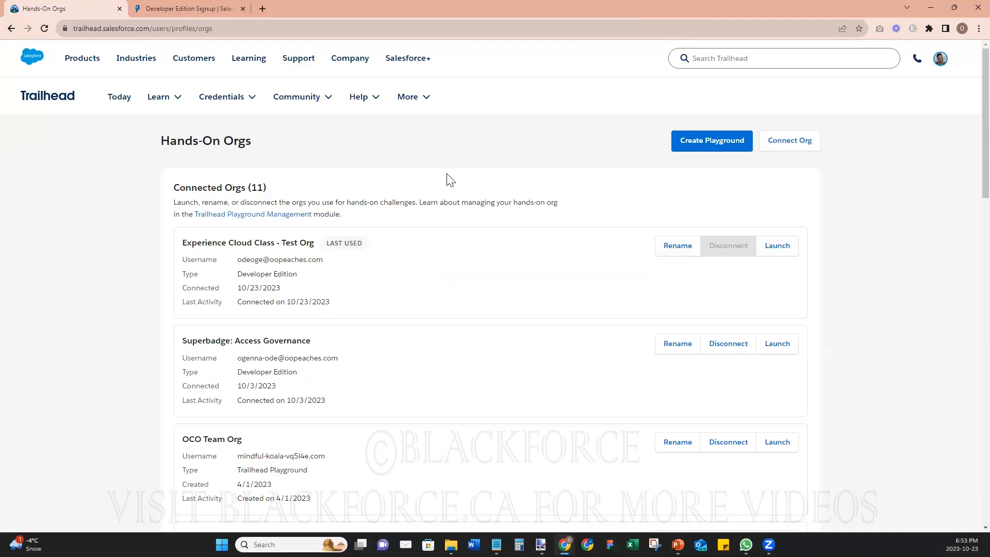
pyautogui.hotkey('alt', 'Tab')
pyautogui.click(502, 158)
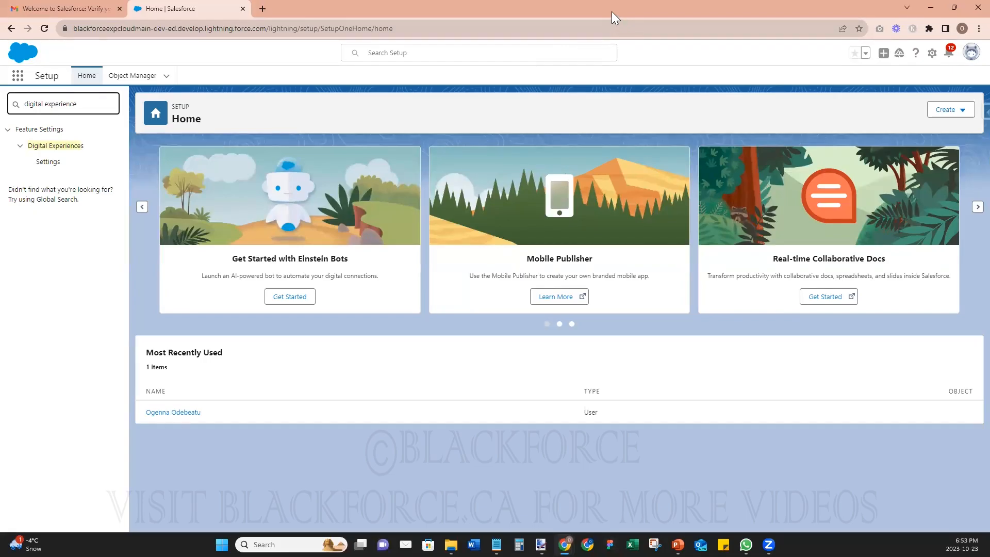
pyautogui.hotkey('alt', 'Tab')
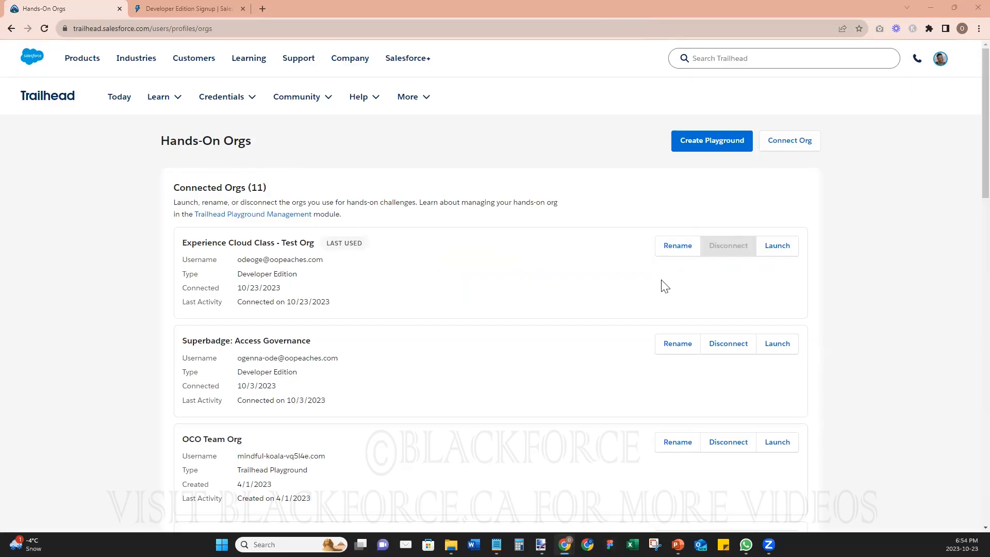
pyautogui.click(785, 147)
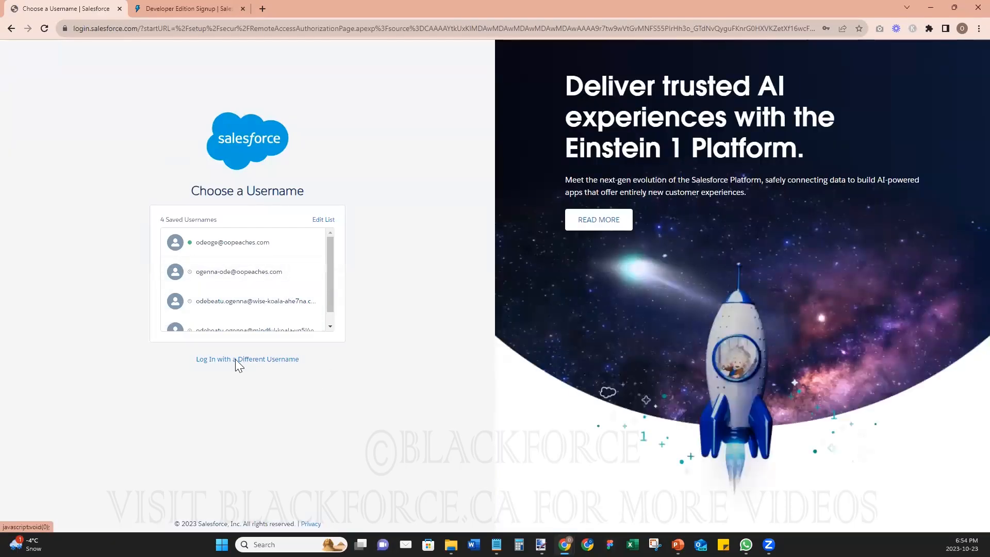
pyautogui.click(230, 360)
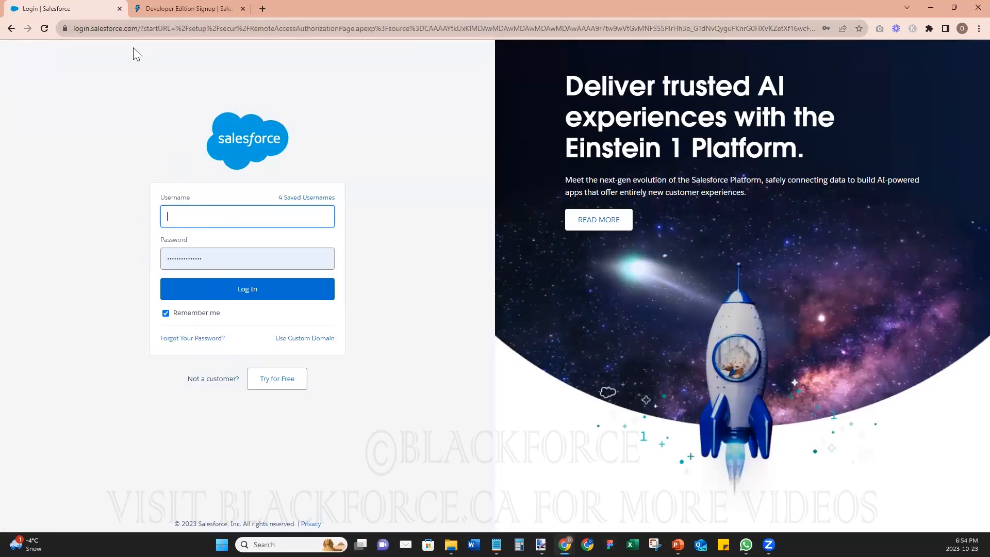
# Log in to the new Developer Edition org with its username and account password.
pyautogui.hotkey('alt', 'Tab')
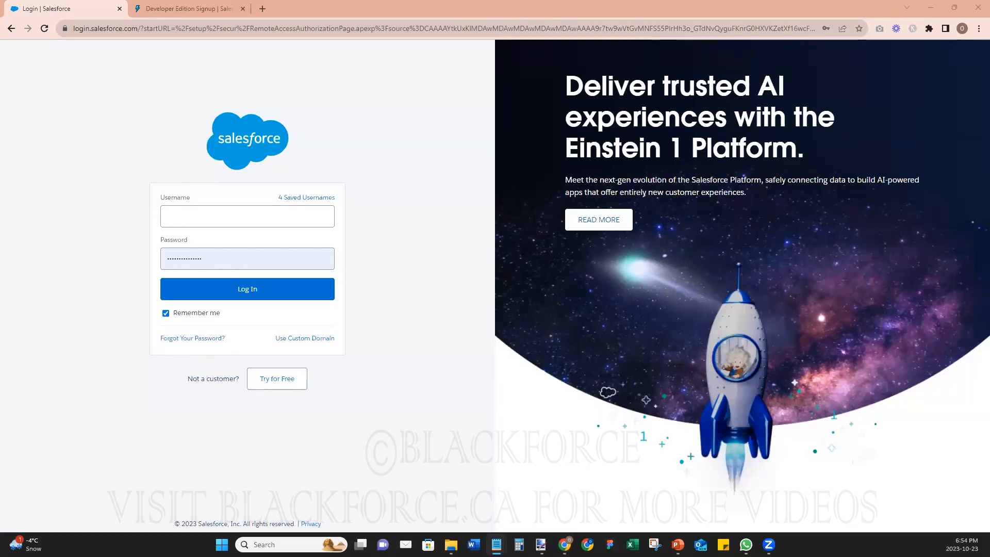
pyautogui.click(217, 212)
pyautogui.hotkey('ctrl', 'v')
pyautogui.press('Tab')
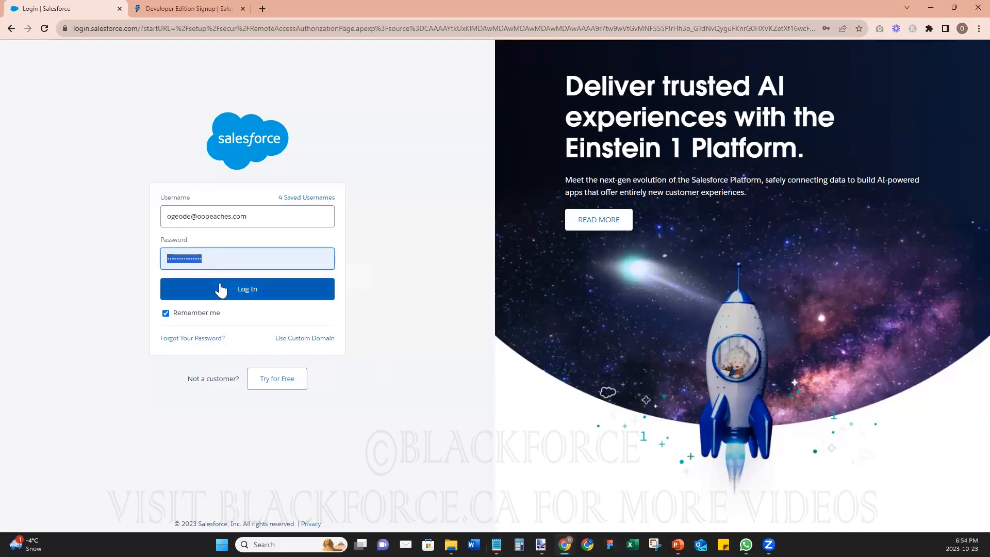
pyautogui.press('BackSpace')
pyautogui.write('•••••••')
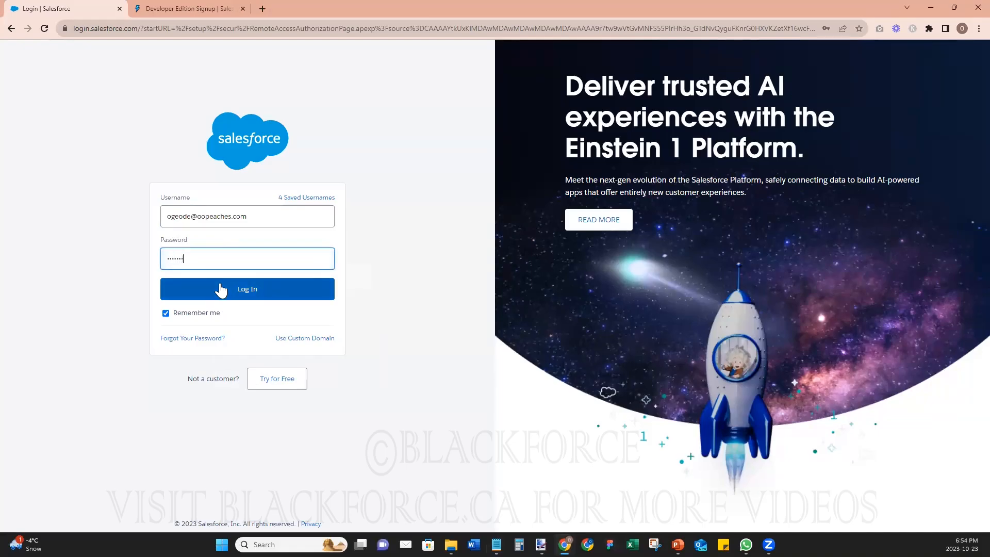
pyautogui.write('•••••••')
pyautogui.click(221, 290)
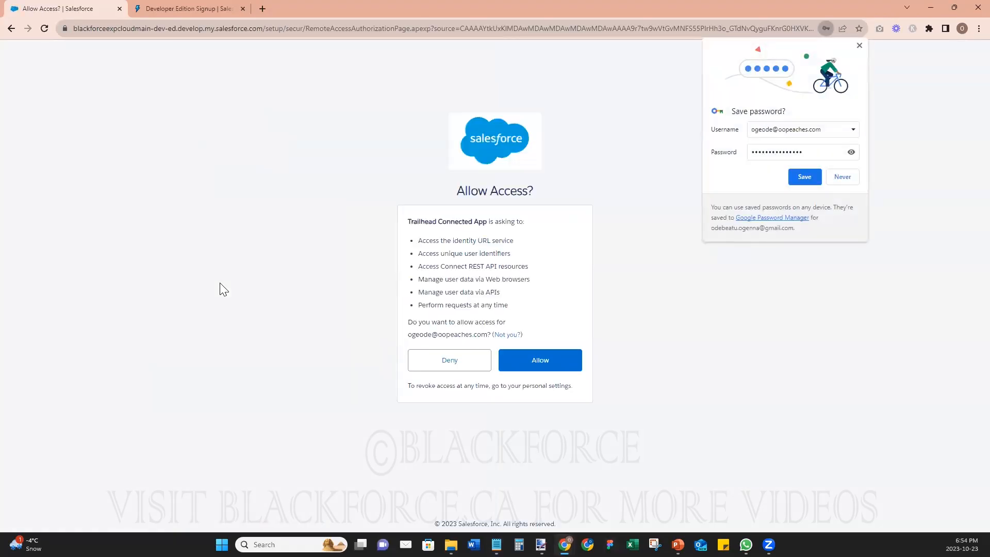
# Save the login in the browser, allow access for the Trailhead Connected App, and save the org connection for hands-on challenges.
pyautogui.click(801, 177)
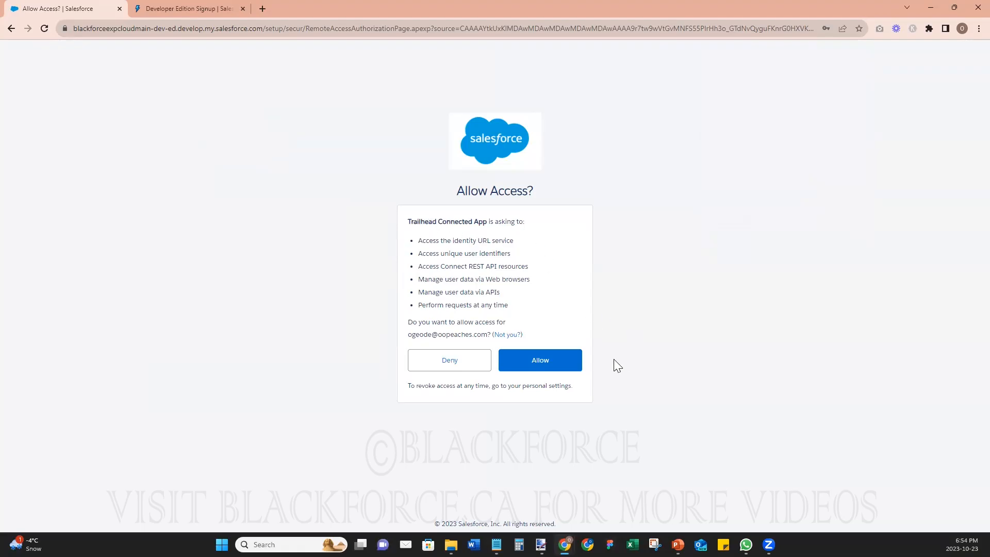
pyautogui.click(542, 359)
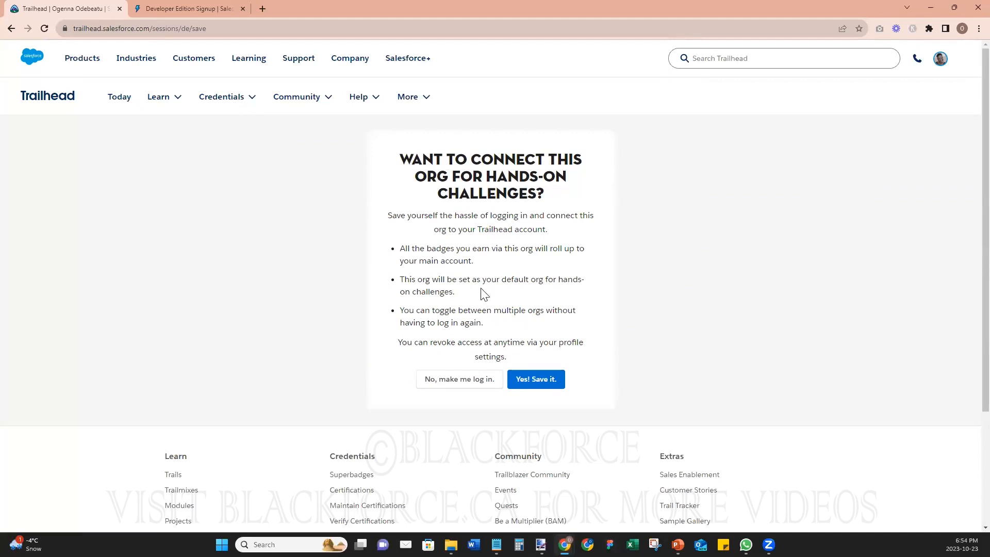
pyautogui.click(537, 387)
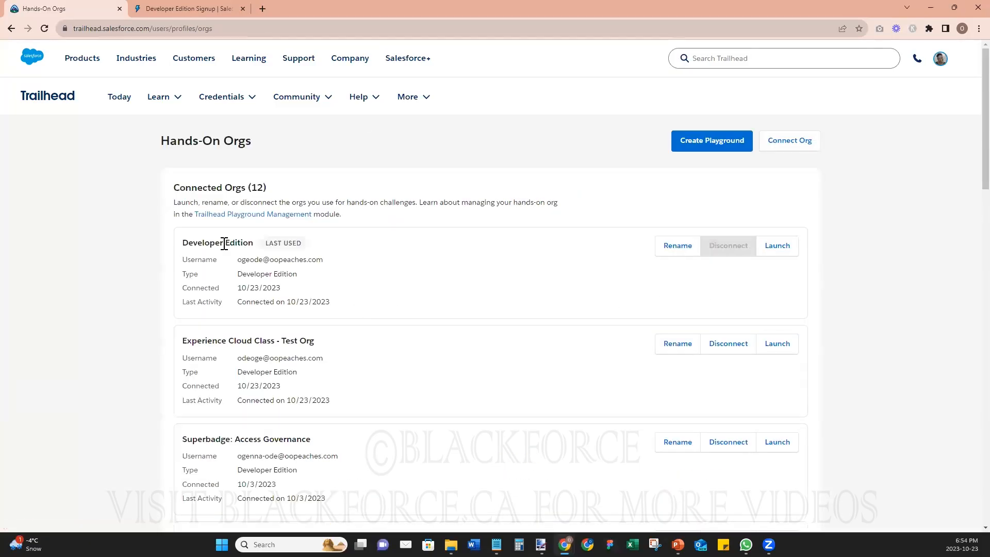
# Rename the newly connected Developer Edition org as "Experience Cloud Class - Main Org", reusing the test org's name.
pyautogui.click(670, 248)
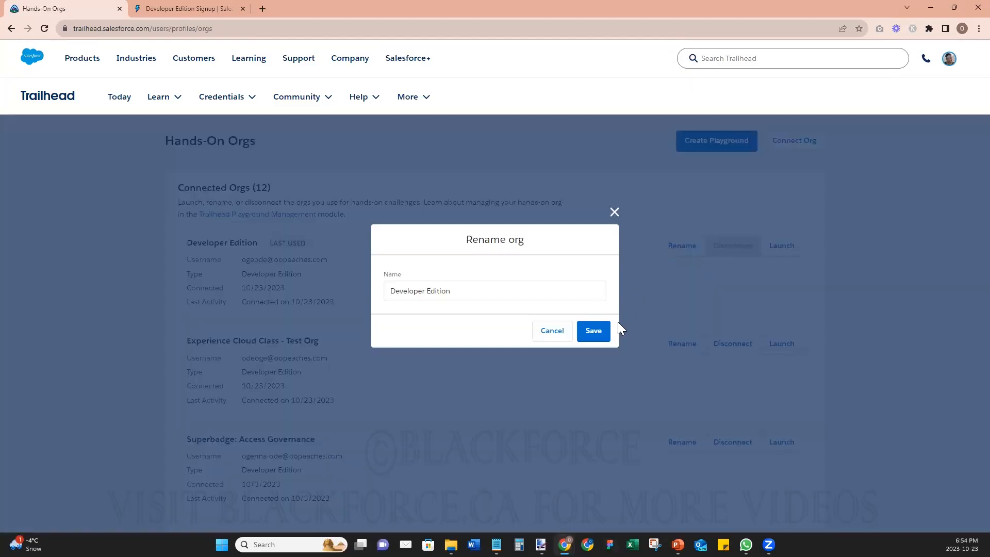
pyautogui.click(554, 332)
pyautogui.moveTo(315, 341); pyautogui.dragTo(183, 341)
pyautogui.hotkey('ctrl', 'c')
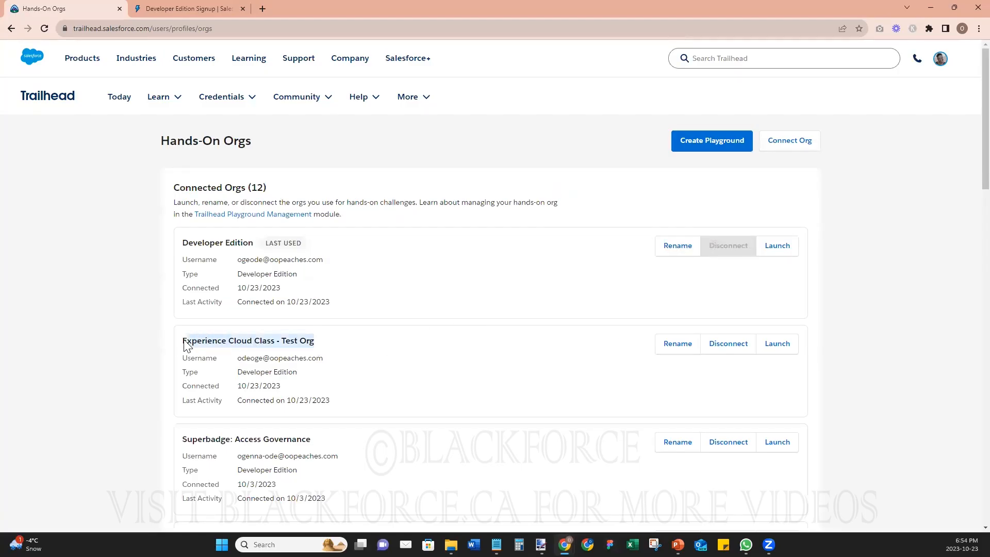
pyautogui.click(679, 250)
pyautogui.click(485, 292)
pyautogui.hotkey('ctrl', 'v')
pyautogui.moveTo(485, 293); pyautogui.dragTo(477, 291)
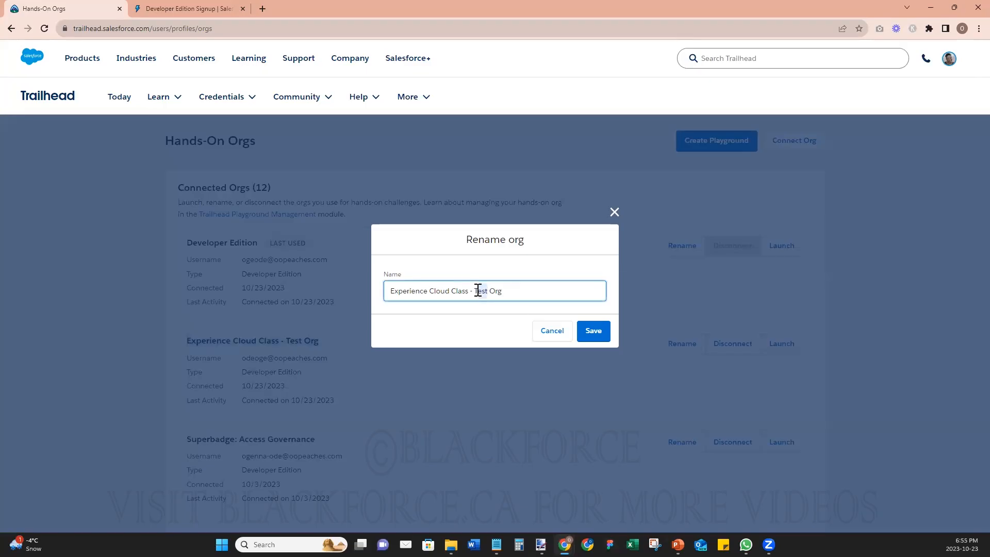
pyautogui.write('Main')
pyautogui.click(593, 332)
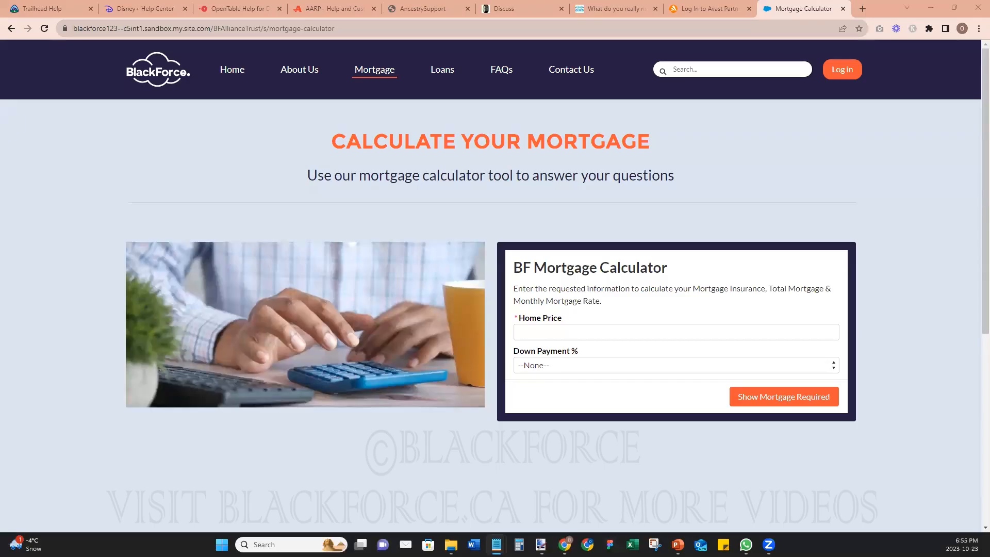
# Return to the new org's Setup, open the Digital Experiences Settings page, and turn on Enable Digital Experiences.
pyautogui.hotkey('alt', 'Tab')
pyautogui.hotkey('alt', 'Tab')
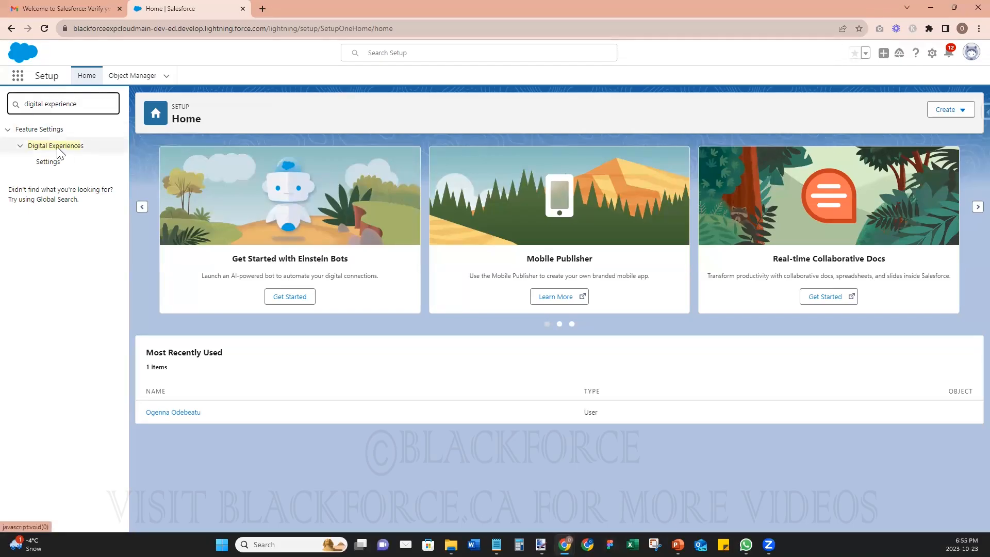
pyautogui.click(48, 162)
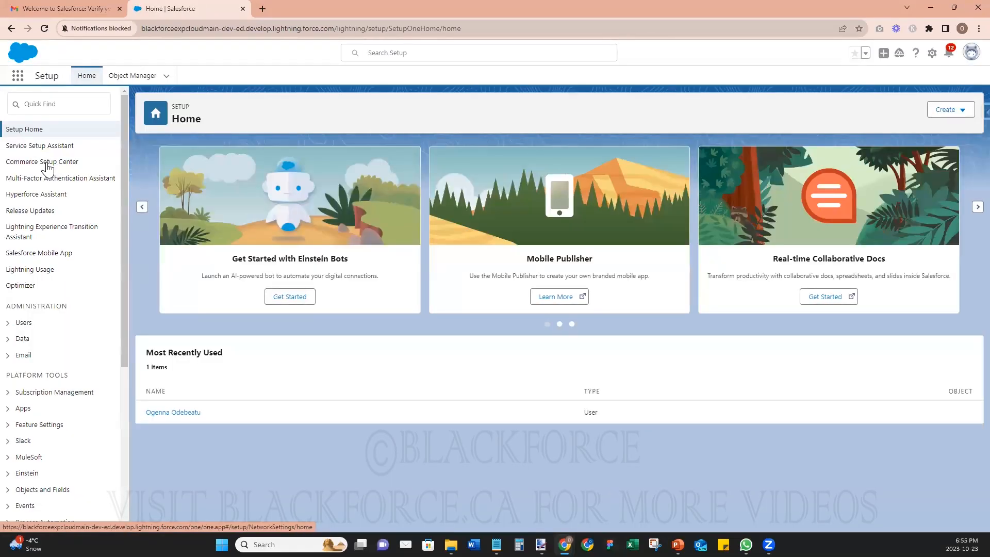
pyautogui.click(81, 105)
pyautogui.write('digit')
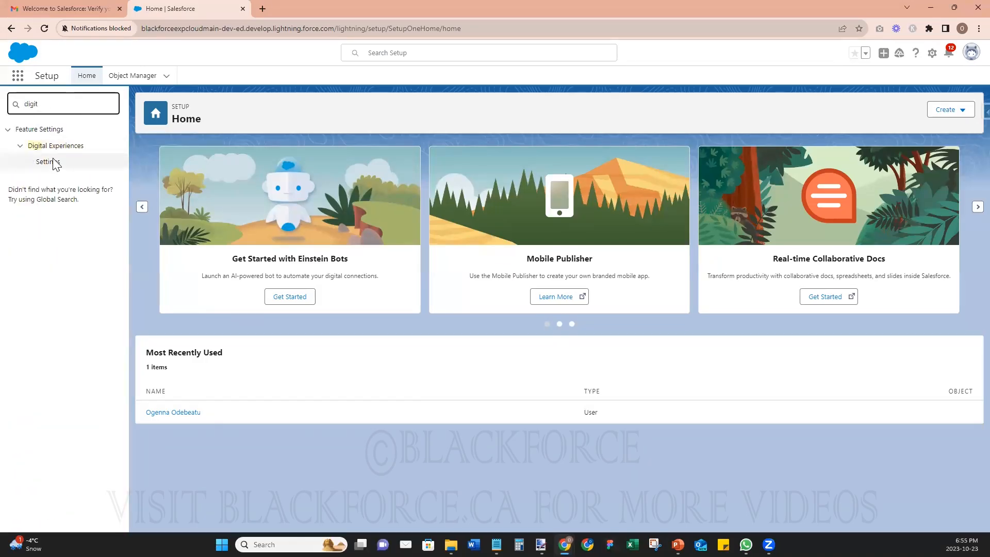
pyautogui.click(47, 162)
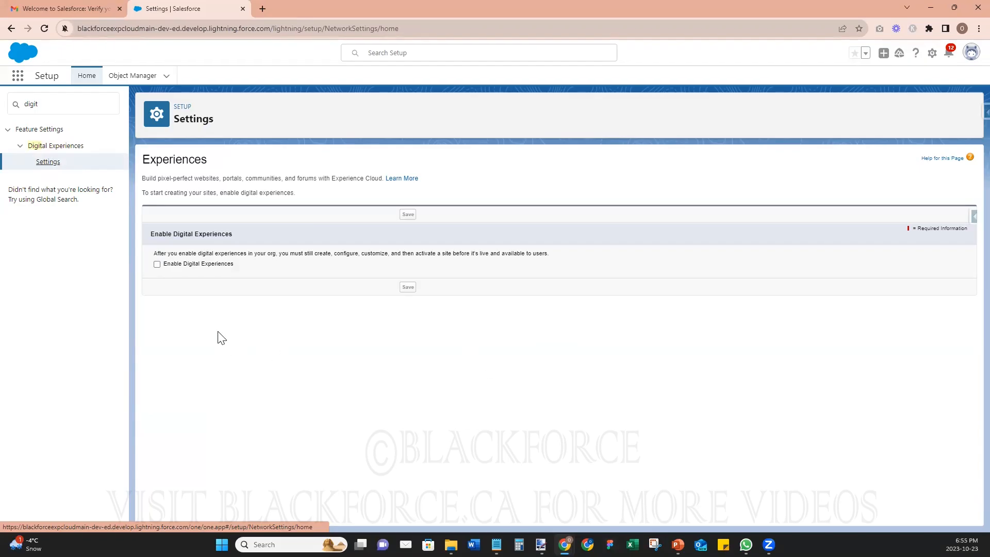
pyautogui.click(157, 265)
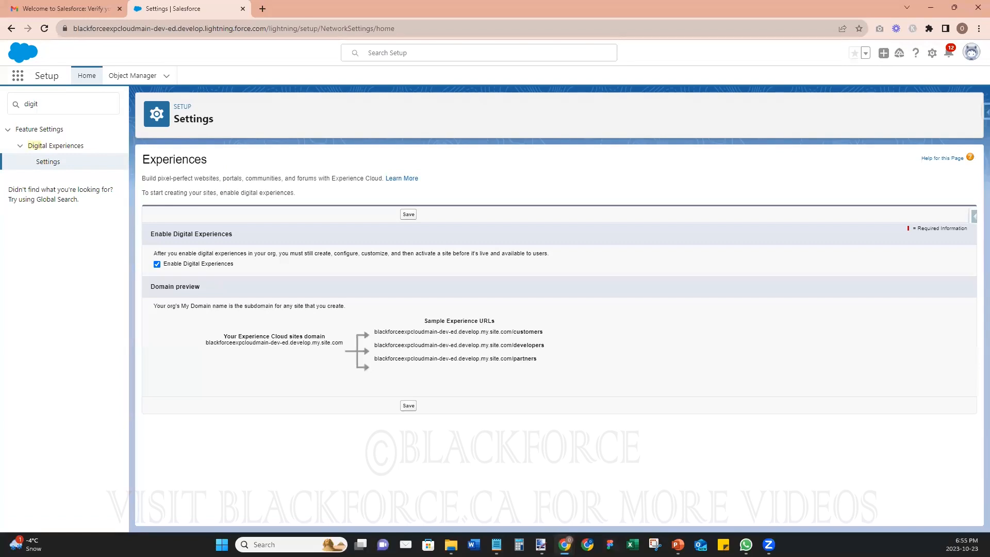
# Set the browser zoom to 125% and highlight the "blackforceexpcloudmain" part of the sites domain in the domain preview.
pyautogui.hotkey('alt', 'Tab')
pyautogui.click(979, 28)
pyautogui.click(949, 154)
pyautogui.click(948, 153)
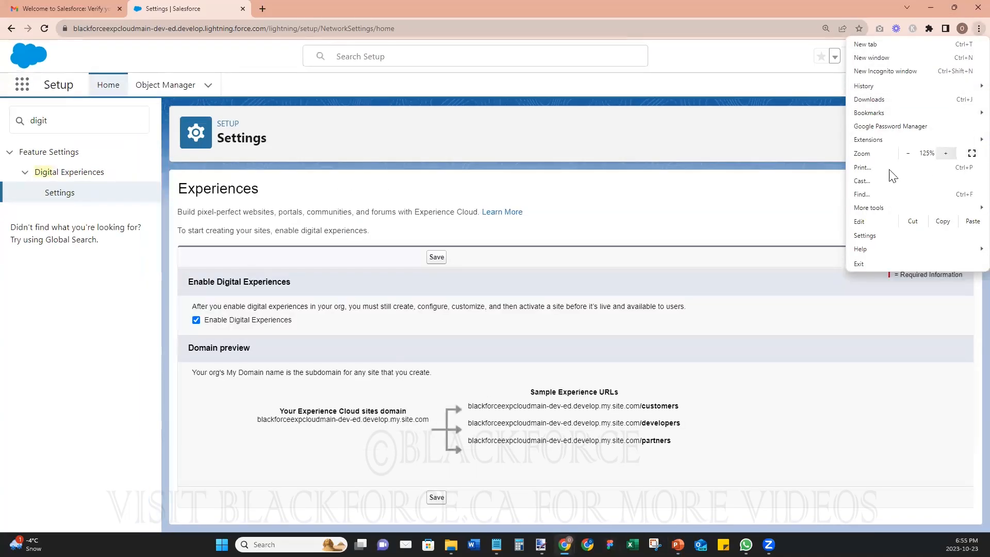
pyautogui.click(782, 224)
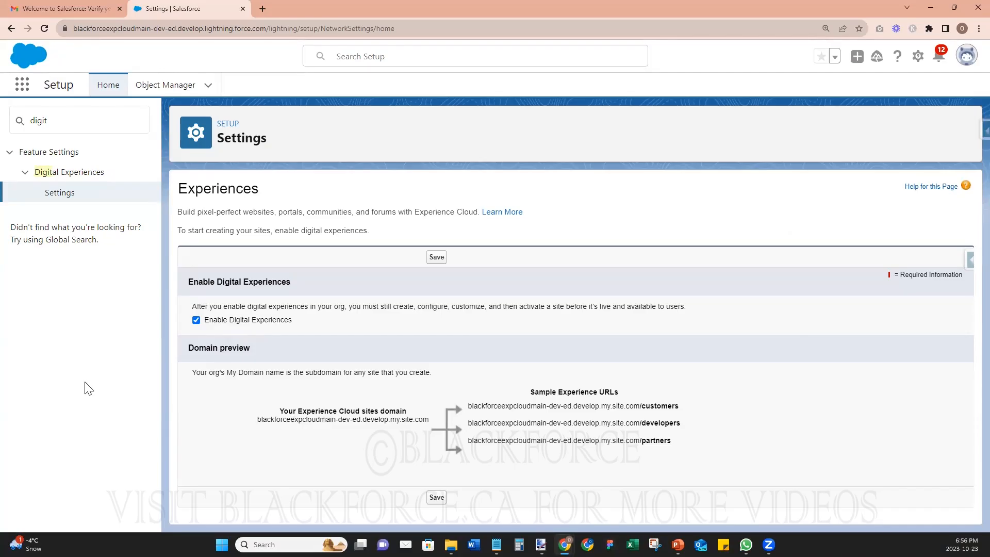
pyautogui.hotkey('alt', 'Tab')
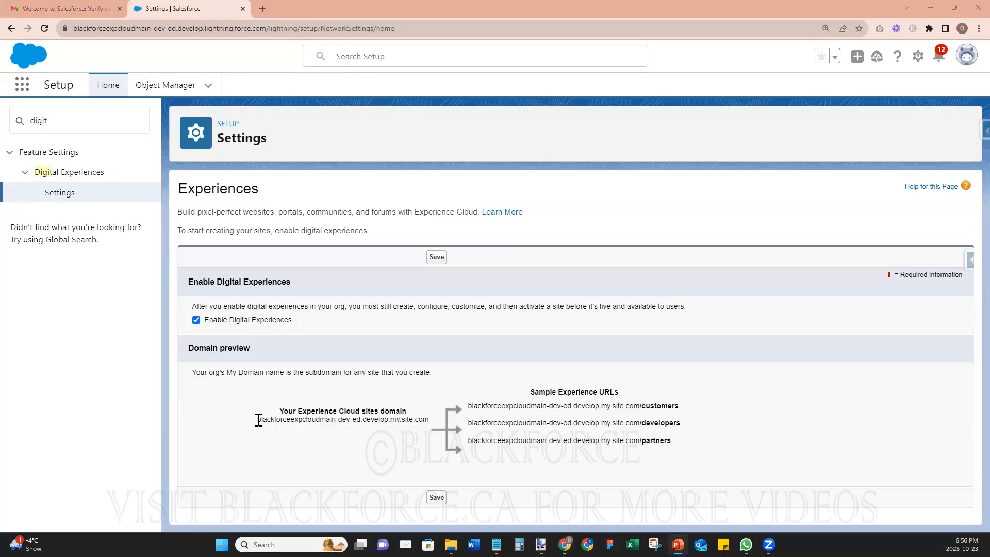
pyautogui.moveTo(258, 420); pyautogui.dragTo(336, 425)
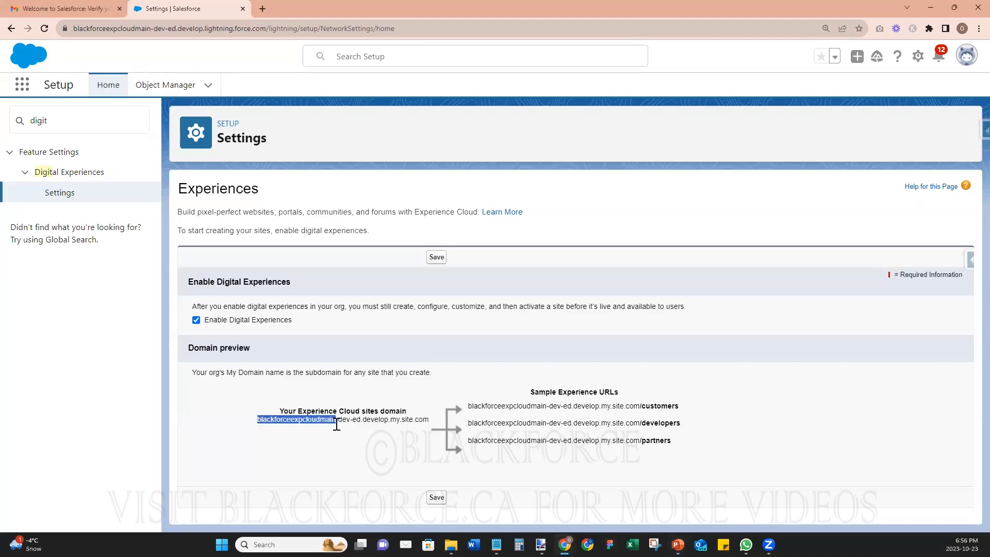
# Open blackforce.ca in a new browser tab as an example of a company's own web domain.
pyautogui.click(373, 431)
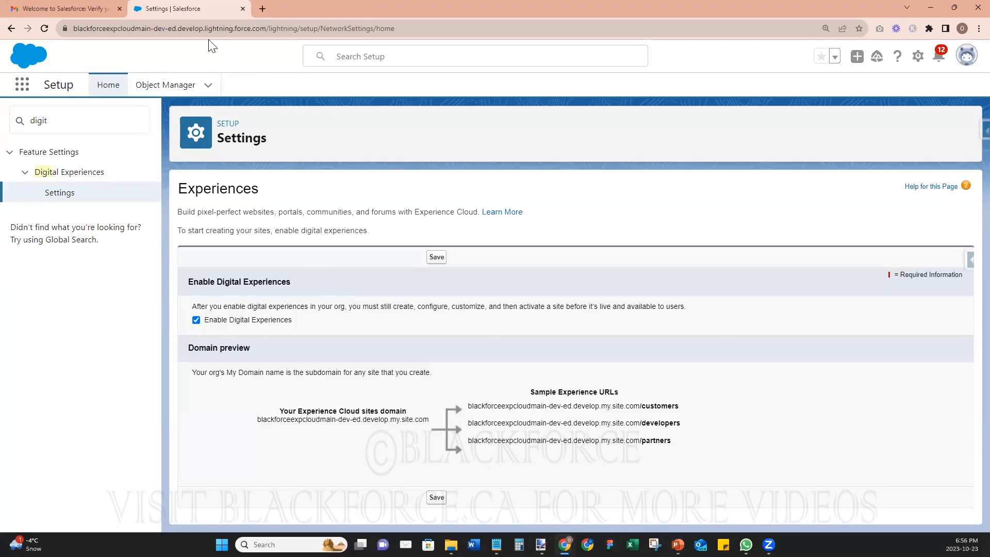
pyautogui.click(262, 10)
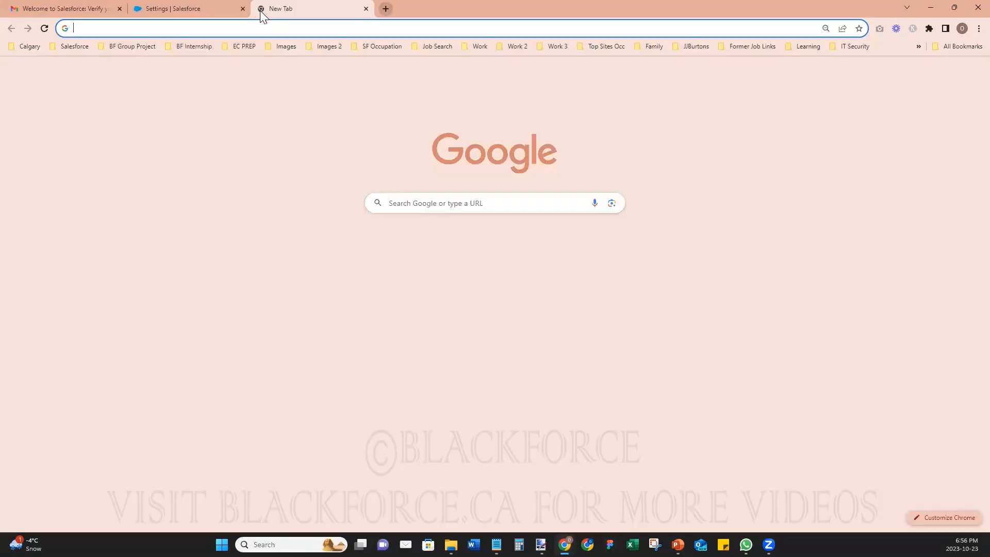
pyautogui.write('blac')
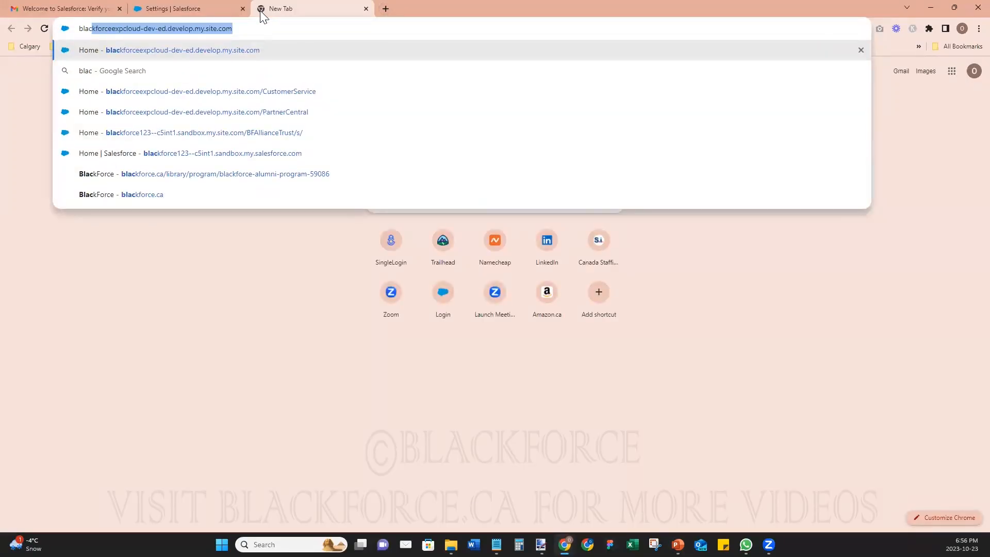
pyautogui.write('kforce')
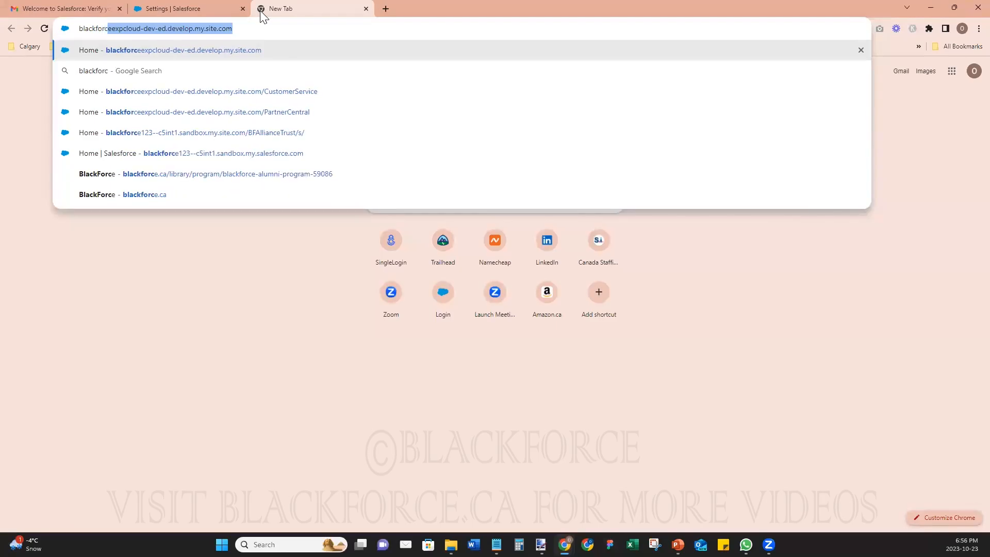
pyautogui.write('.ca')
pyautogui.press('Return')
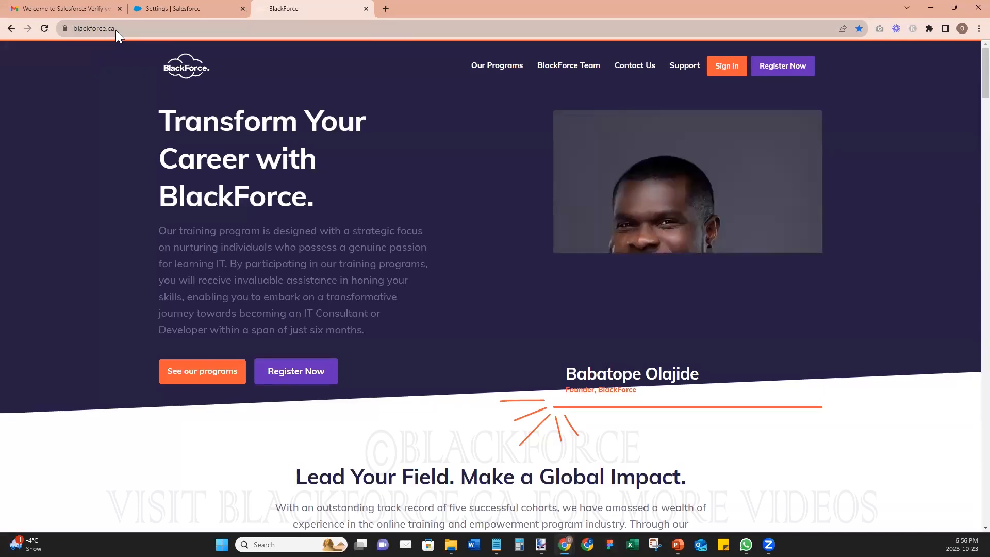
# Return to the Digital Experiences settings and highlight the parts of the Experience Cloud sites domain in the domain preview.
pyautogui.click(172, 10)
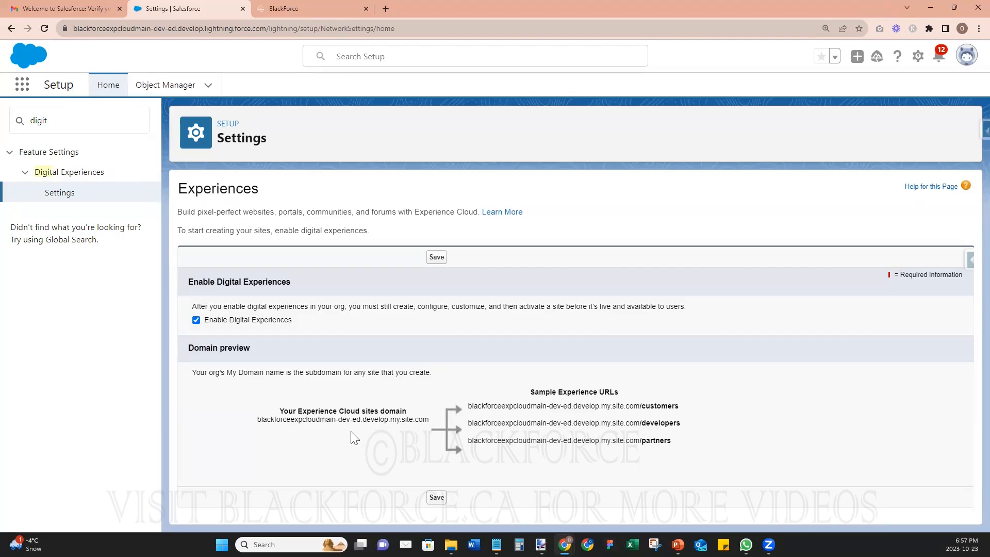
pyautogui.moveTo(258, 418); pyautogui.dragTo(360, 424)
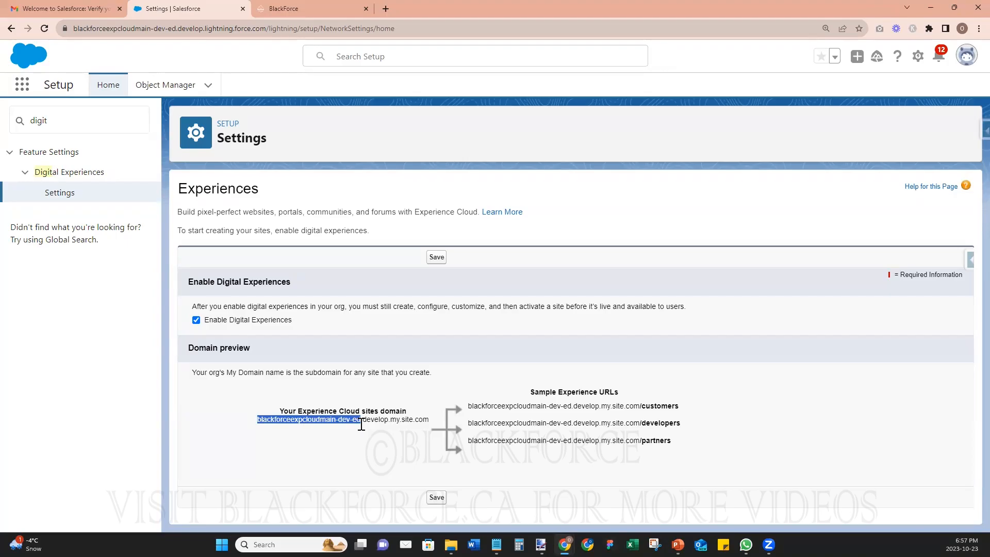
pyautogui.moveTo(361, 424); pyautogui.dragTo(387, 427)
pyautogui.click(387, 427)
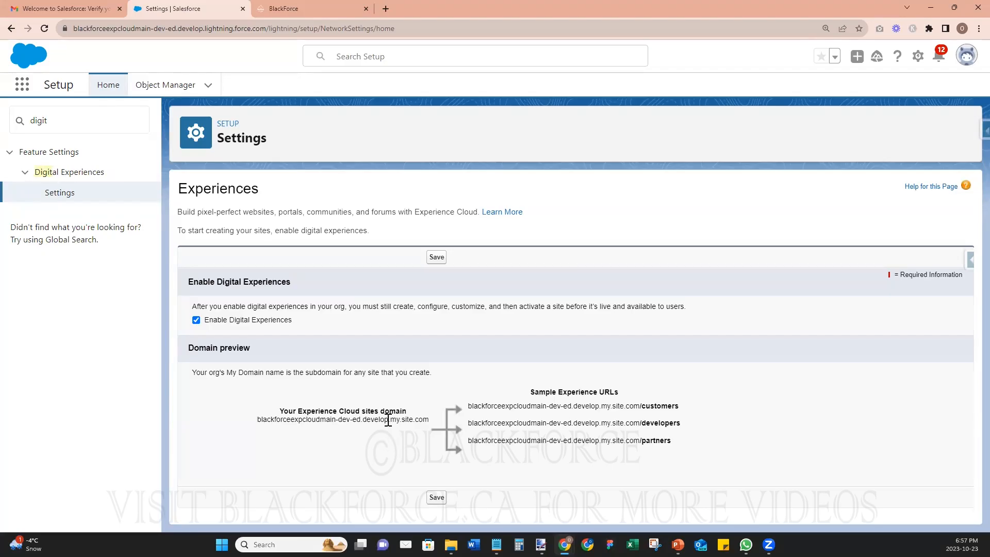
pyautogui.moveTo(388, 421); pyautogui.dragTo(428, 422)
pyautogui.click(332, 394)
pyautogui.moveTo(258, 419); pyautogui.dragTo(376, 425)
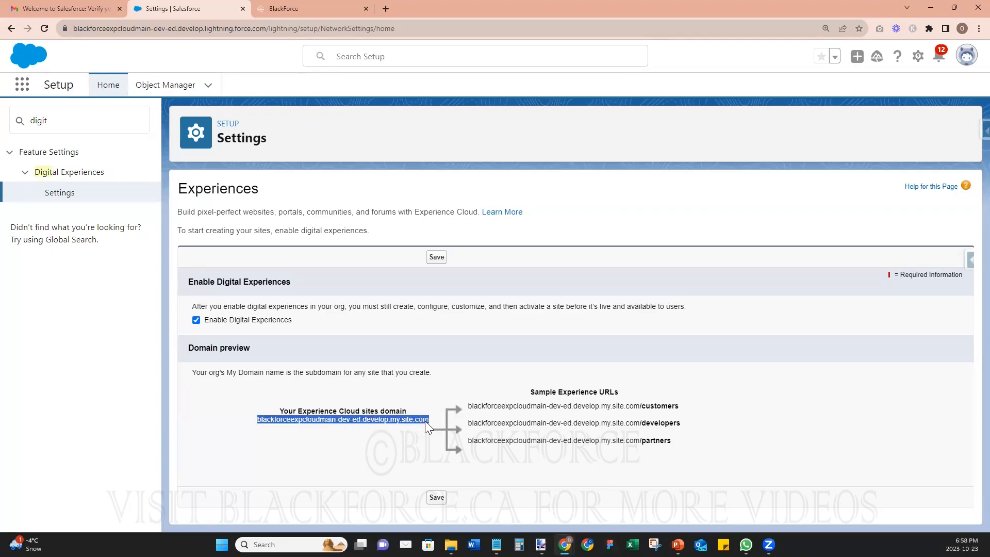
pyautogui.click(408, 433)
# Search Setup for "domain", review the My Domain page, and open My Domain Details for editing.
pyautogui.doubleClick(23, 122)
pyautogui.press('BackSpace')
pyautogui.write('domain')
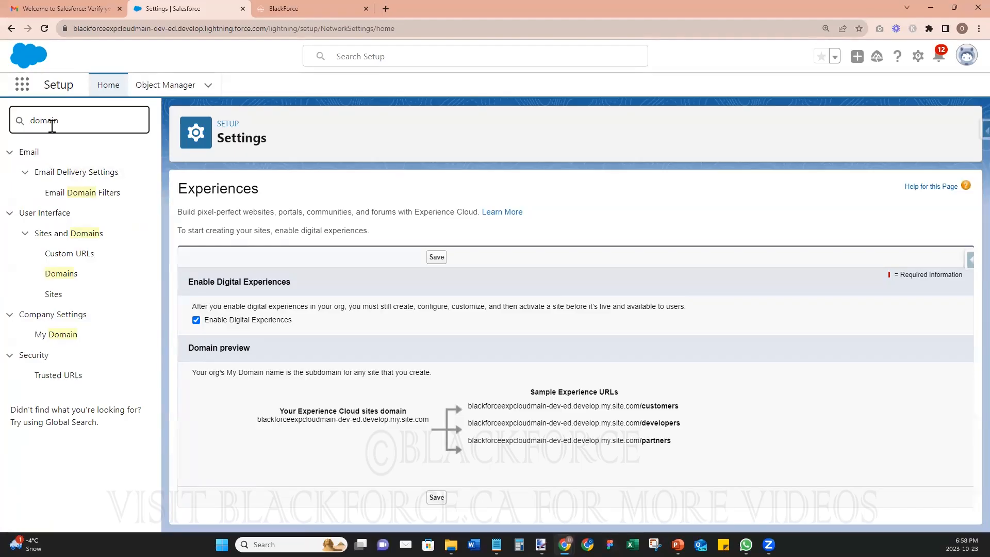
pyautogui.click(48, 336)
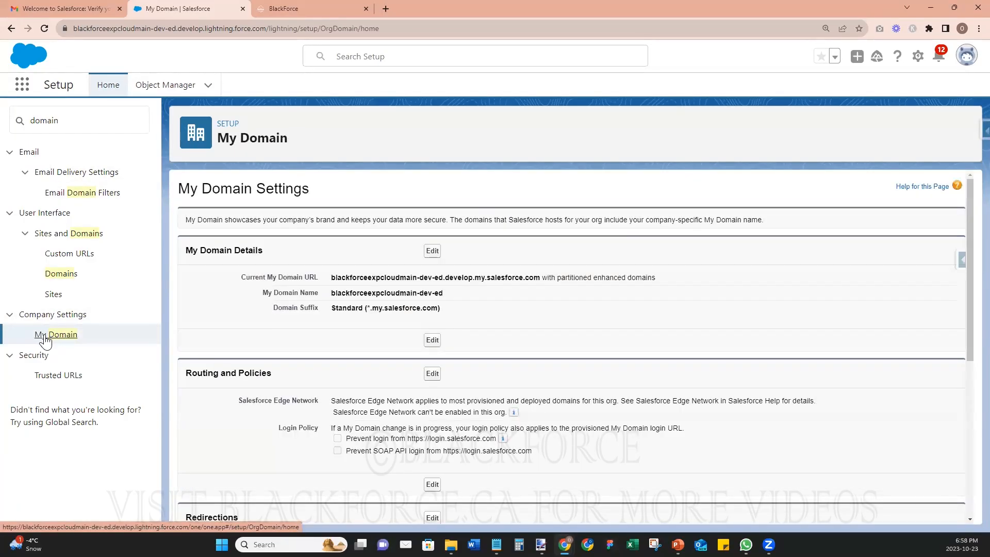
pyautogui.scroll(-4, 510, 339)
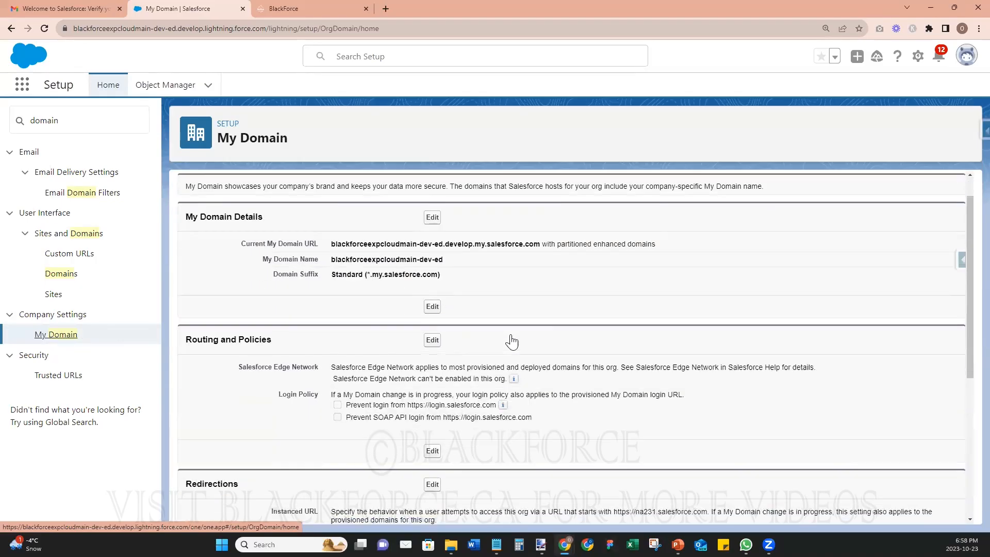
pyautogui.scroll(-1, 512, 341)
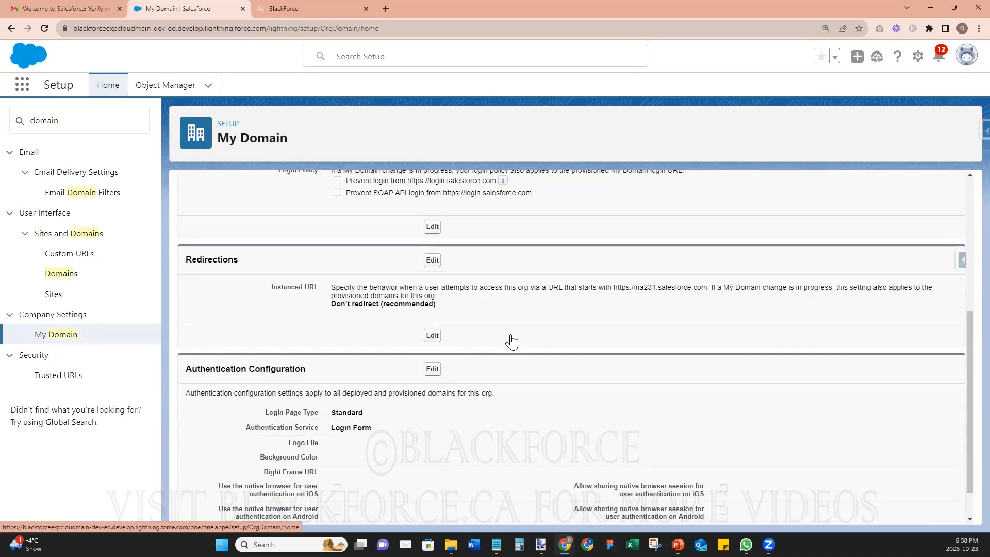
pyautogui.scroll(6, 511, 341)
pyautogui.click(435, 252)
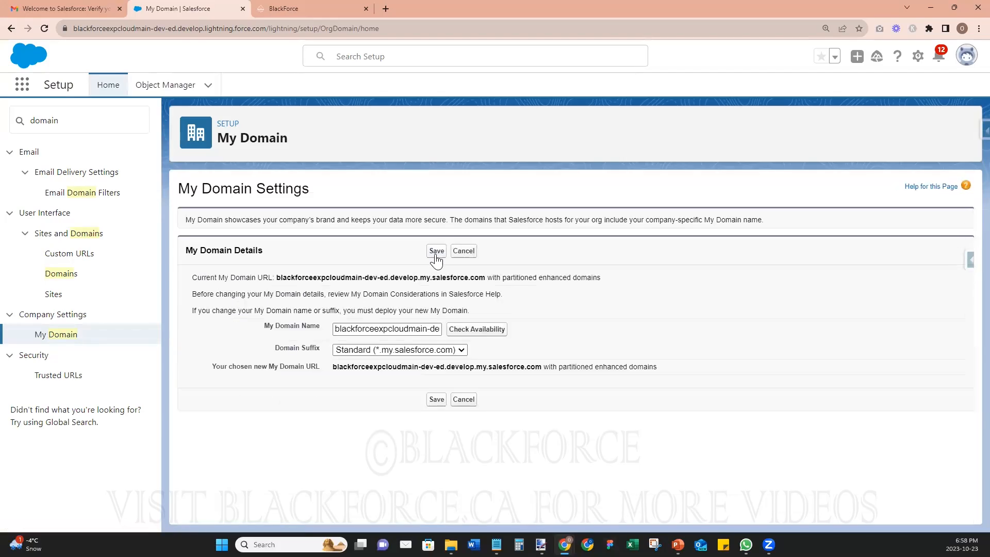
# Highlight "blackforceexpcloudmain" in the My Domain Name and compare it with the same part of the org's web address.
pyautogui.click(392, 330)
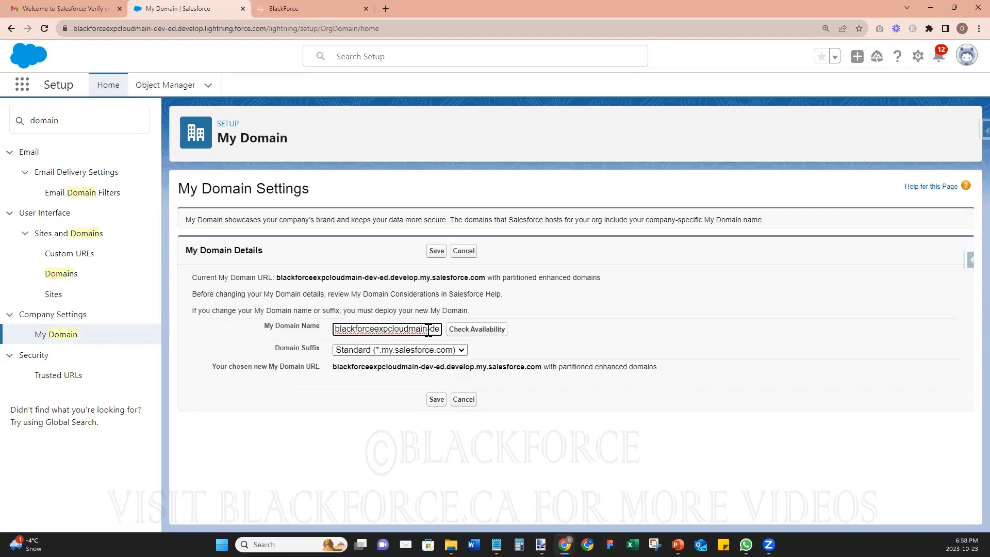
pyautogui.moveTo(427, 329); pyautogui.dragTo(334, 336)
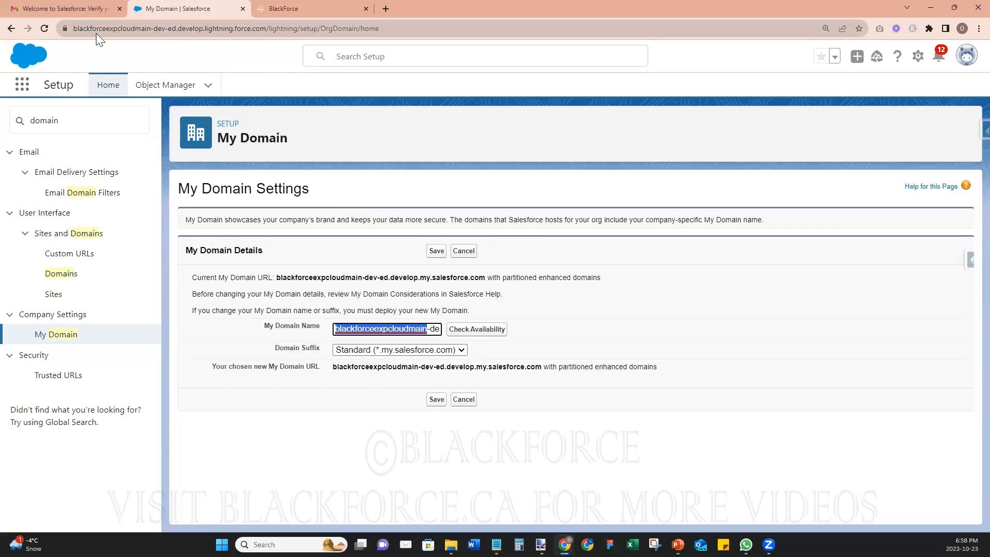
pyautogui.moveTo(74, 29); pyautogui.dragTo(150, 35)
pyautogui.click(394, 329)
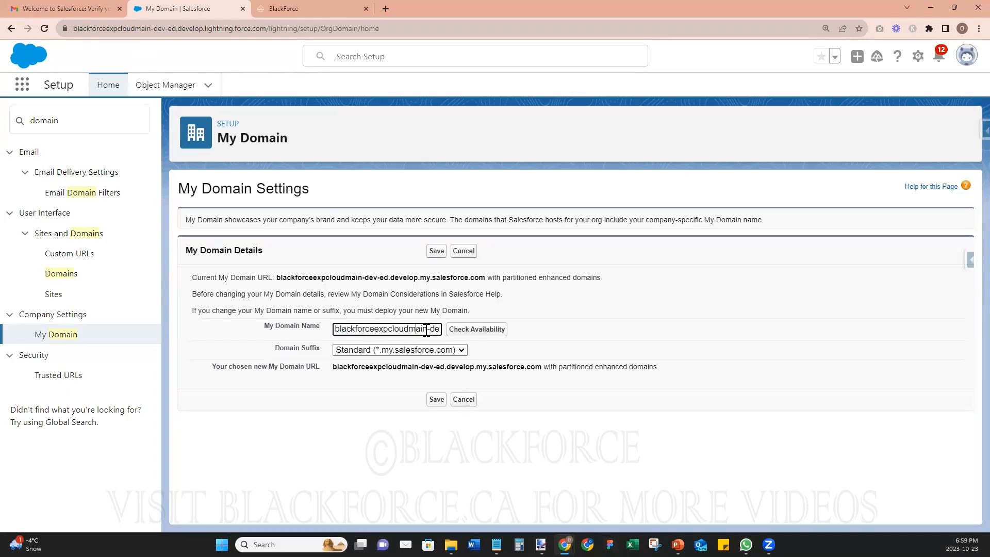
pyautogui.moveTo(427, 329); pyautogui.dragTo(319, 332)
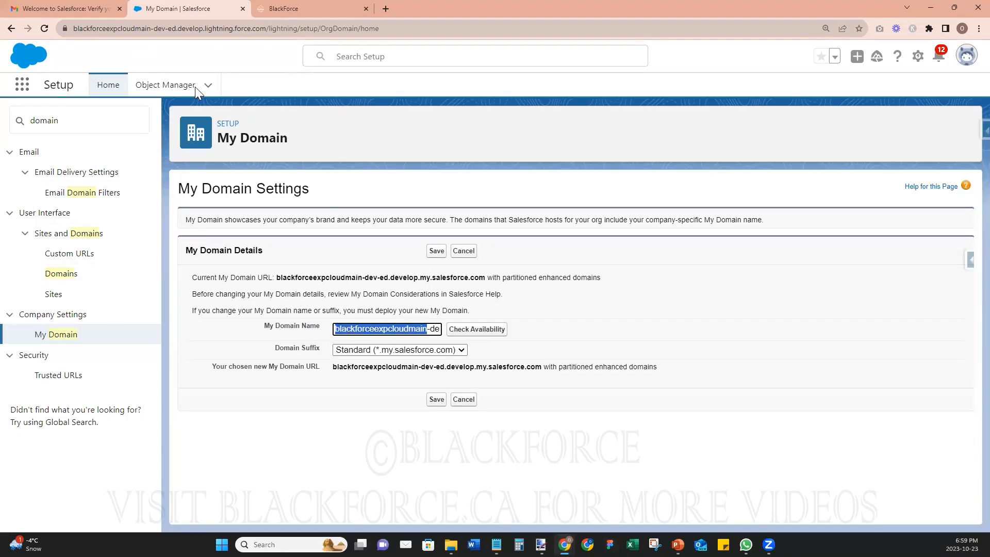
pyautogui.click(406, 328)
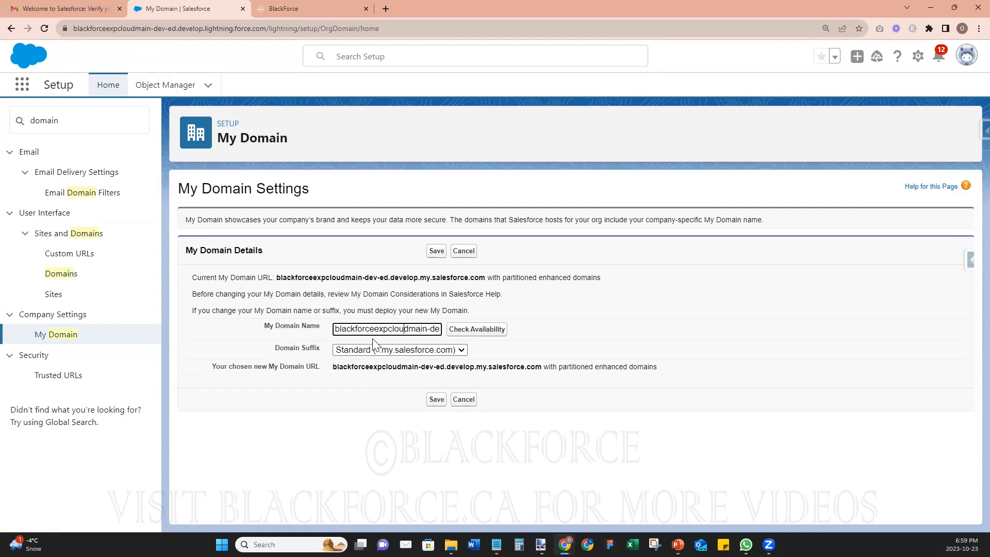
# Replace "blackforceexpcloudmain" in the My Domain Name with "comcast" and check the availability of "comcast-dev-ed".
pyautogui.moveTo(425, 331); pyautogui.dragTo(313, 338)
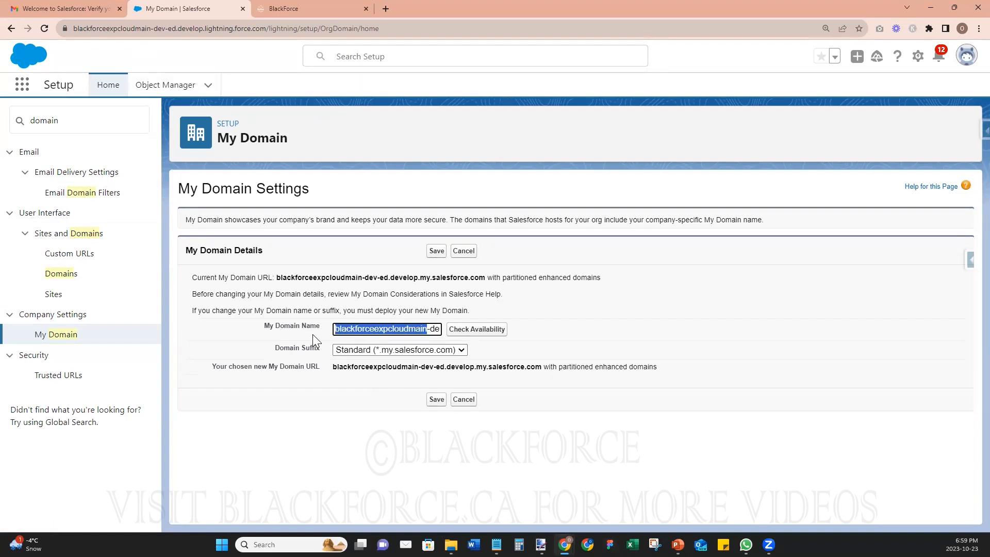
pyautogui.write('comc')
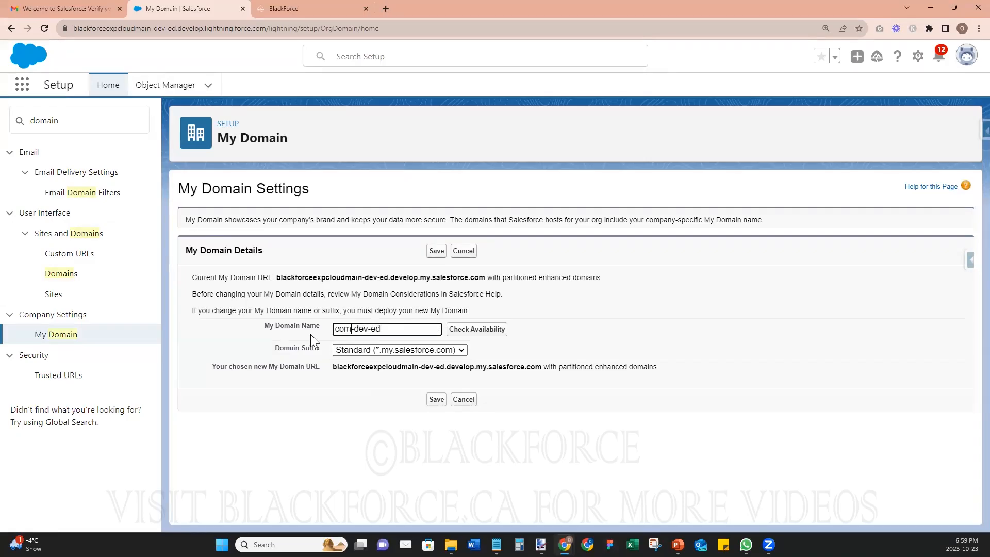
pyautogui.write('ast')
pyautogui.click(496, 333)
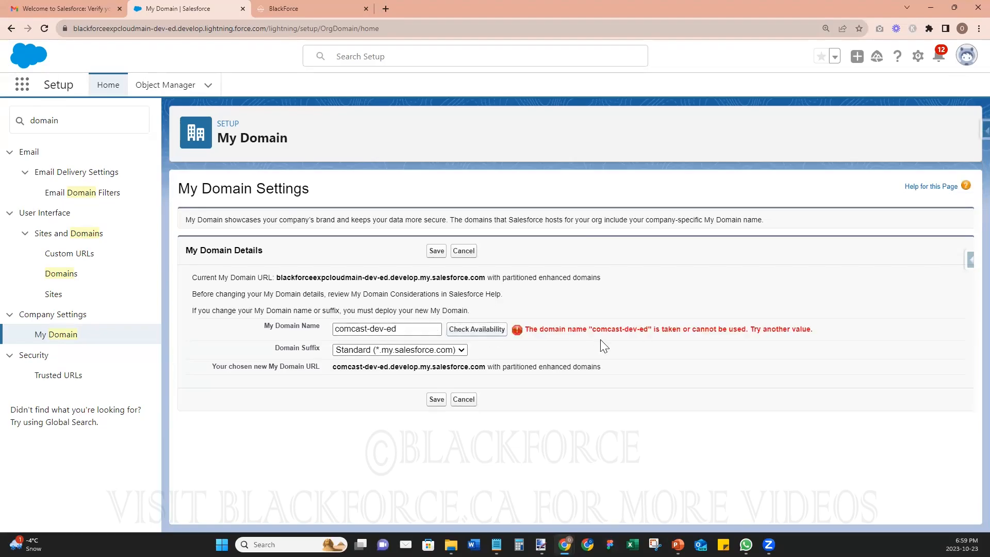
pyautogui.click(482, 329)
pyautogui.click(361, 330)
pyautogui.moveTo(369, 335); pyautogui.dragTo(334, 330)
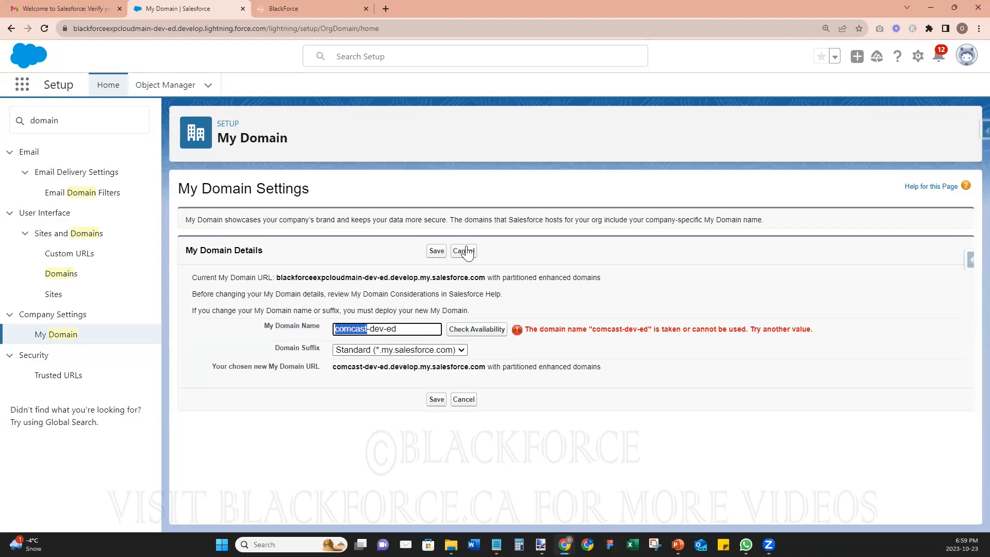
pyautogui.click(580, 398)
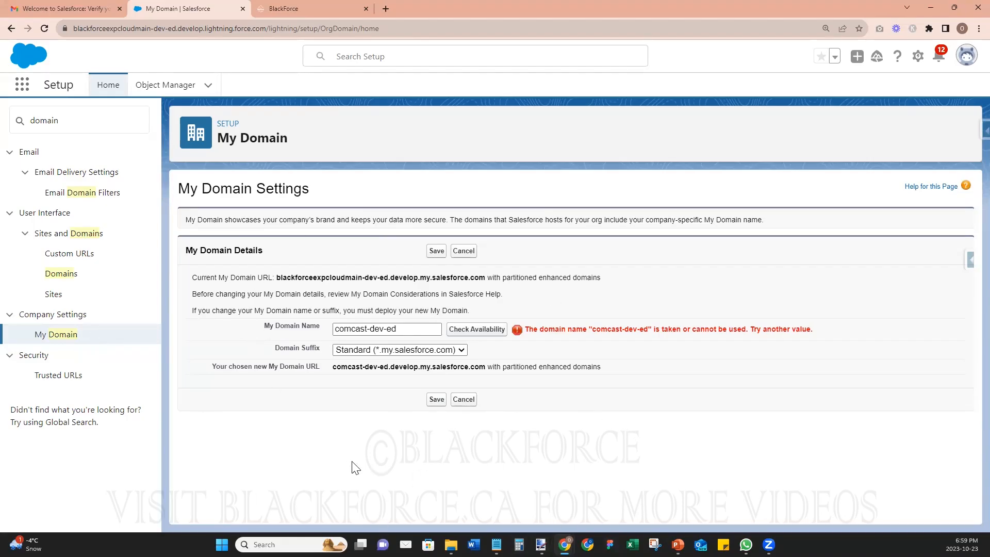
# Search Setup for "dig", reopen the Digital Experiences Settings page, and turn on Enable Digital Experiences.
pyautogui.click(31, 122)
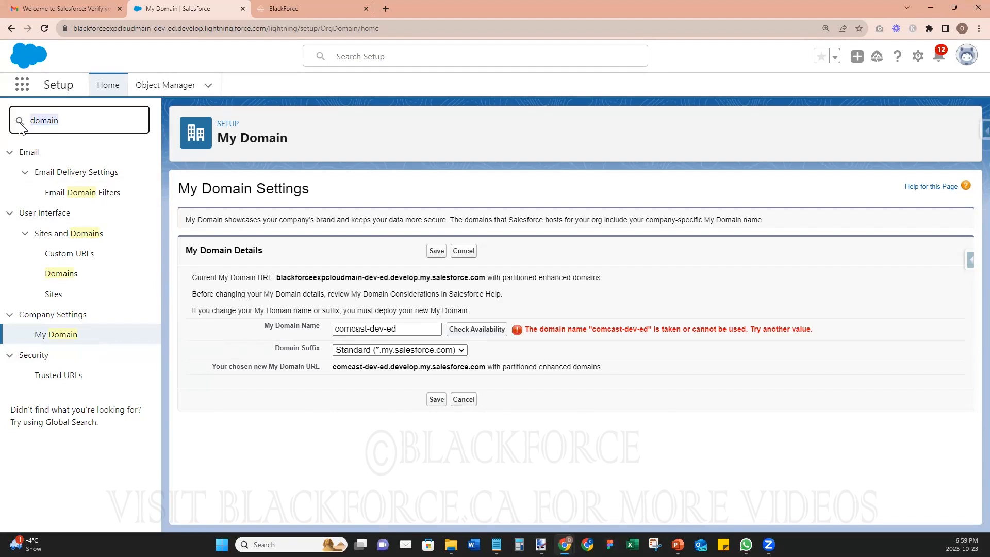
pyautogui.write('dig')
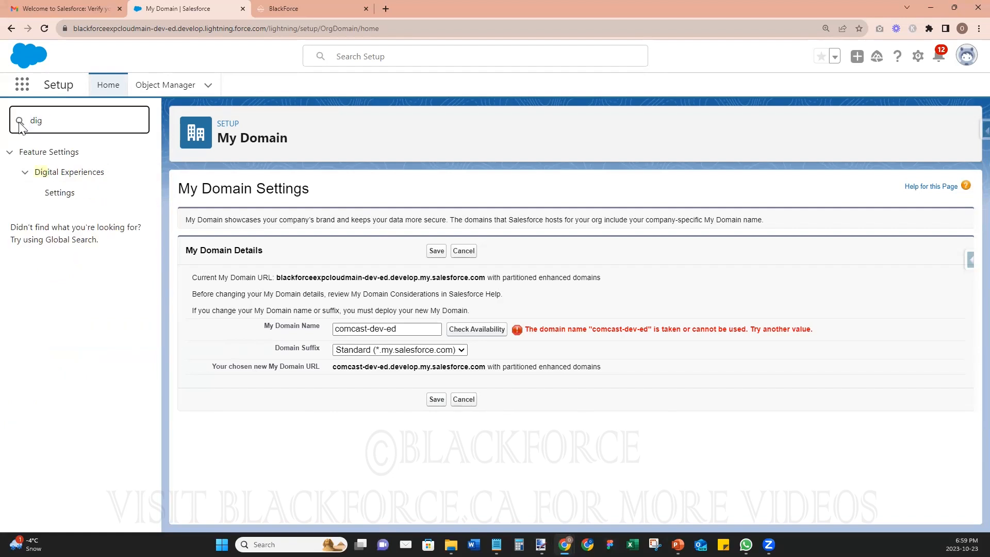
pyautogui.click(92, 175)
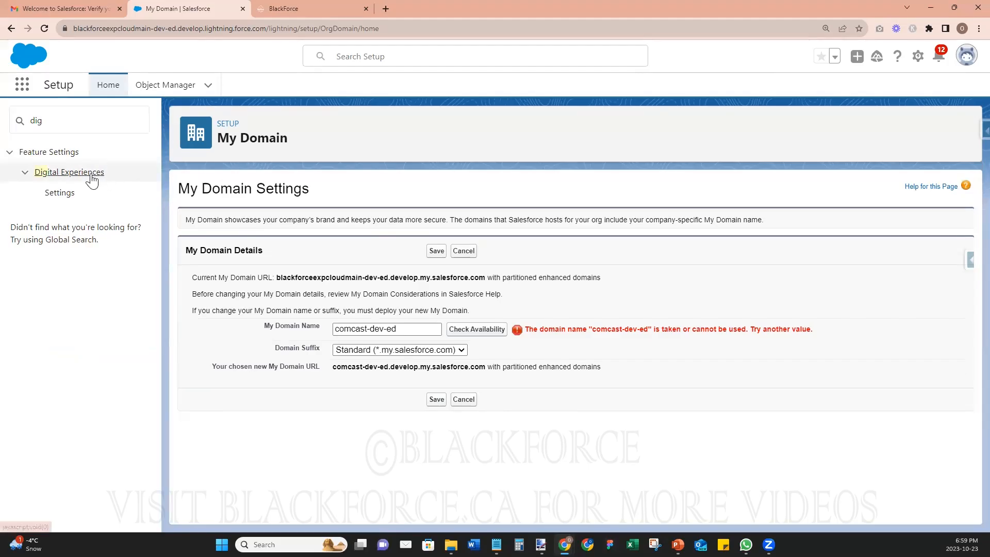
pyautogui.click(67, 177)
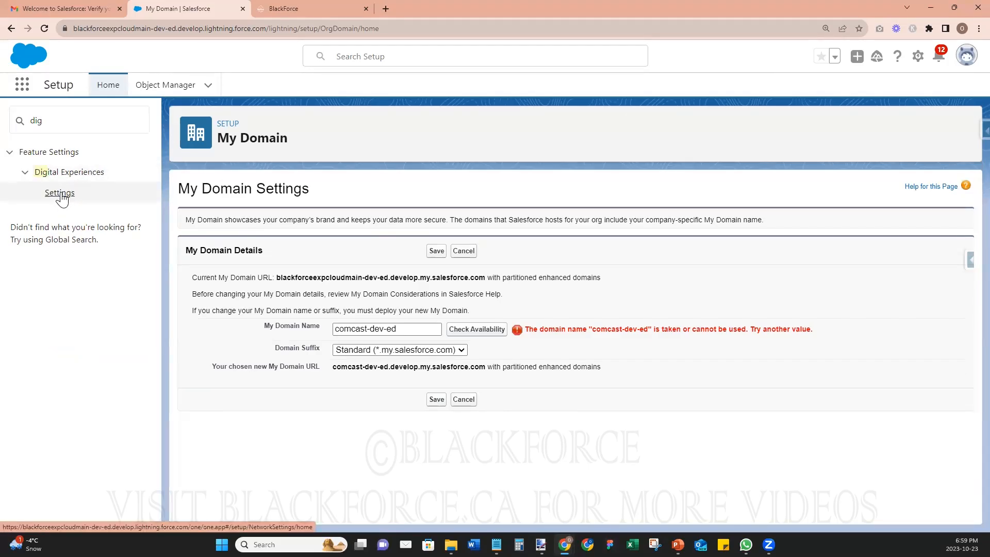
pyautogui.click(60, 194)
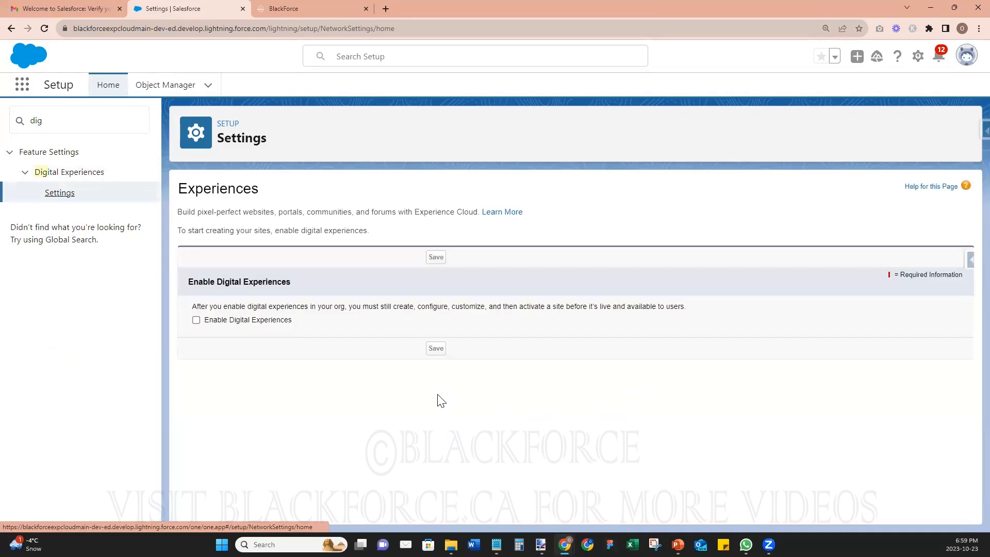
pyautogui.click(196, 321)
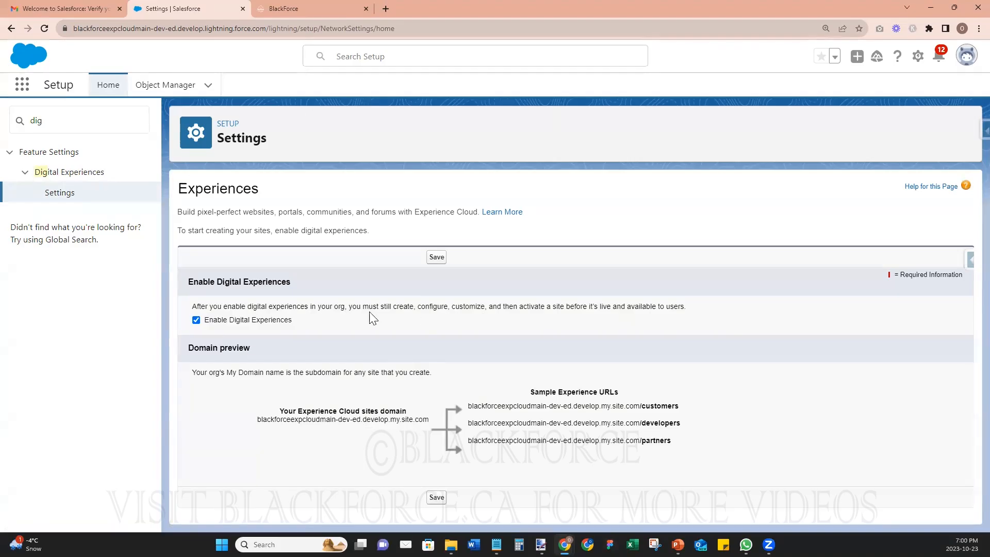
# Review the site activation note, save the Digital Experiences settings, and confirm enabling digital experiences and registering the domain name.
pyautogui.moveTo(394, 307); pyautogui.dragTo(566, 307)
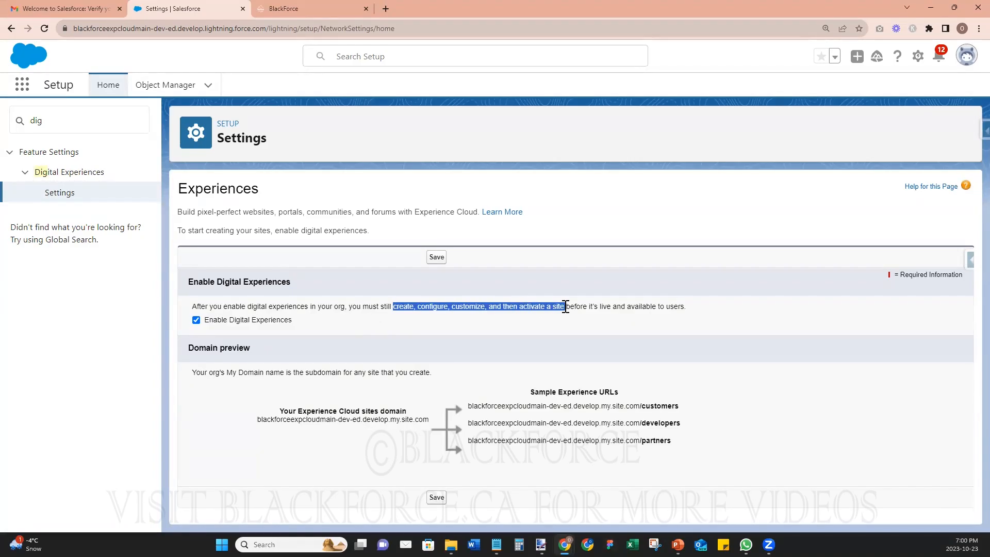
pyautogui.click(684, 307)
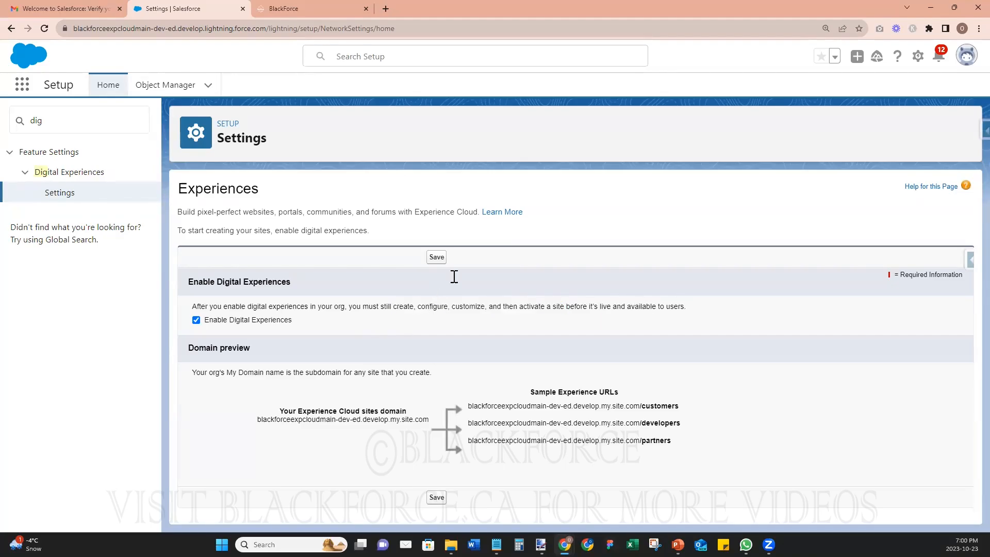
pyautogui.click(438, 261)
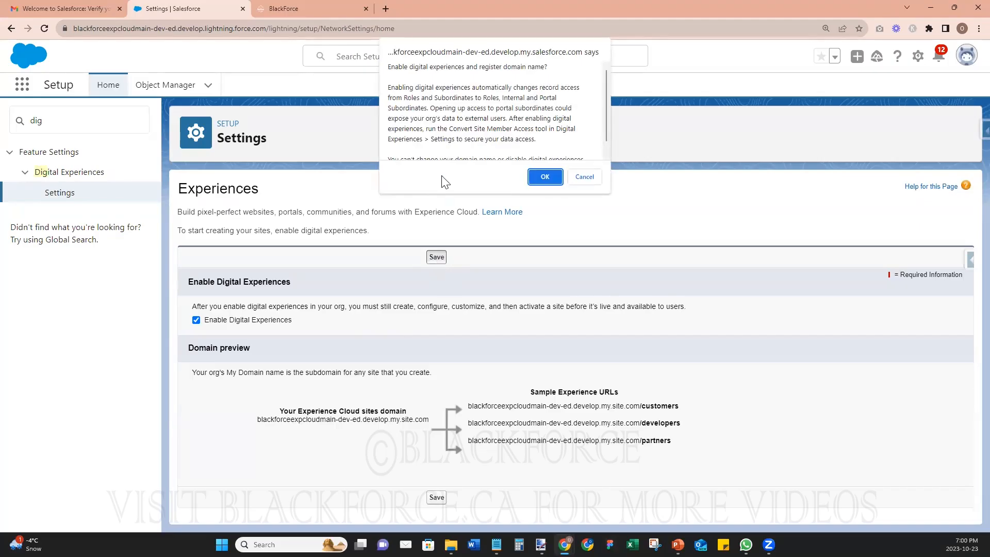
pyautogui.moveTo(606, 87)
pyautogui.mouseDown()
pyautogui.moveTo(601, 116)
pyautogui.moveTo(603, 77)
pyautogui.mouseUp()
pyautogui.scroll(-1, 562, 137)
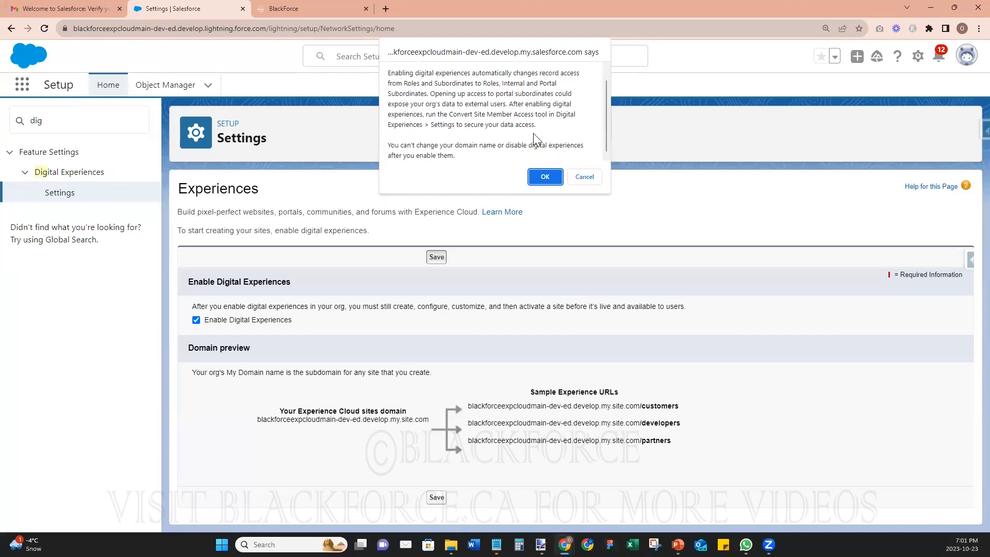
pyautogui.click(536, 178)
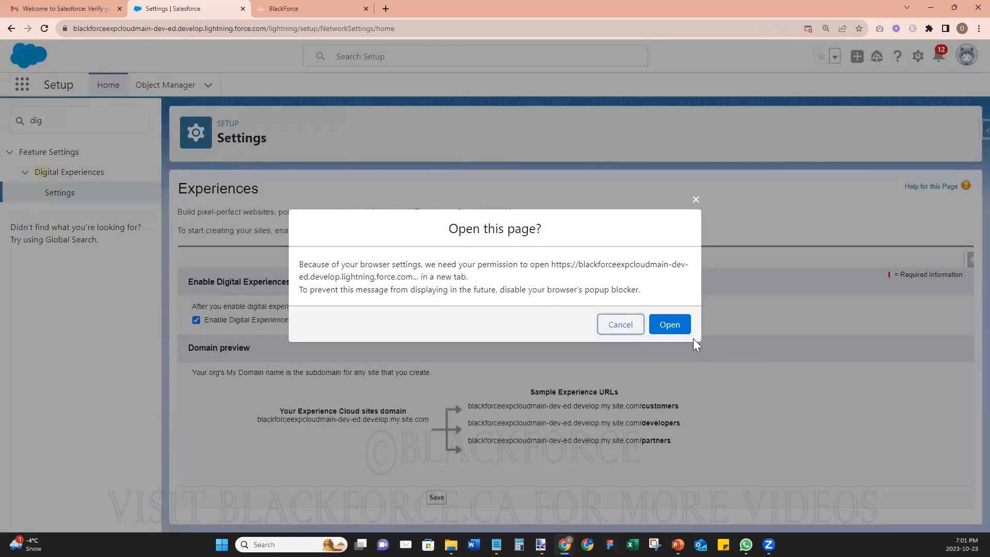
# Allow the blocked org page to open in a new tab and reduce the browser zoom to 110%.
pyautogui.click(669, 325)
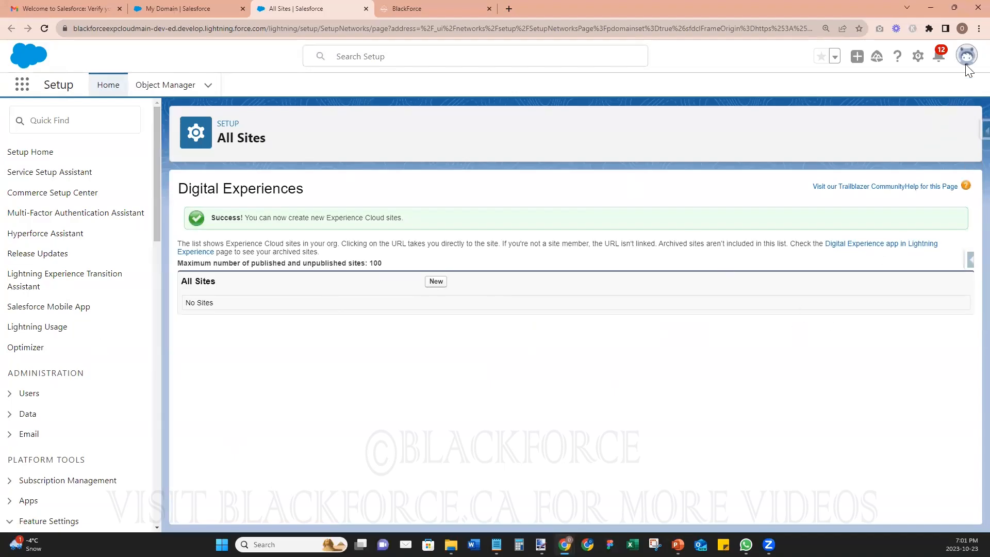
pyautogui.click(978, 29)
pyautogui.click(909, 153)
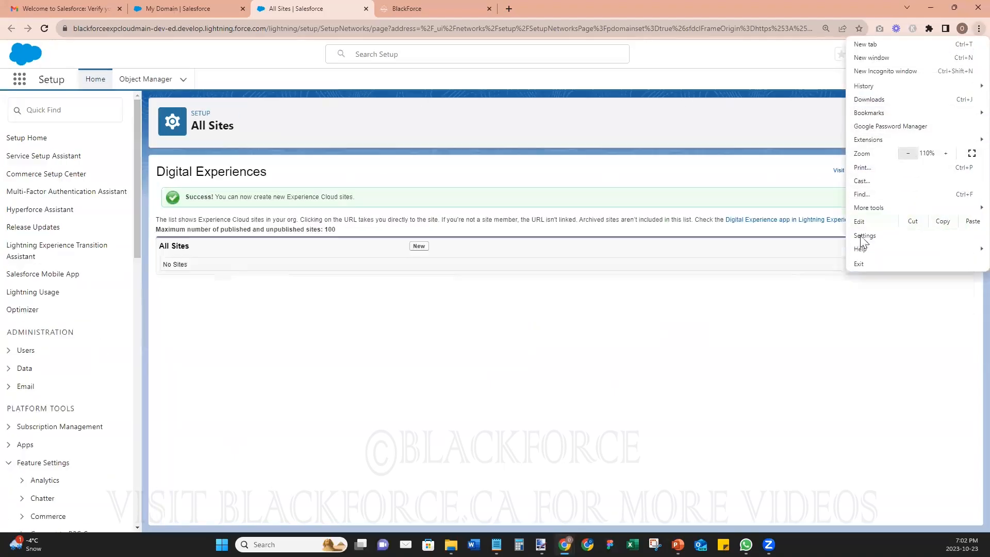
pyautogui.click(554, 385)
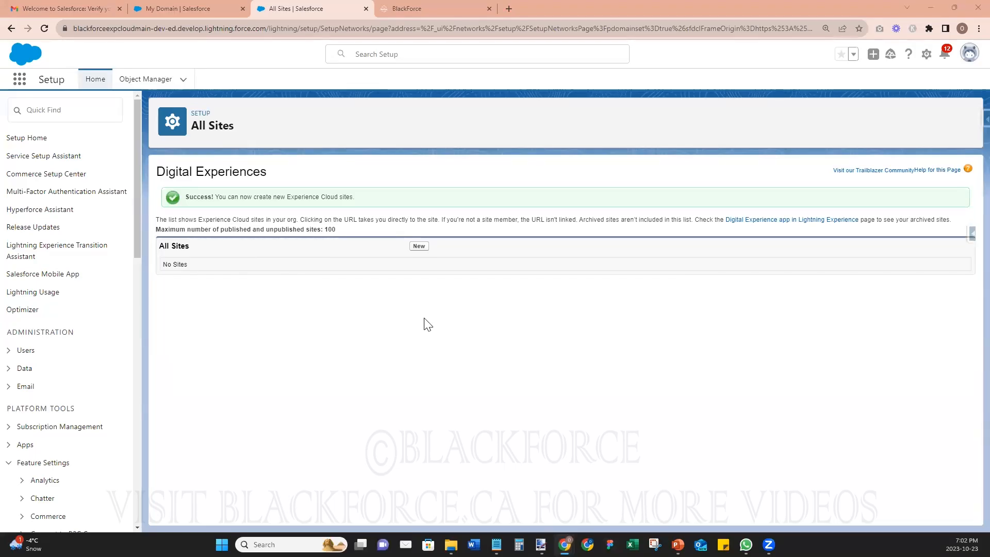
# Start a new Experience Cloud site, open the Customer Service template, and review its Features section, including Self-Service.
pyautogui.click(420, 247)
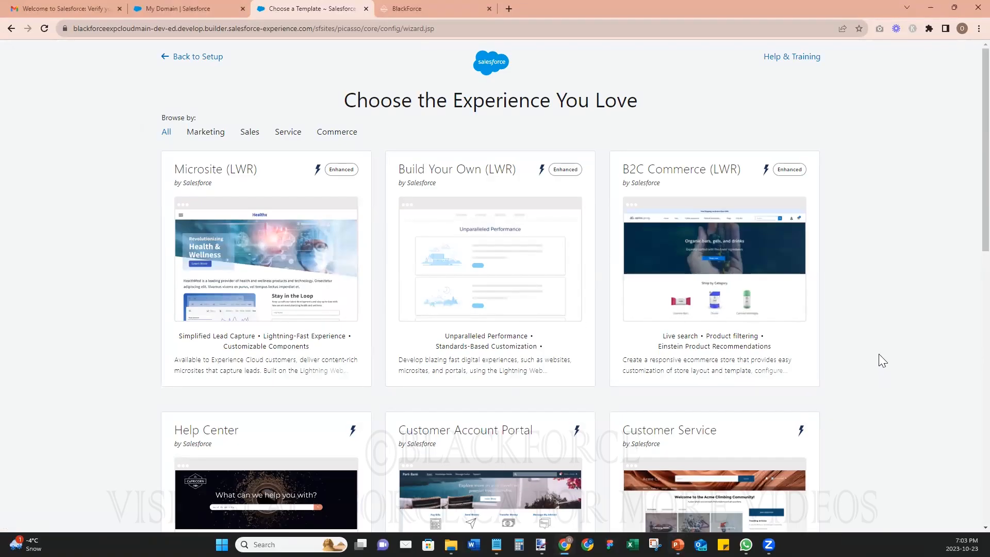
pyautogui.scroll(-5, 885, 368)
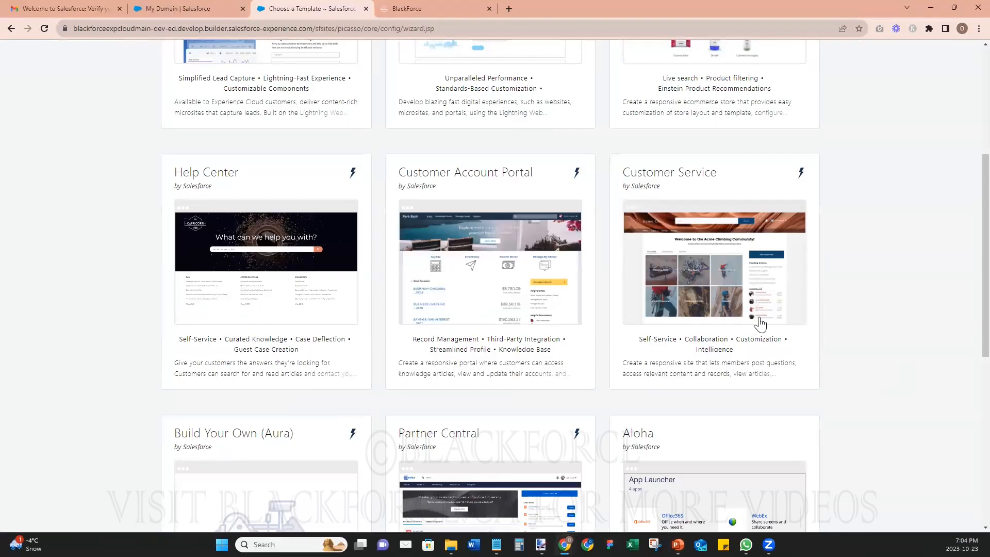
pyautogui.click(700, 178)
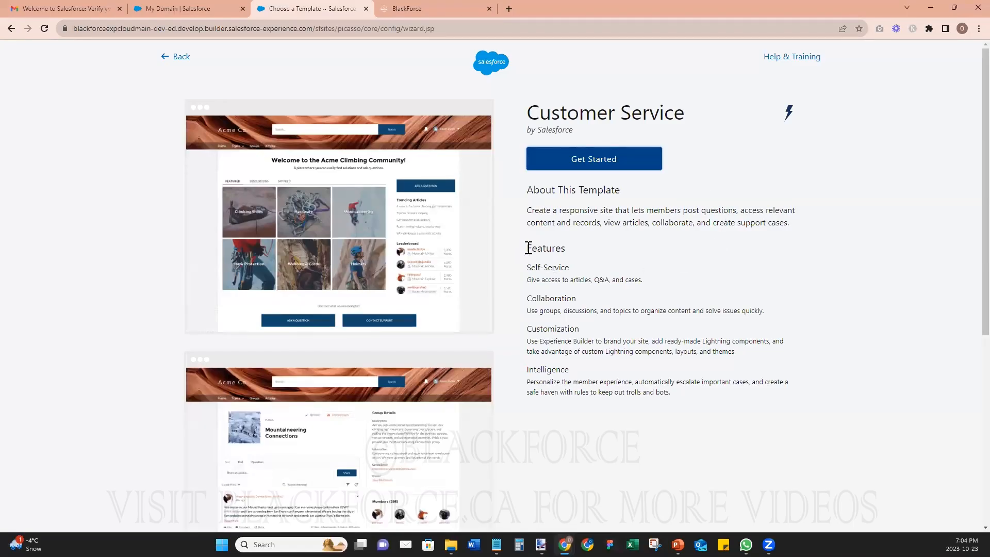
pyautogui.moveTo(525, 246); pyautogui.dragTo(577, 253)
pyautogui.click(568, 266)
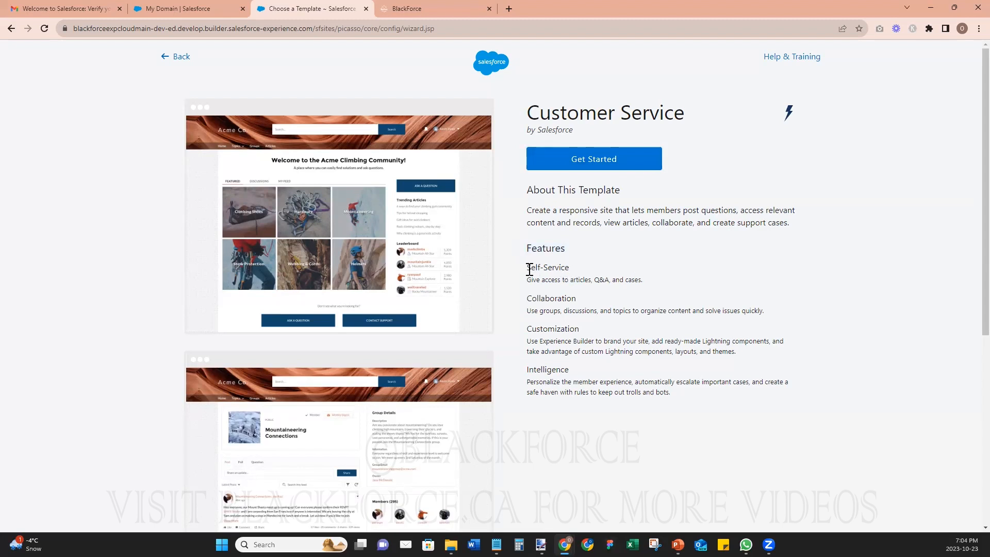
pyautogui.tripleClick(564, 267)
pyautogui.click(585, 269)
# Create the site from the Customer Service template with the name "blackforce" and the URL ending "blackforce".
pyautogui.click(583, 164)
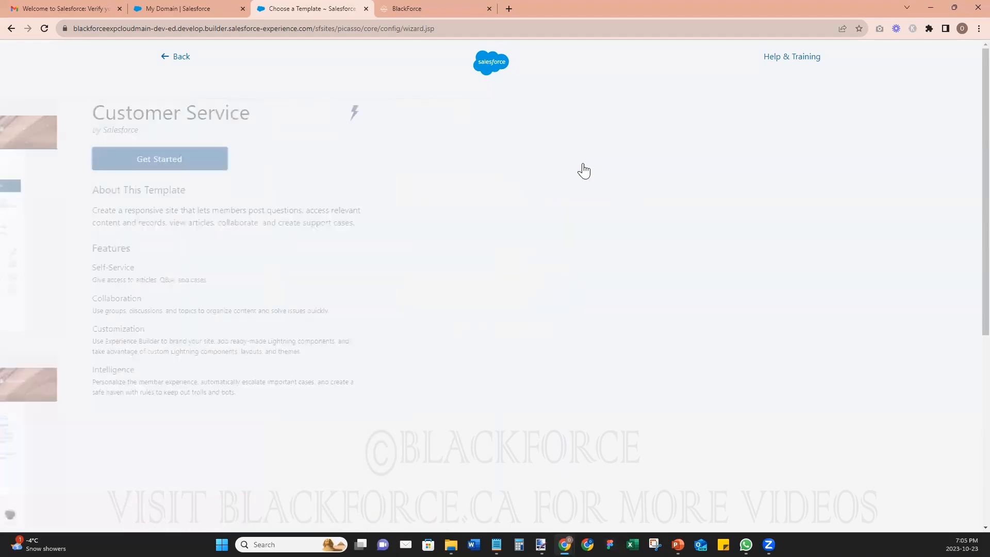
pyautogui.click(577, 175)
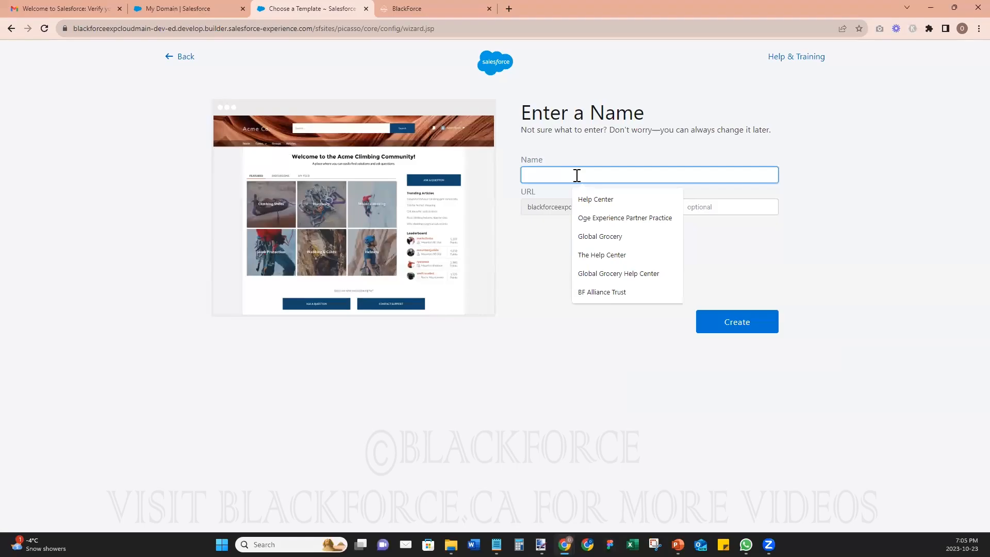
pyautogui.write('blackforce')
pyautogui.press('Tab')
pyautogui.write('bla')
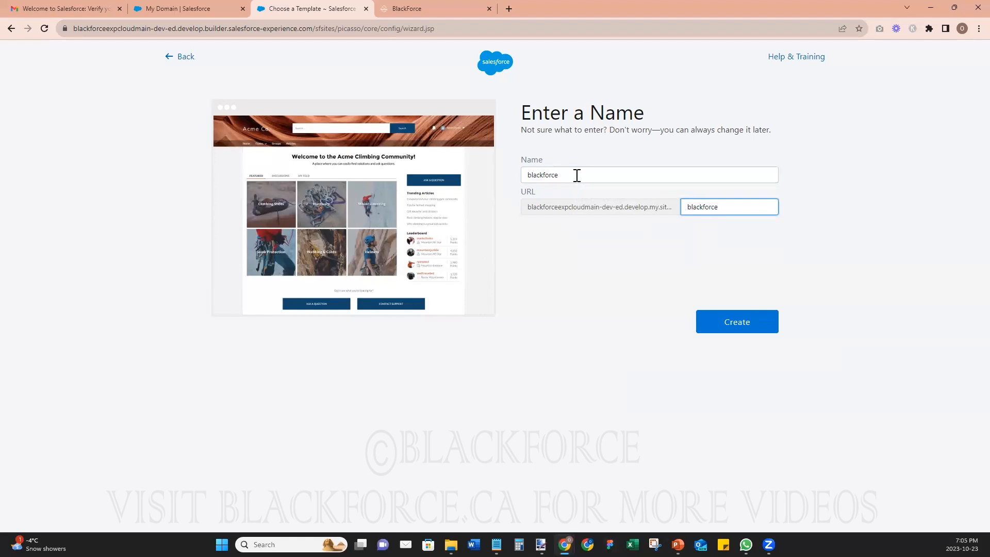
pyautogui.click(748, 328)
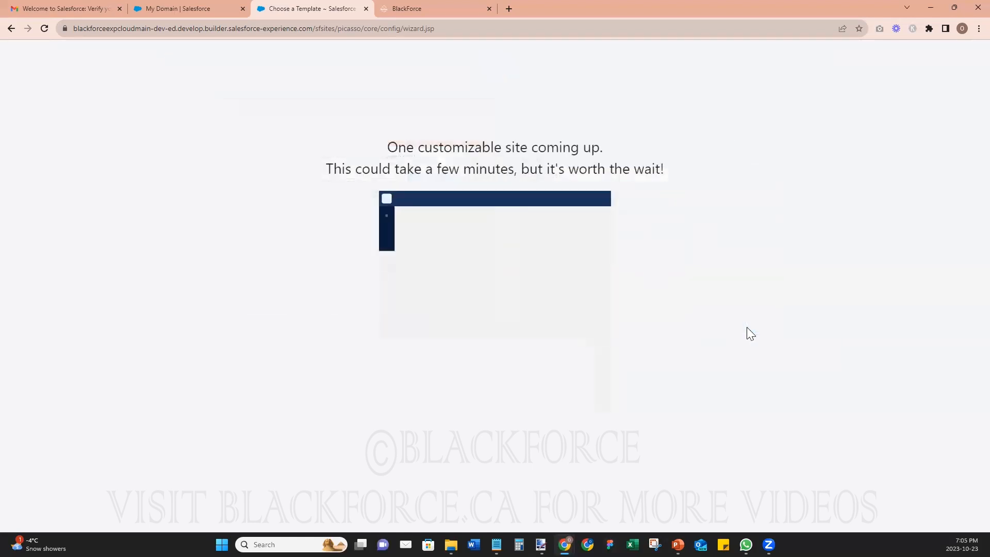
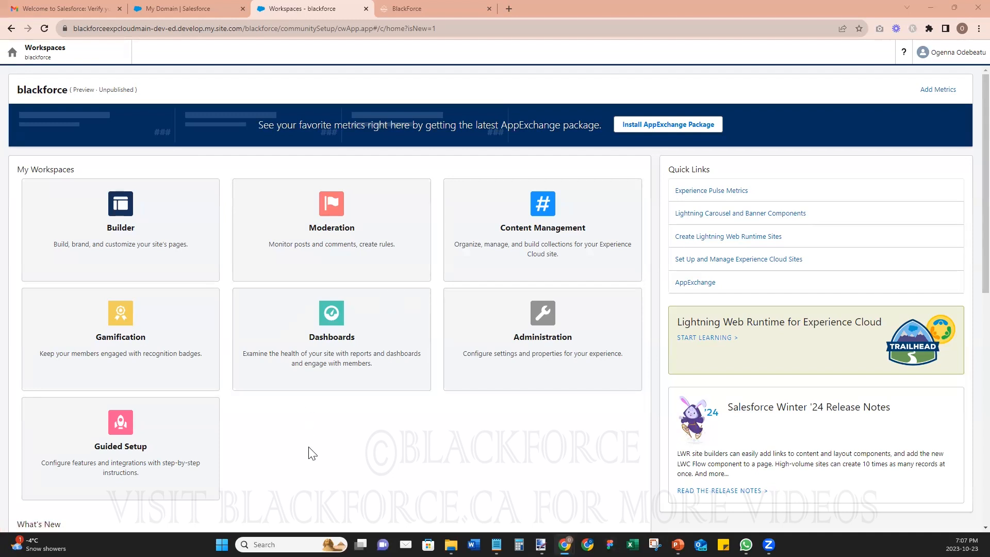
# Open the blackforce site's Builder in its own tab and enlarge the Workspaces page to 110% zoom.
pyautogui.click(165, 212)
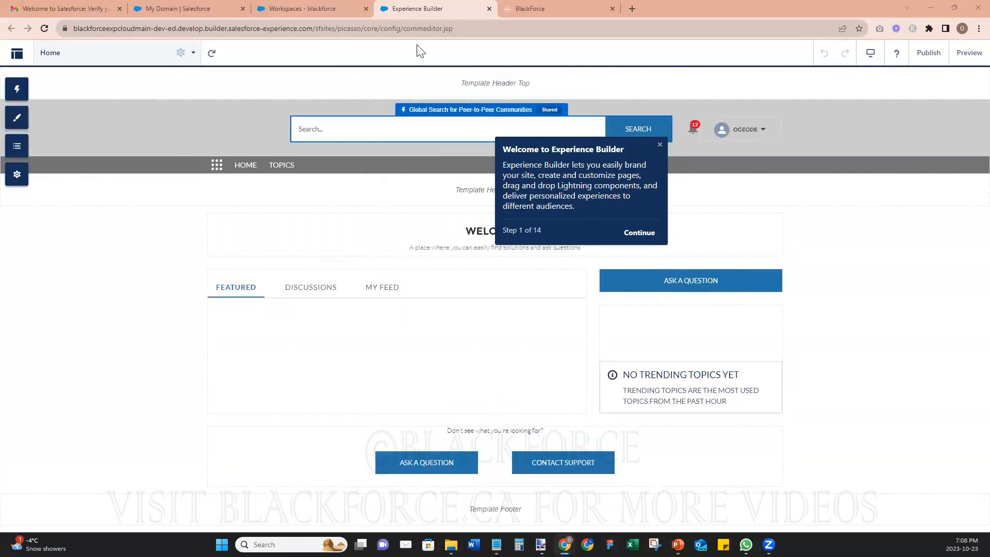
pyautogui.click(319, 12)
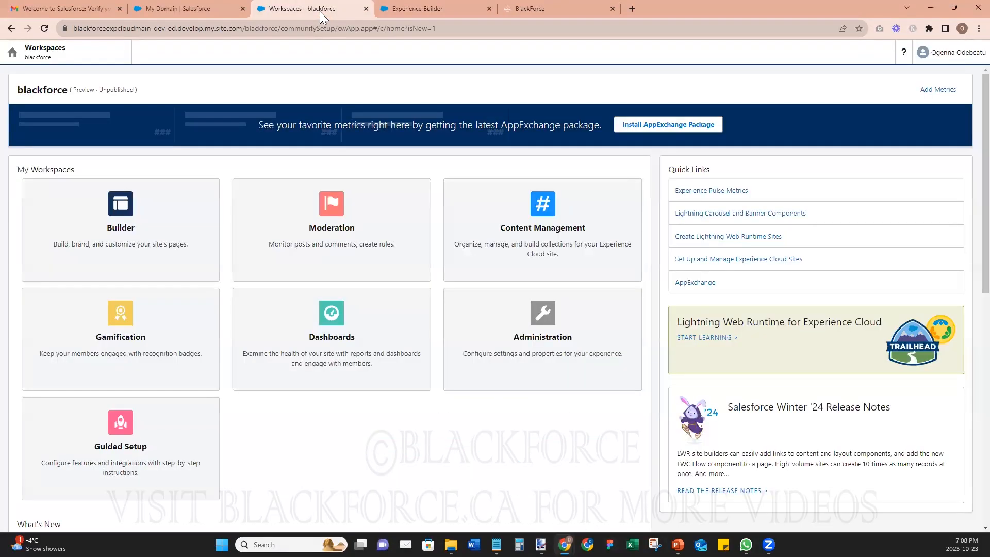
pyautogui.click(980, 28)
pyautogui.click(946, 153)
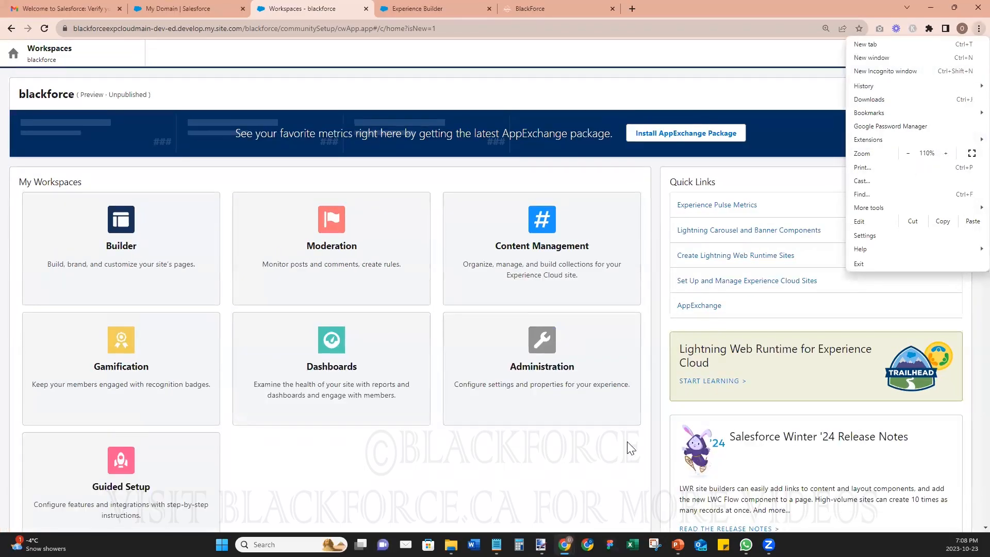
pyautogui.click(627, 441)
pyautogui.scroll(-2, 626, 442)
pyautogui.scroll(1, 536, 381)
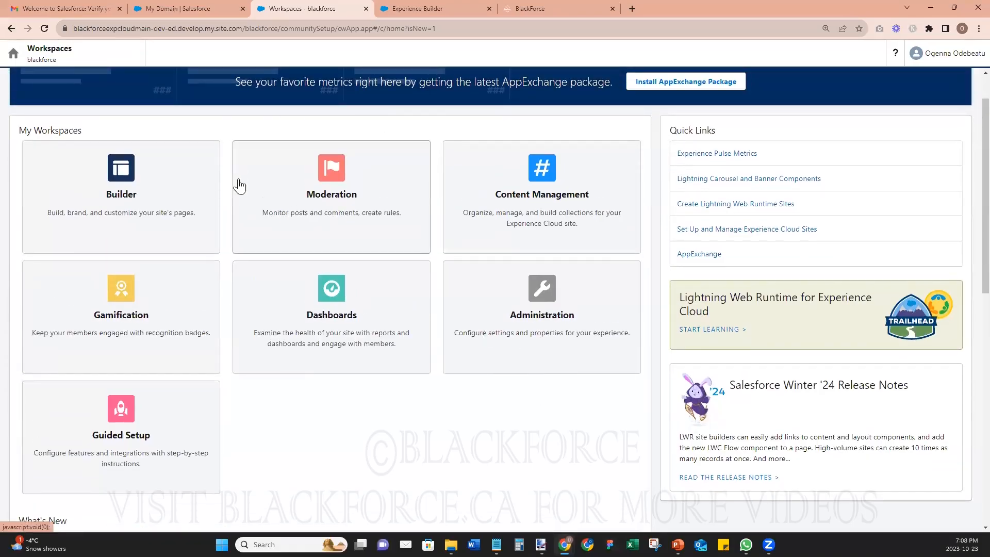
# Examine the Moderation overview and the Content Management workspace of the blackforce site, returning to Workspaces.
pyautogui.click(334, 203)
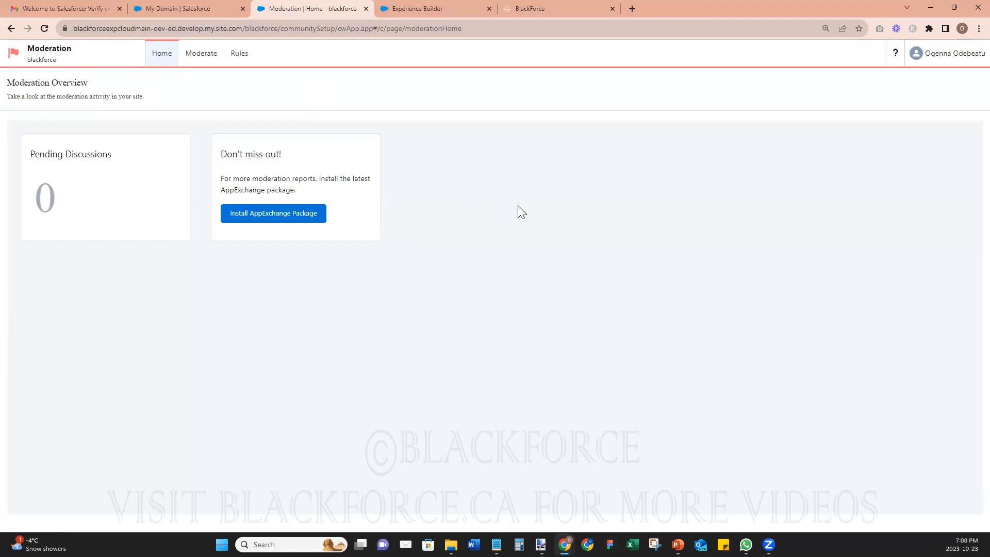
pyautogui.click(11, 28)
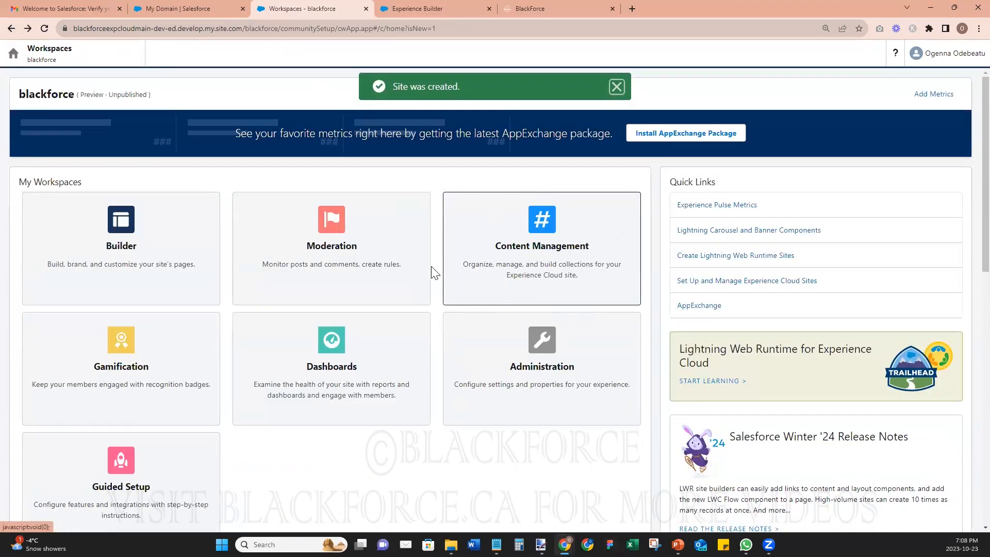
pyautogui.click(549, 270)
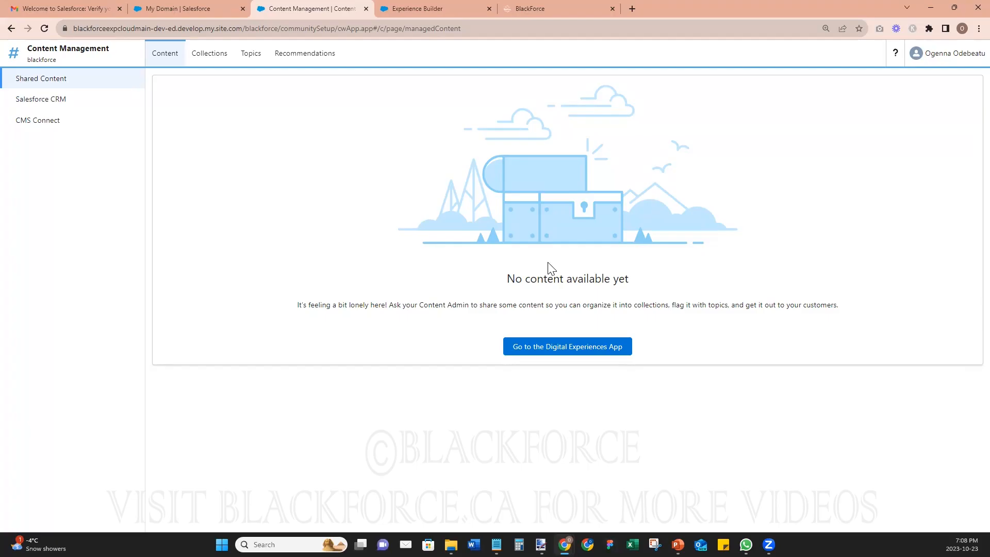
pyautogui.click(11, 30)
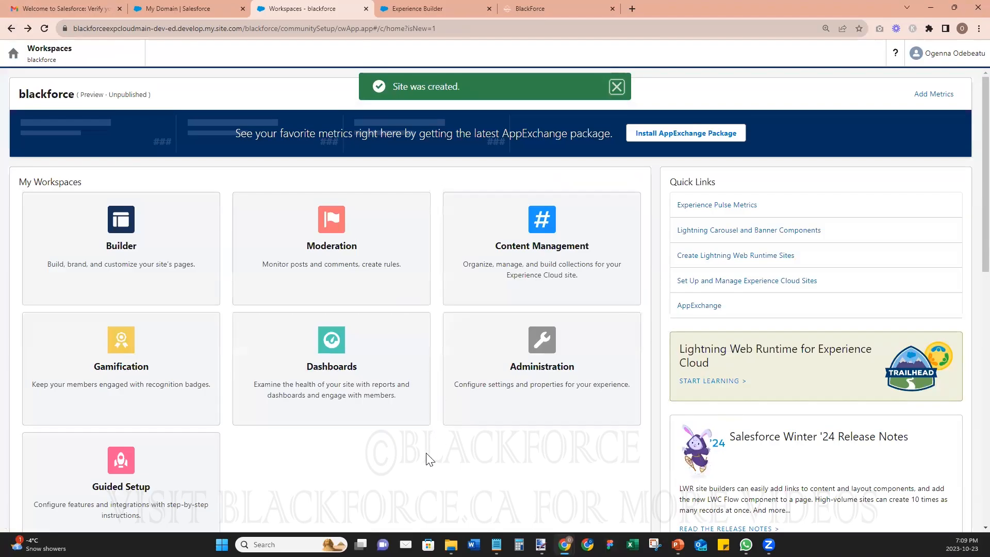
# Examine the Gamification settings and the Dashboards home page of the site, returning to Workspaces after each.
pyautogui.scroll(-2, 426, 459)
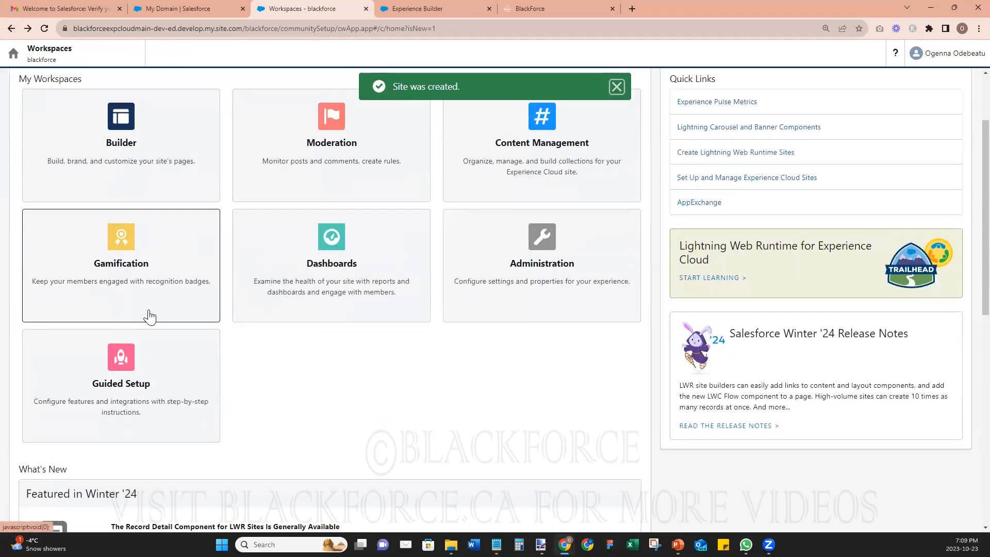
pyautogui.click(121, 272)
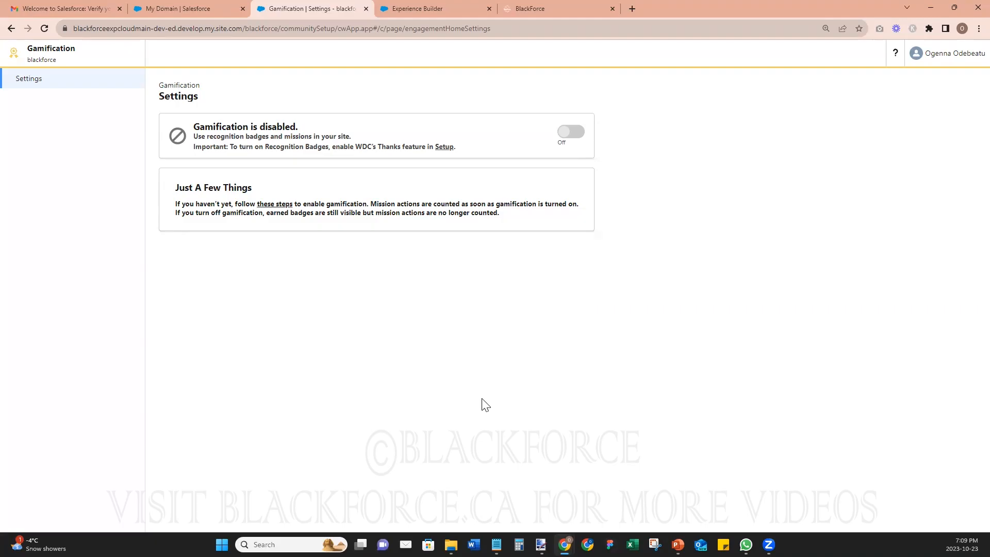
pyautogui.click(13, 28)
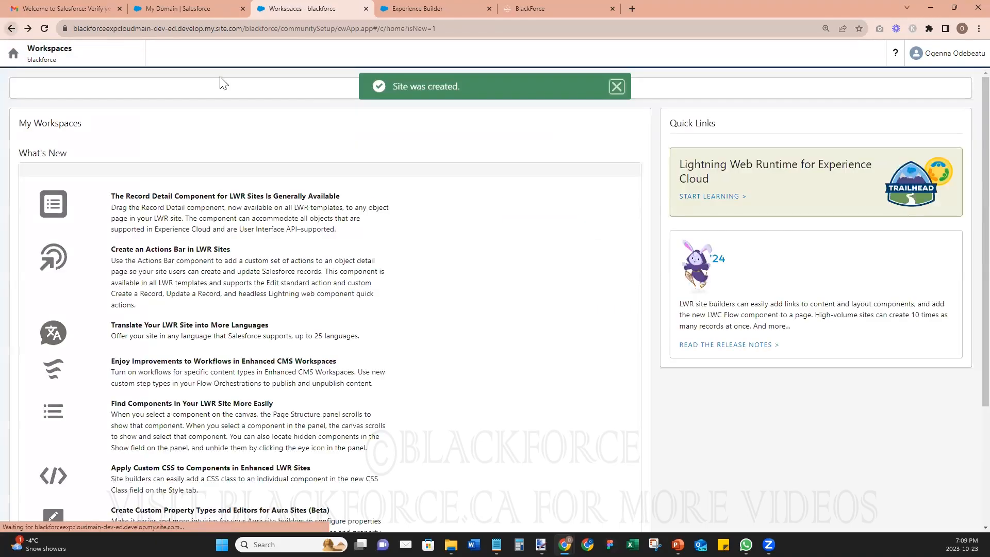
pyautogui.scroll(-1, 371, 453)
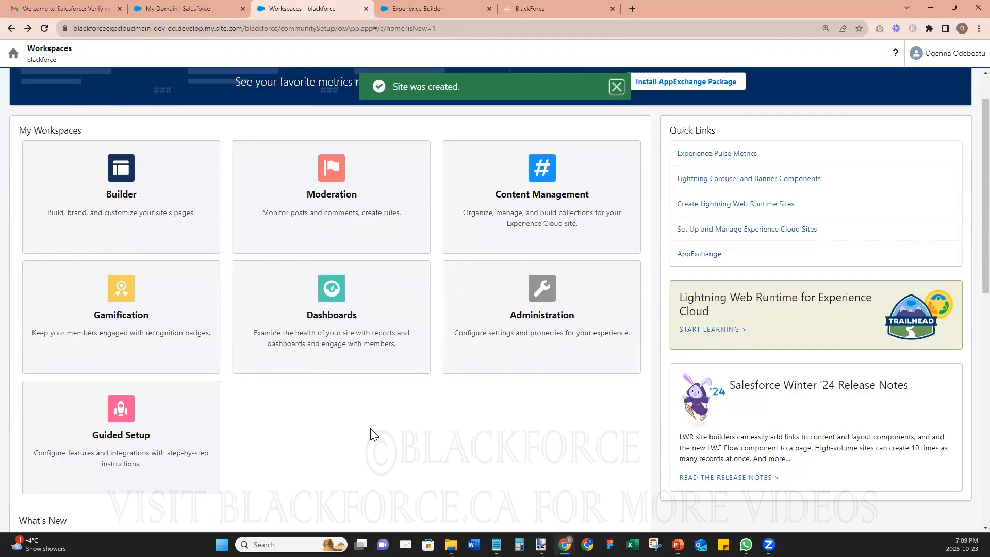
pyautogui.click(338, 324)
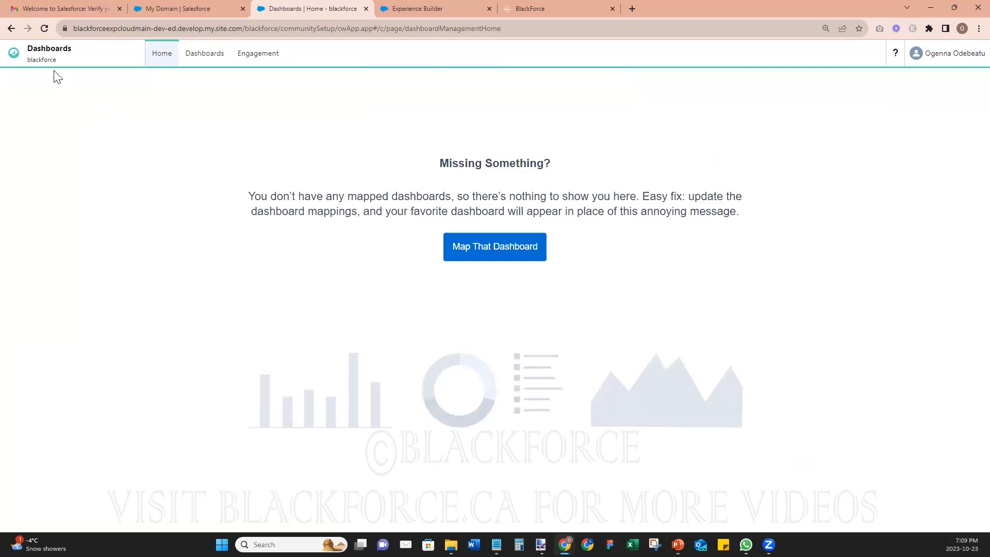
pyautogui.click(11, 28)
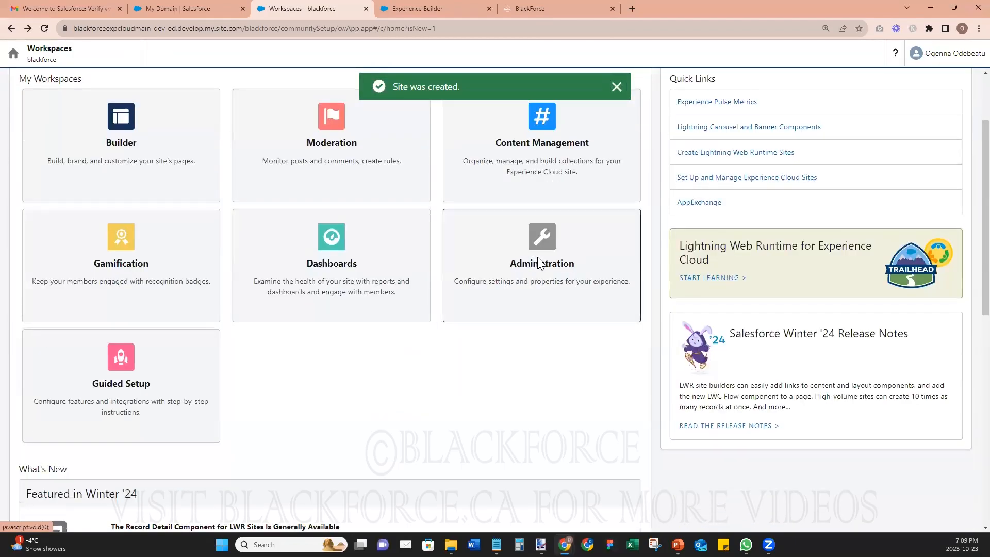
# Open the site's Administration workspace and review its Settings and its Preferences, from General options down to Files.
pyautogui.click(537, 263)
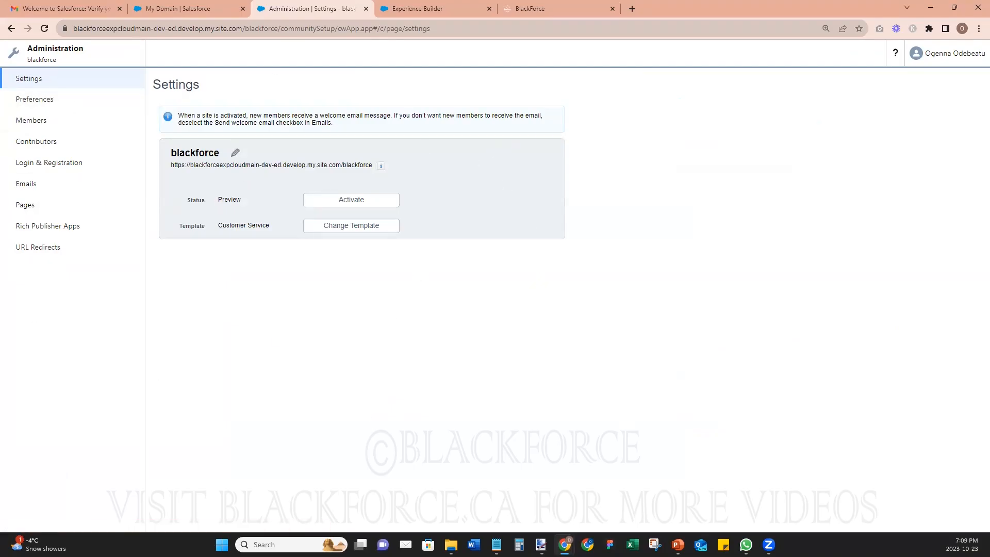
pyautogui.moveTo(678, 545)
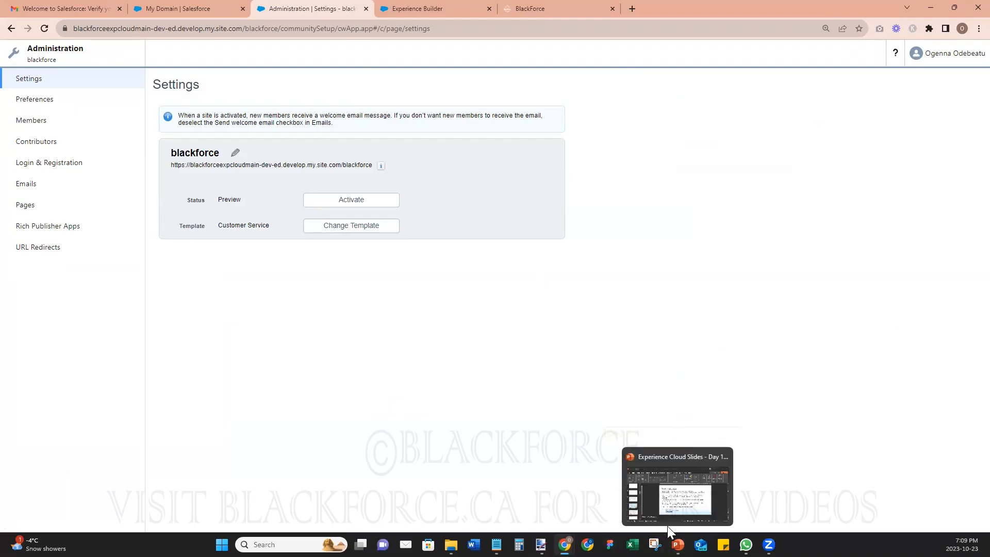
pyautogui.click(45, 100)
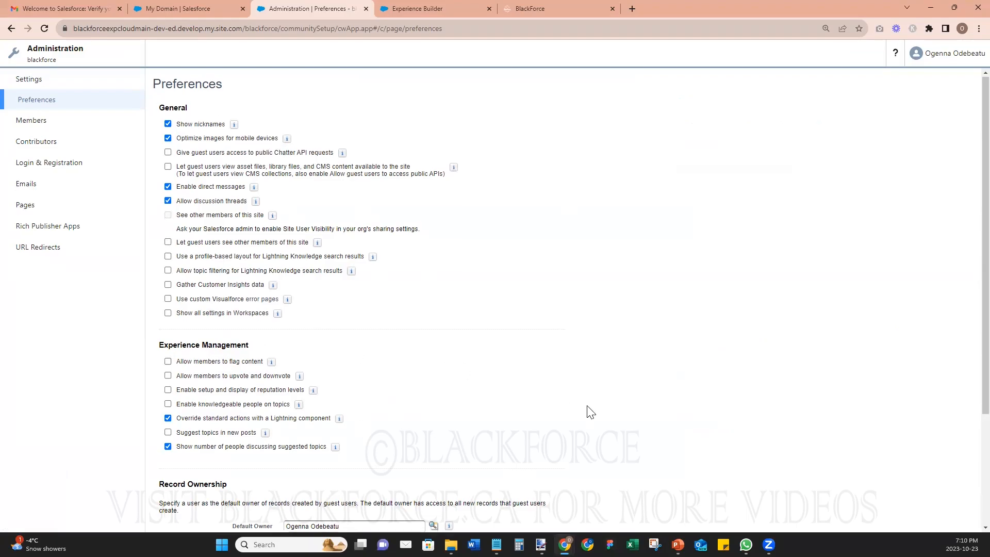
pyautogui.scroll(-3, 588, 411)
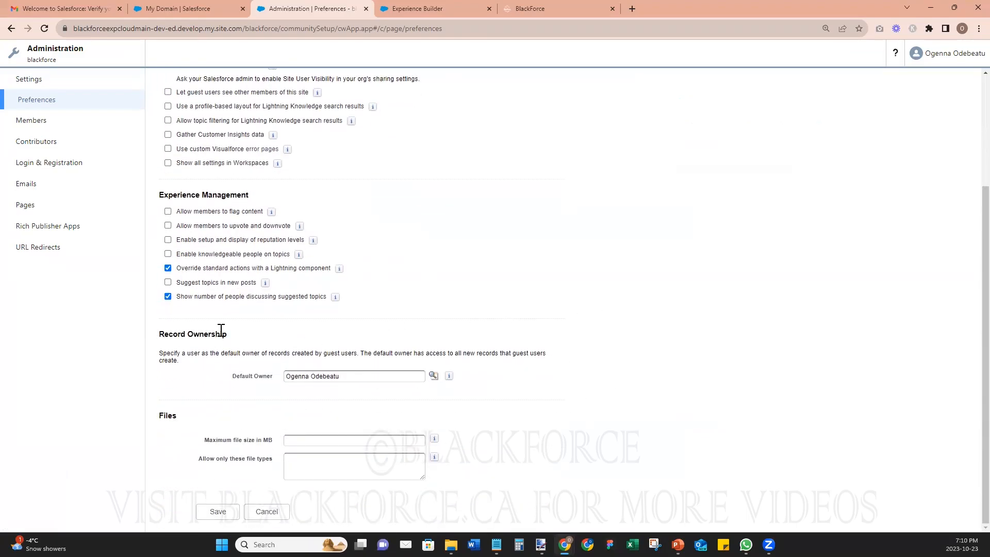
pyautogui.scroll(3, 651, 379)
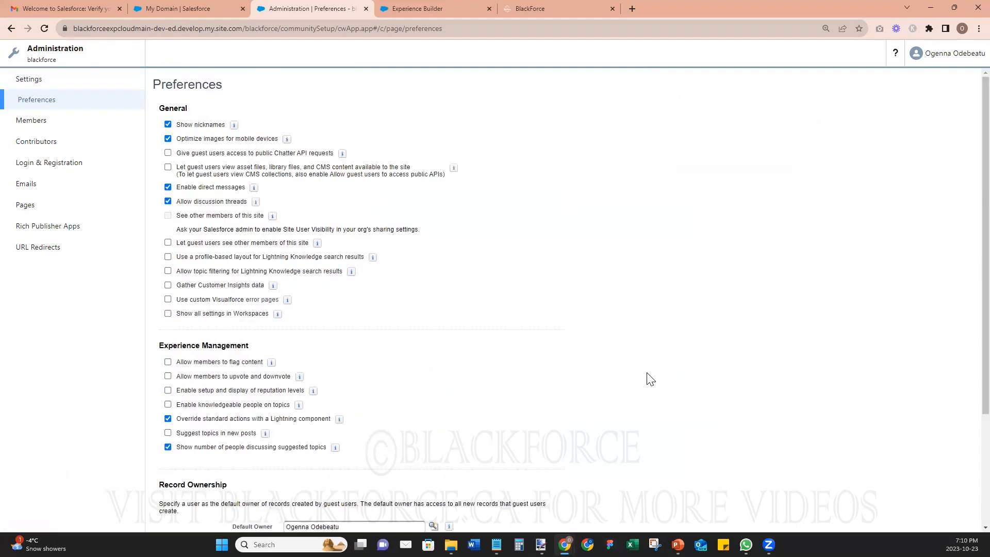
# Review the site's member profiles and permission sets, and its Contributors page.
pyautogui.click(31, 125)
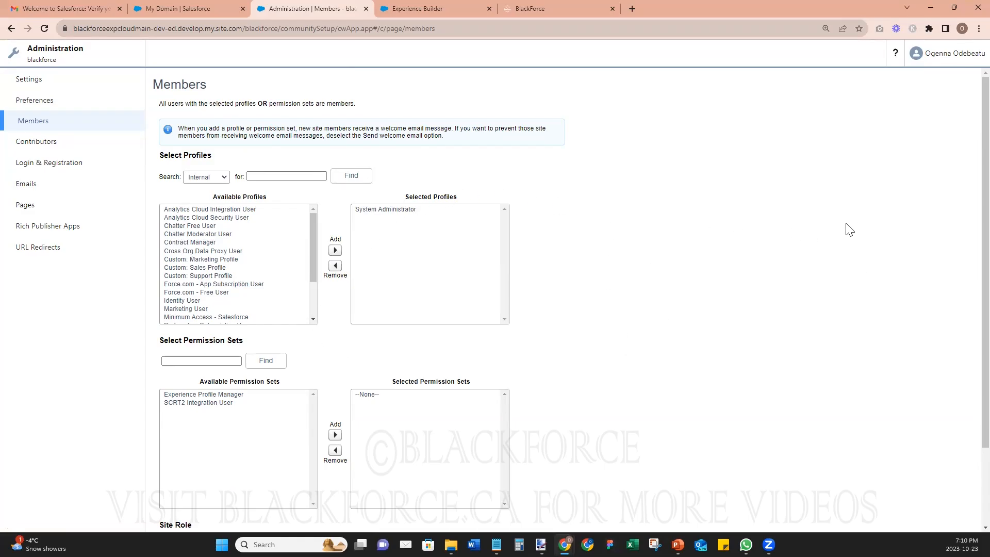
pyautogui.click(34, 148)
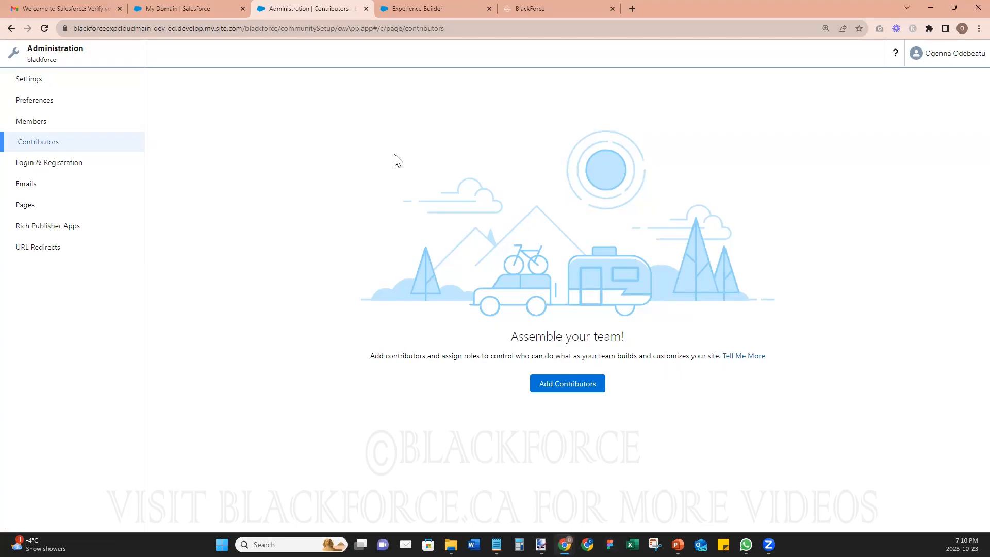
# Review the Login & Registration options, from branding and login page setup through self-registration and headless identity settings.
pyautogui.click(57, 163)
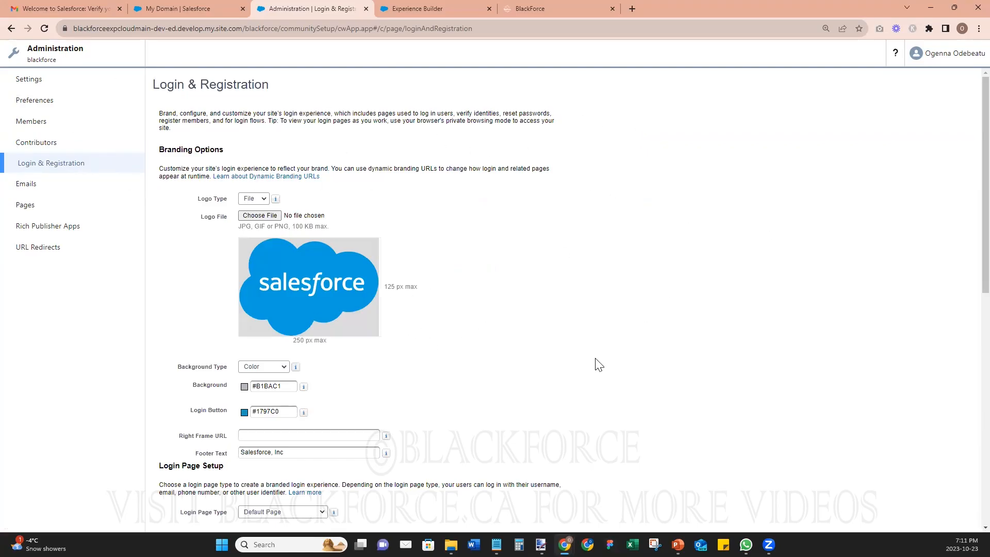
pyautogui.scroll(-1, 771, 373)
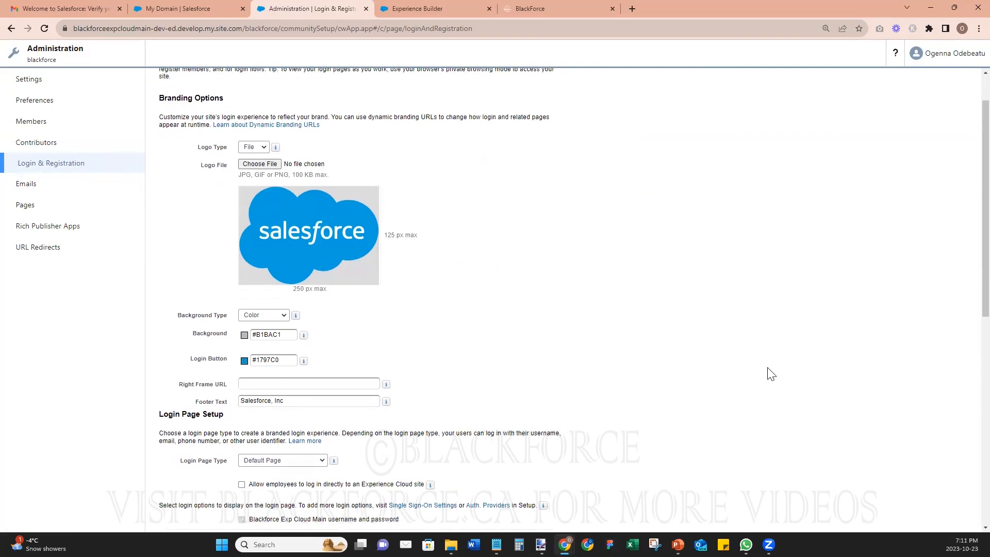
pyautogui.scroll(-4, 771, 373)
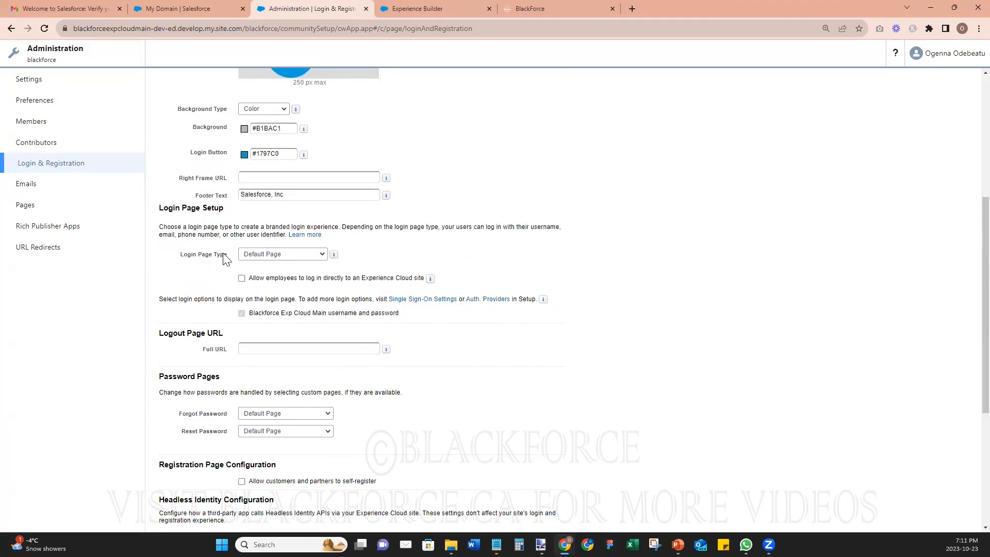
pyautogui.scroll(-2, 573, 409)
pyautogui.scroll(-2, 574, 409)
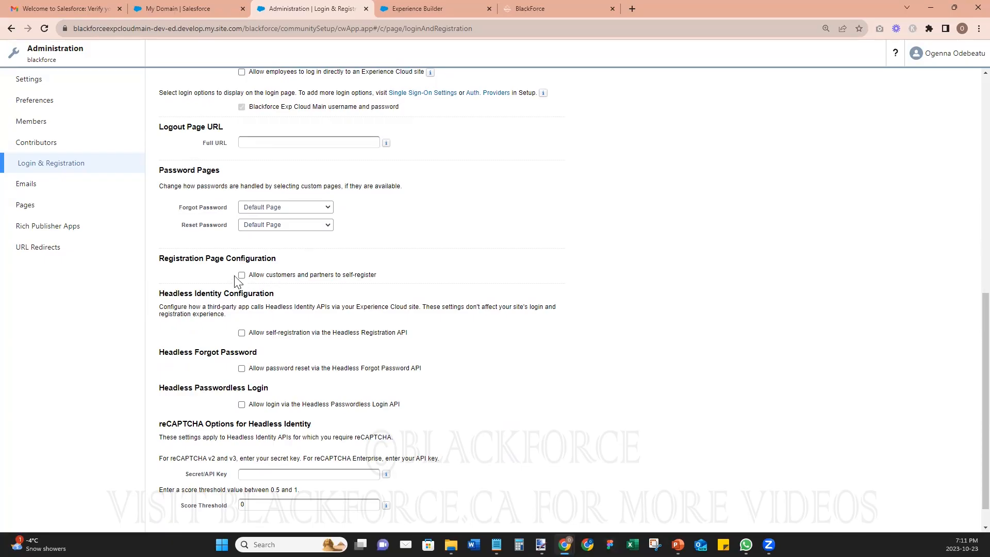
pyautogui.scroll(-1, 759, 384)
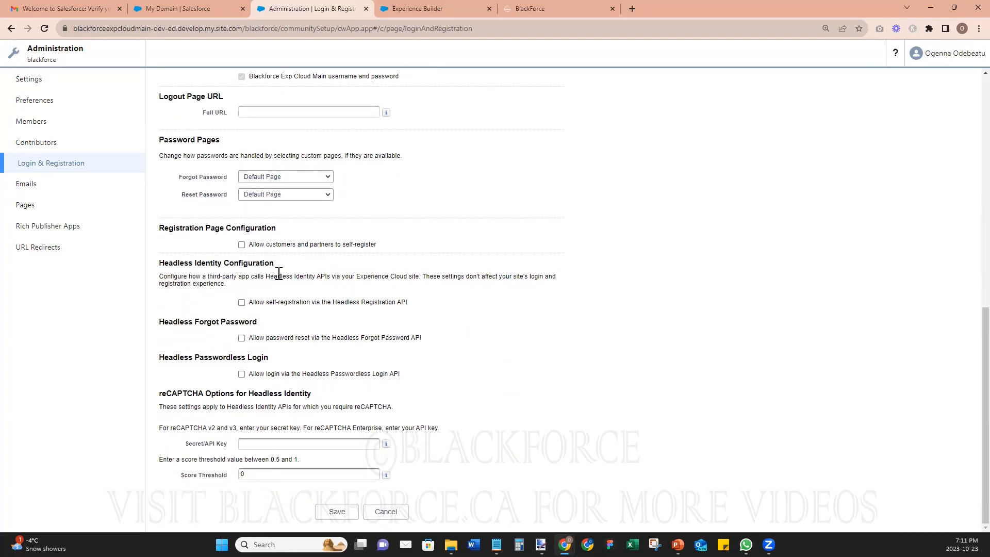
pyautogui.scroll(2, 671, 400)
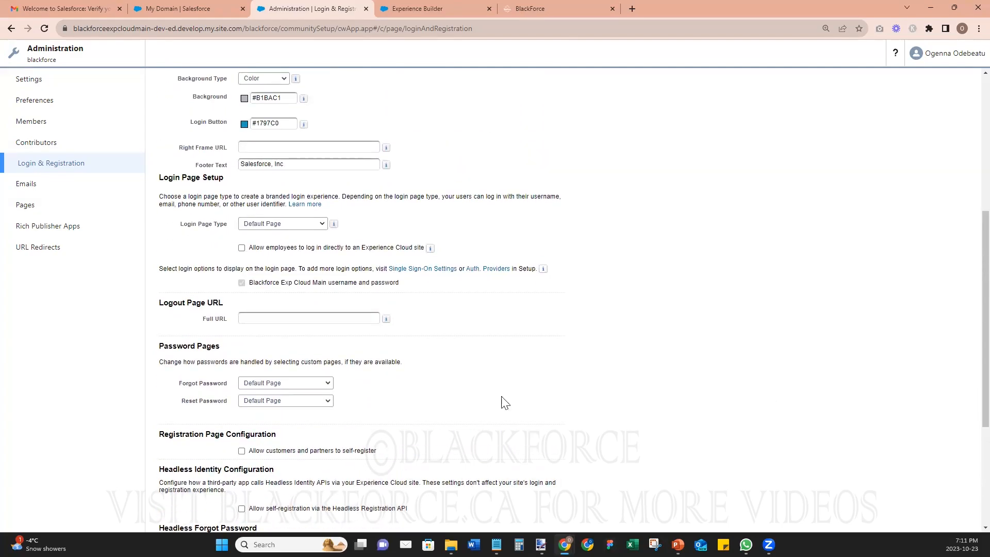
# Review the site's email configuration, including the sender, Chatter email branding and email templates.
pyautogui.click(31, 192)
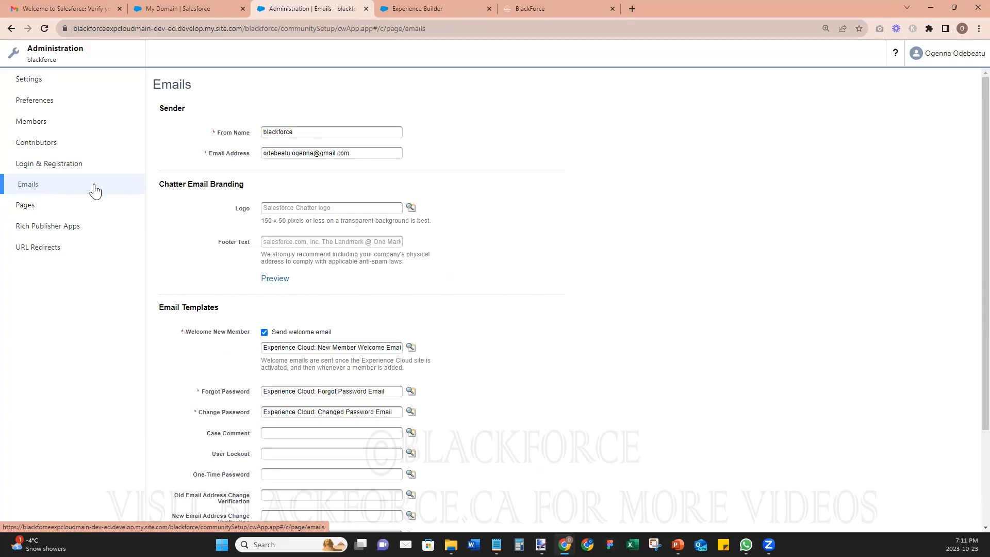
pyautogui.scroll(-1, 533, 367)
pyautogui.scroll(-1, 533, 367)
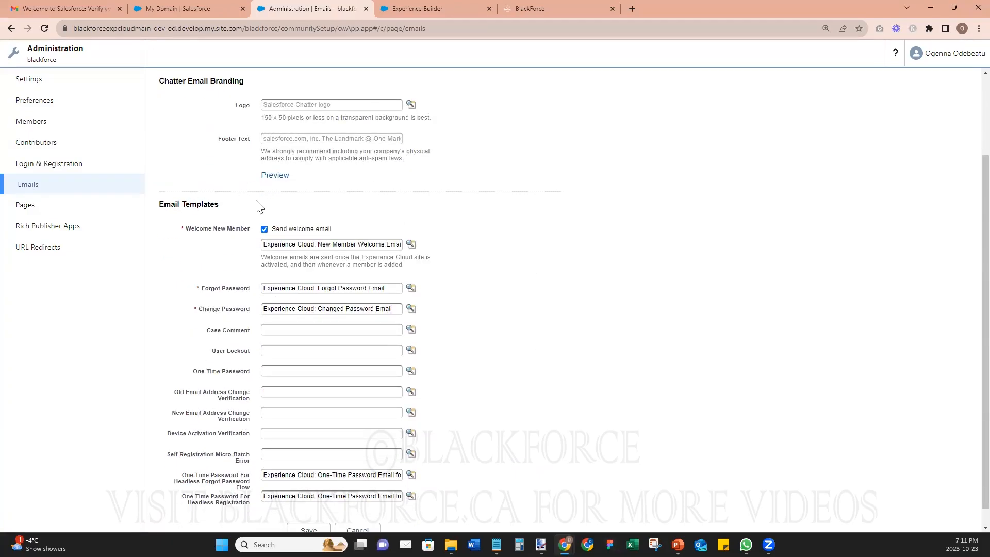
pyautogui.scroll(-1, 613, 277)
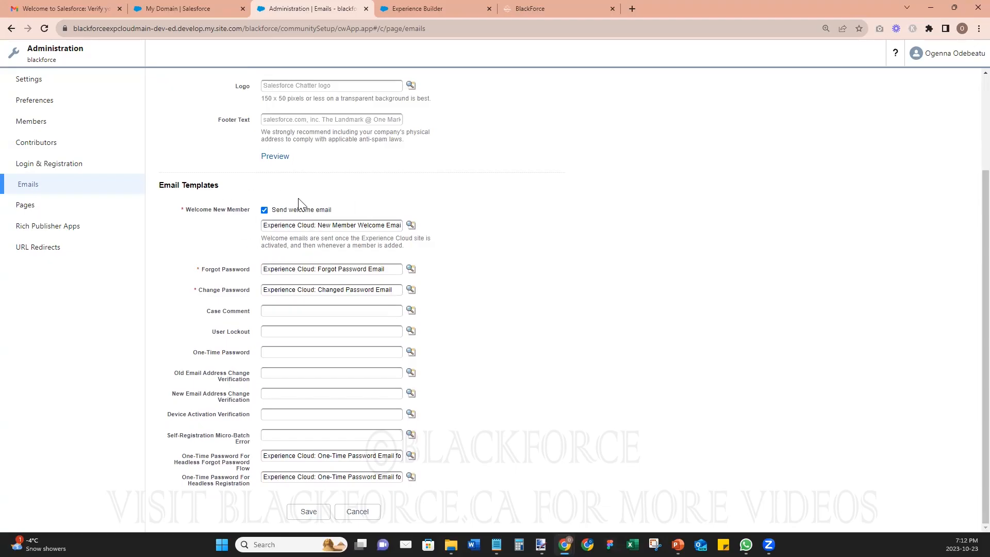
# Revisit the site's Settings and Emails pages, and look through the templates available for the Welcome New Member email without choosing another.
pyautogui.click(31, 82)
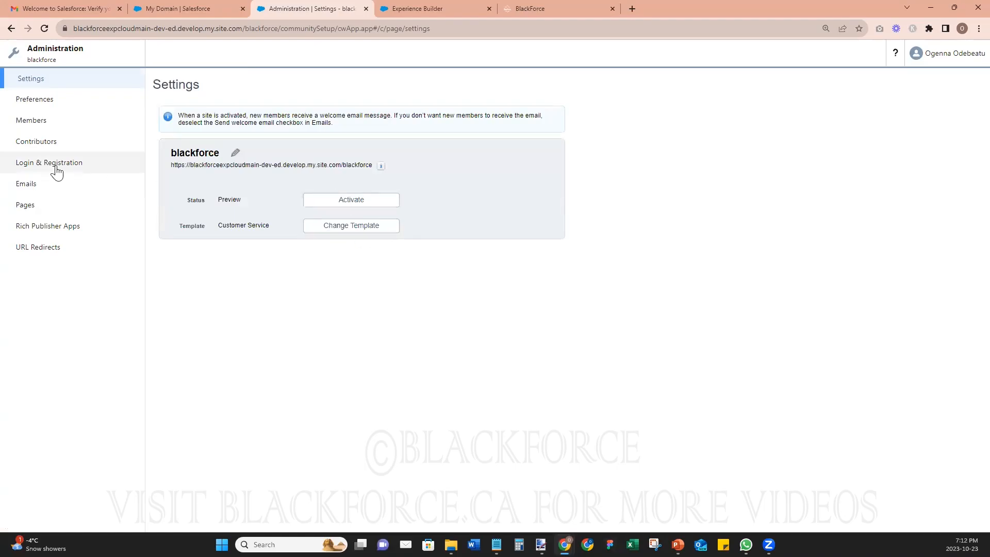
pyautogui.click(69, 189)
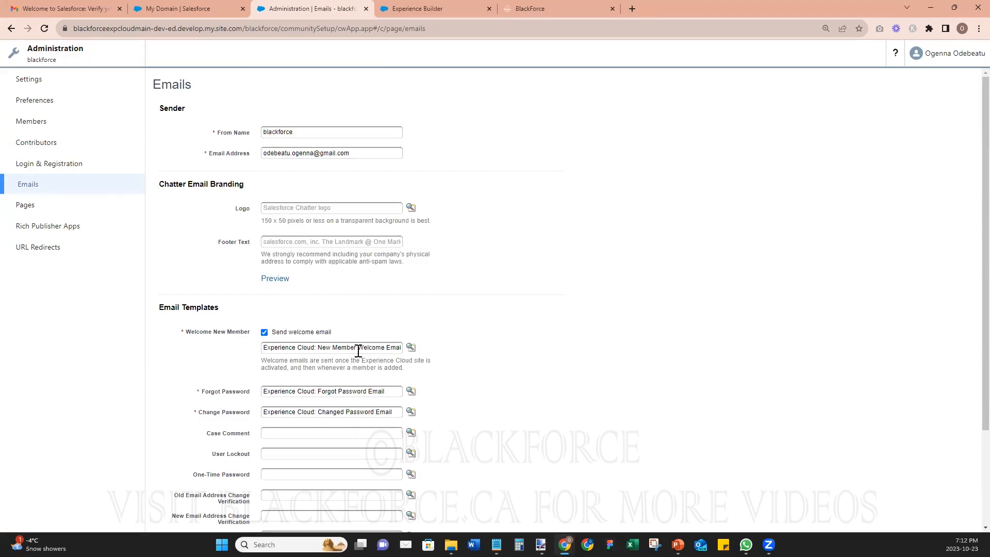
pyautogui.scroll(-3, 511, 356)
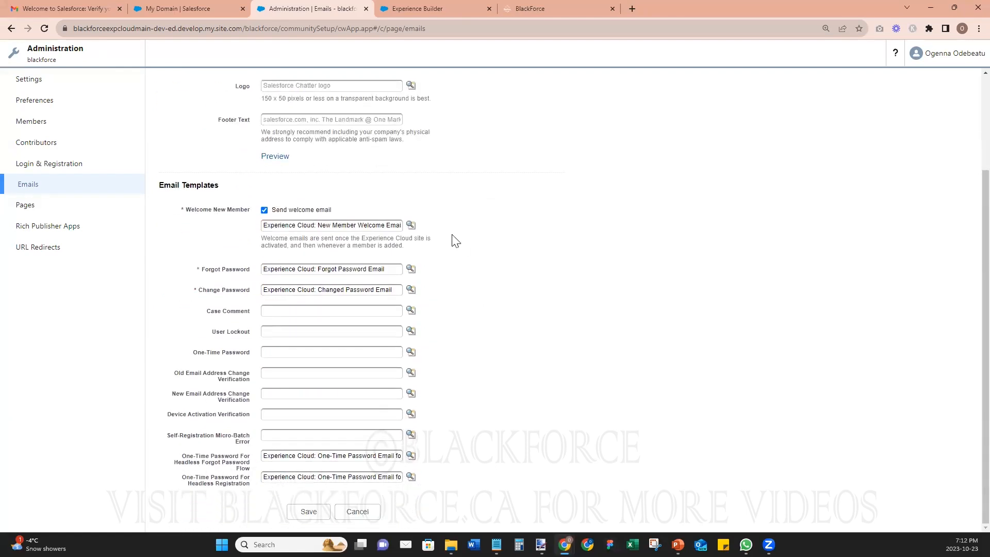
pyautogui.click(410, 226)
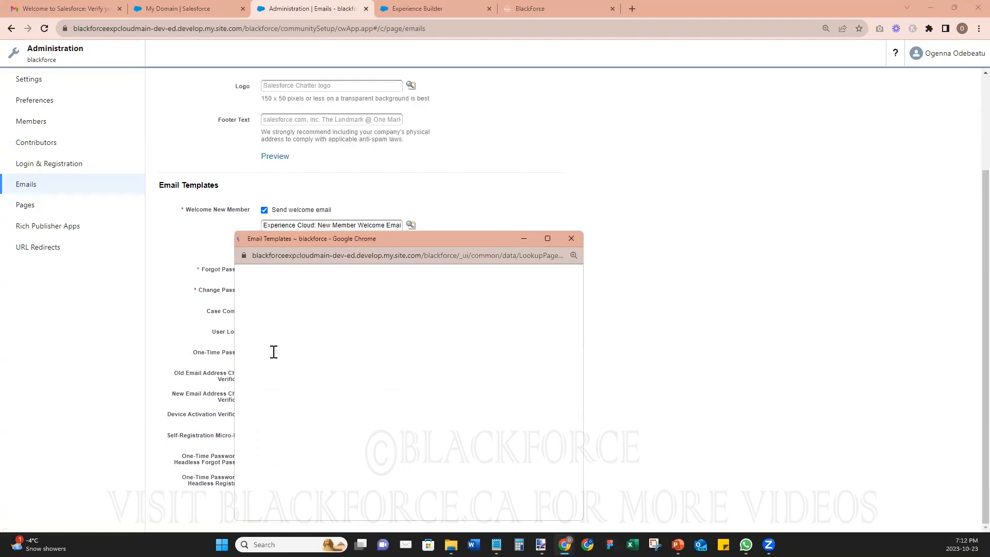
pyautogui.scroll(-10, 335, 471)
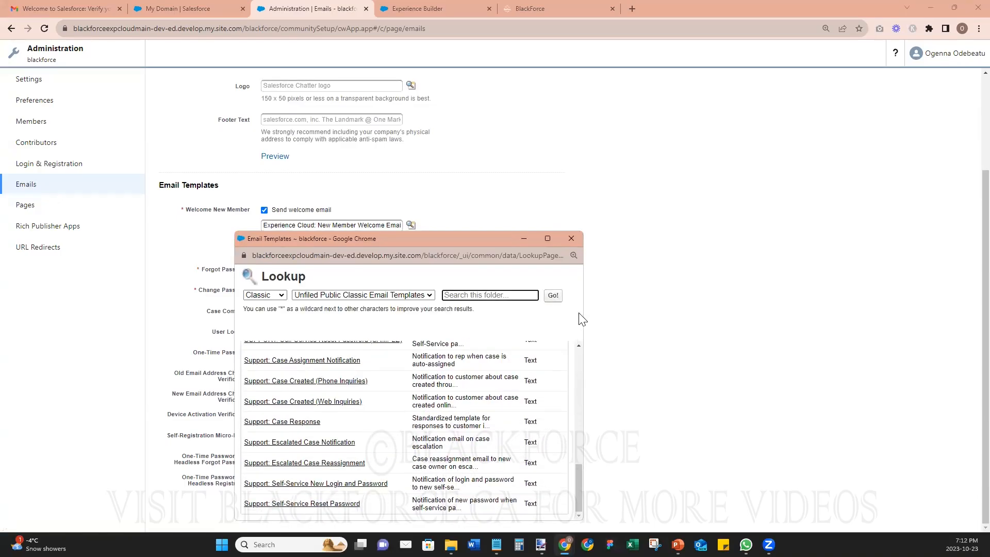
pyautogui.click(571, 239)
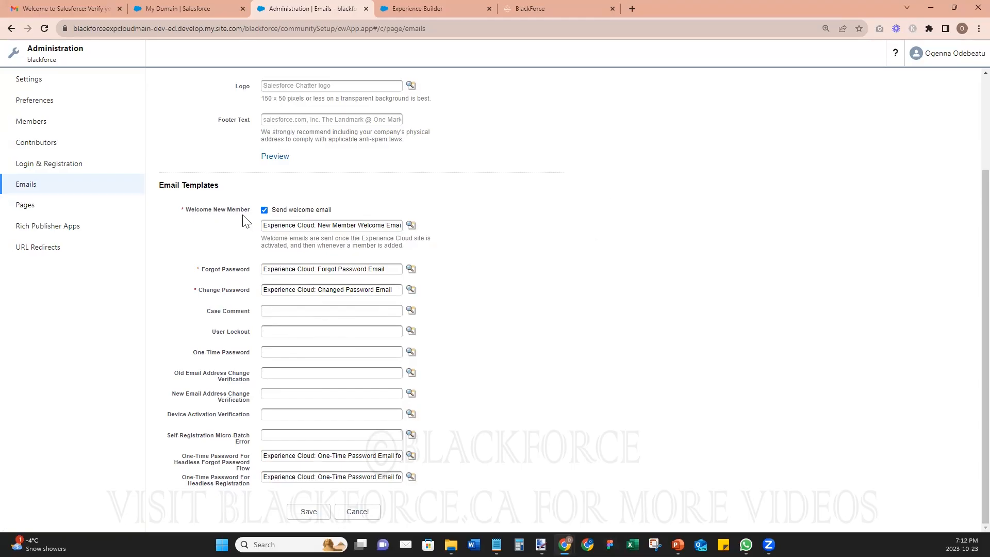
# Review the remaining Administration pages: Pages with its Home Page options, Rich Publisher Apps, and URL Redirects.
pyautogui.click(22, 207)
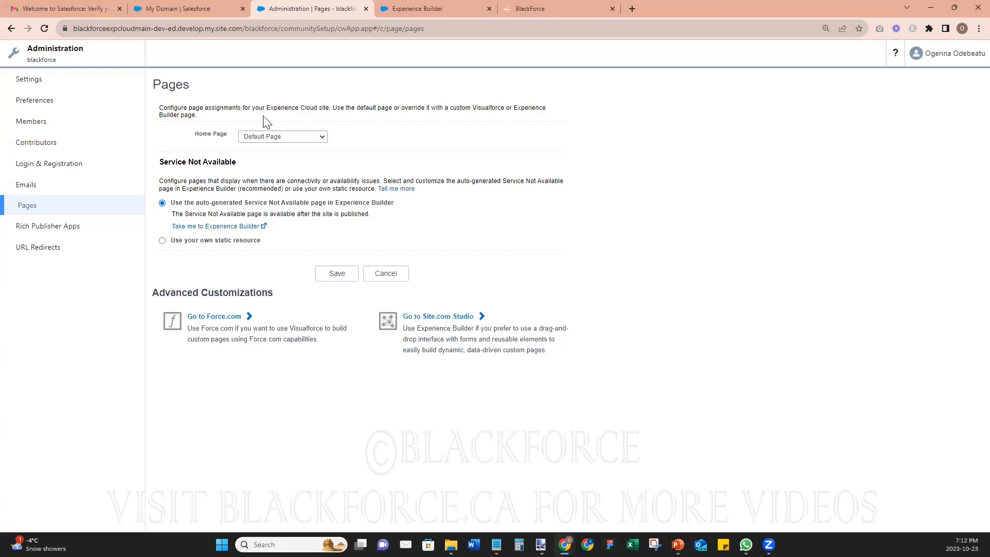
pyautogui.click(324, 136)
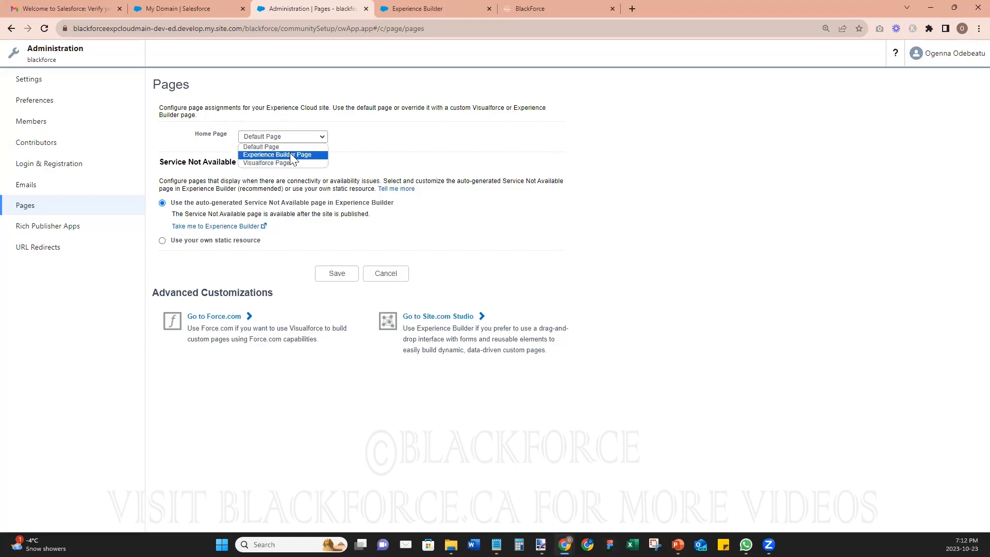
pyautogui.click(409, 160)
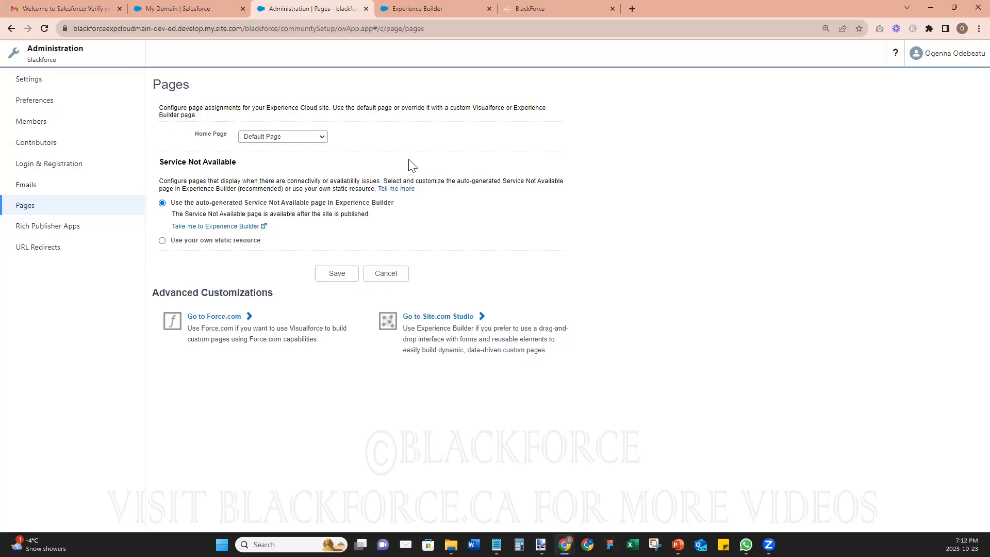
pyautogui.click(28, 227)
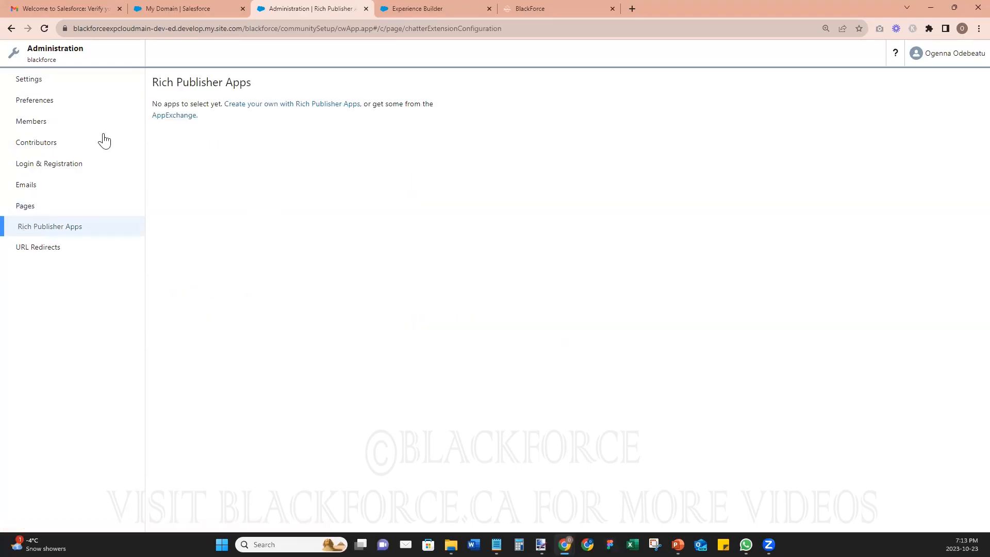
pyautogui.click(39, 255)
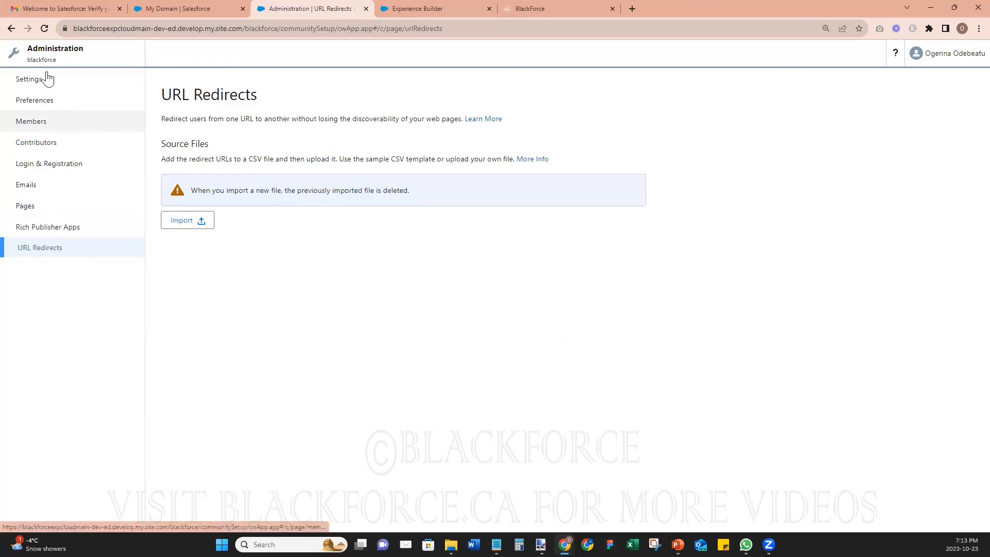
# Return from Administration to the blackforce site's Workspaces home page.
pyautogui.rightClick(13, 29)
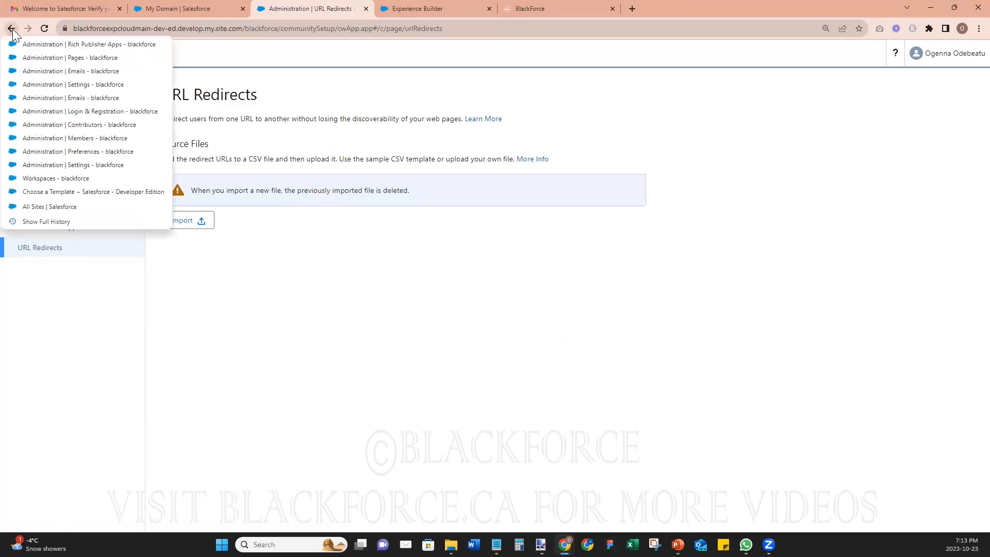
pyautogui.click(12, 29)
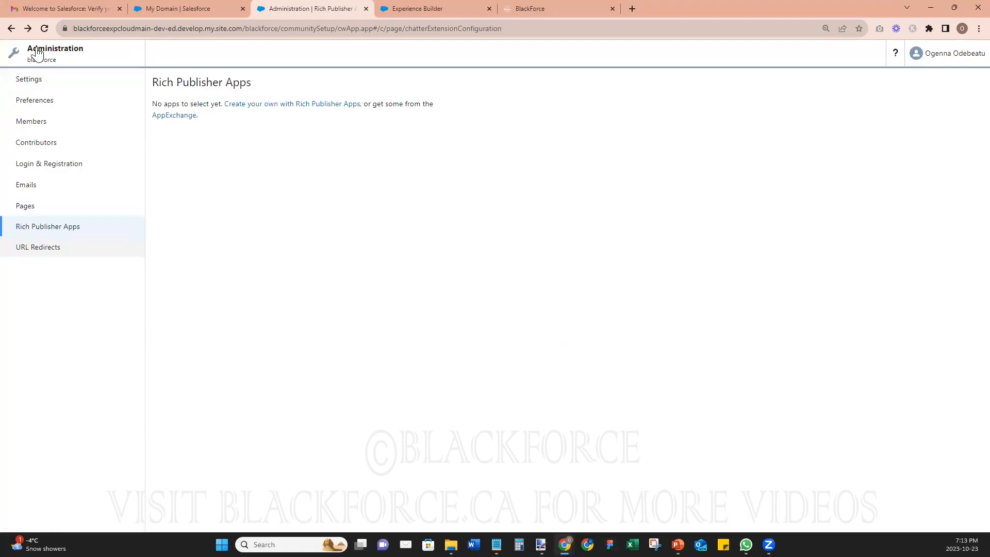
pyautogui.rightClick(11, 28)
pyautogui.click(65, 166)
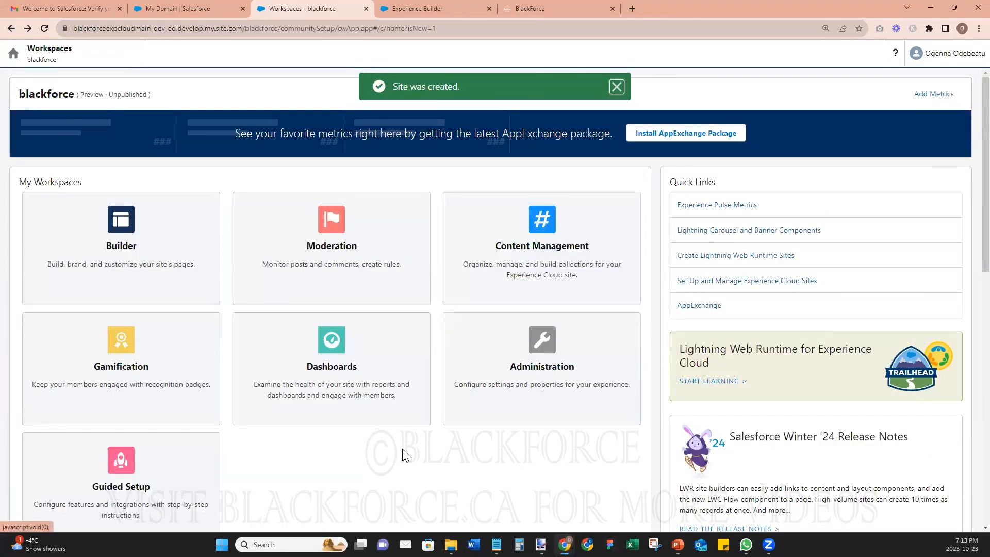
# Open the Guided Setup workspace, look over its guided feature setups, and return to the Workspaces home page.
pyautogui.scroll(-2, 404, 457)
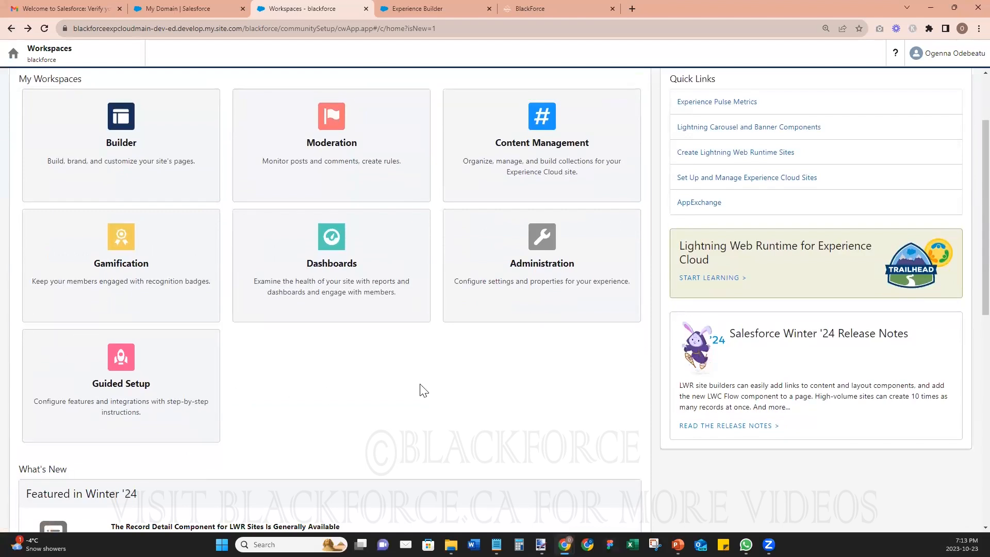
pyautogui.click(129, 393)
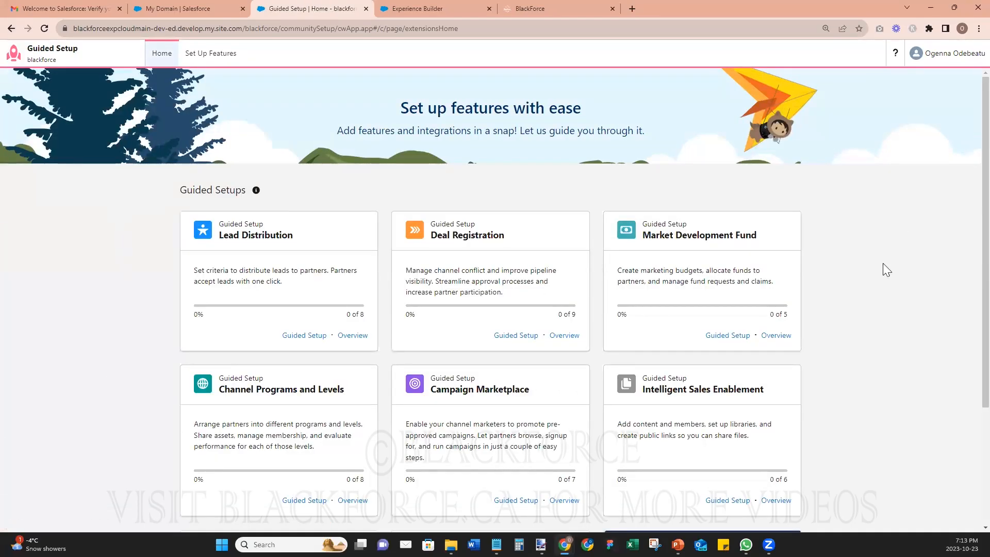
pyautogui.scroll(-3, 871, 444)
pyautogui.scroll(3, 871, 444)
pyautogui.click(11, 29)
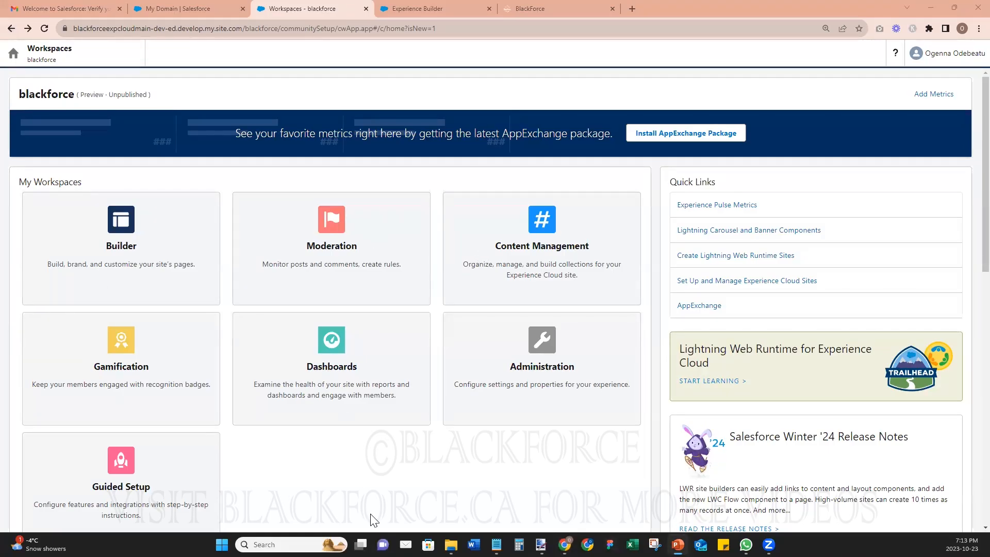
pyautogui.scroll(-2, 382, 375)
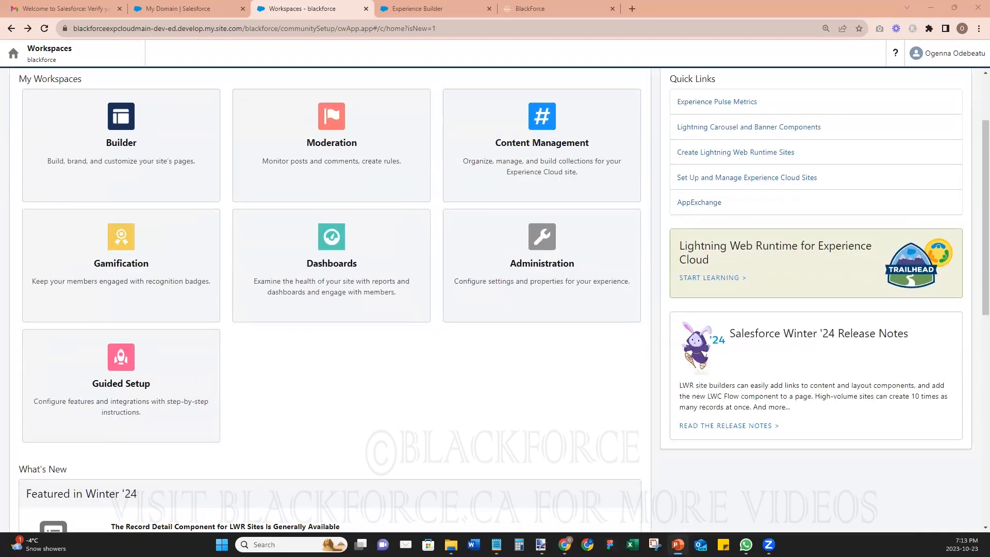
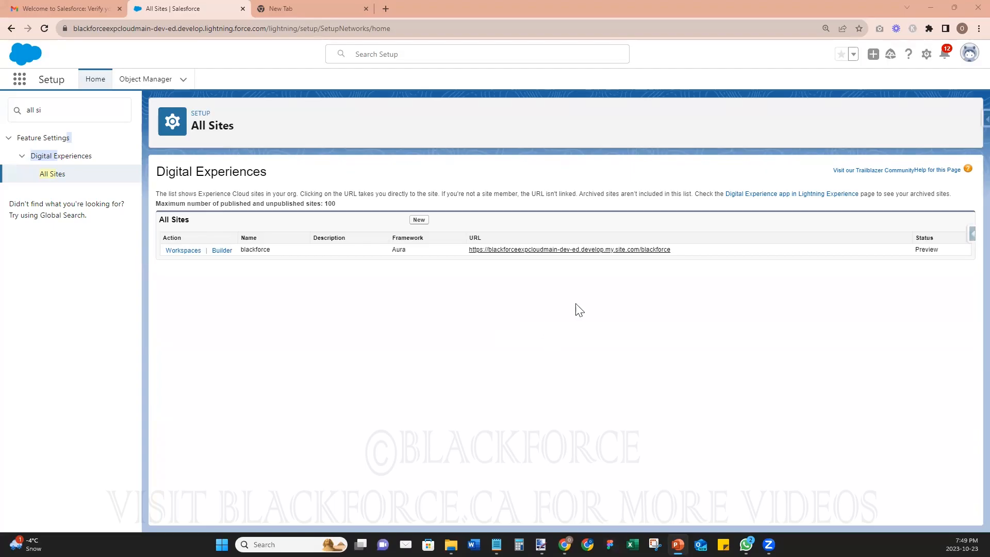
# Open the blackforce site in Experience Builder from the All Sites list.
pyautogui.click(223, 252)
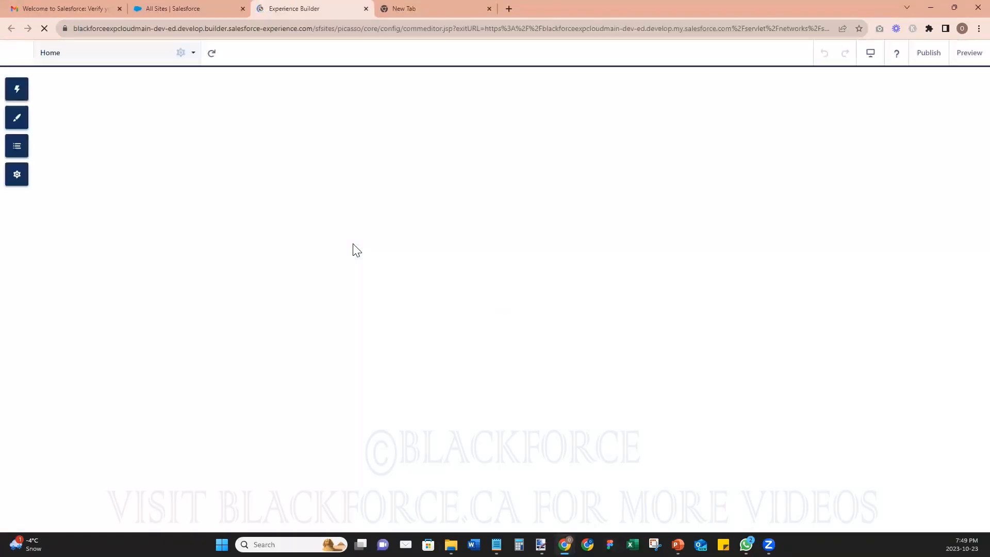
pyautogui.click(169, 7)
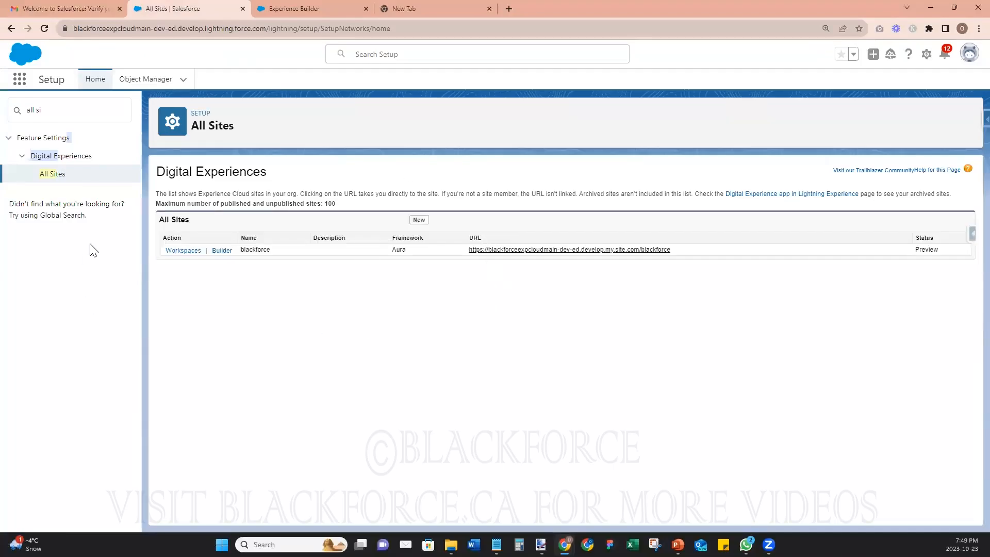
pyautogui.click(263, 10)
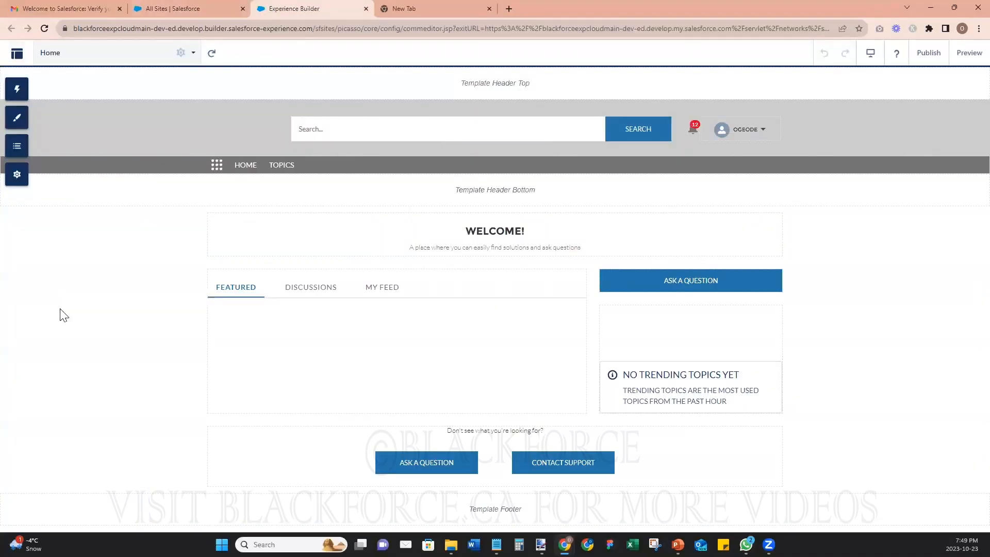
# Look through the builder's Components, Theme with its extra options, Page Structure, and the site's General settings.
pyautogui.click(19, 92)
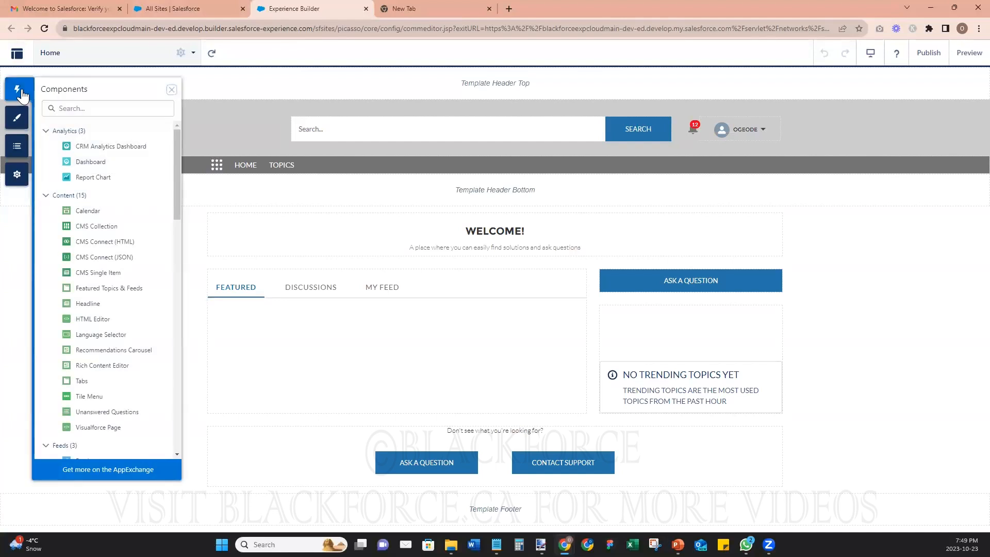
pyautogui.click(18, 123)
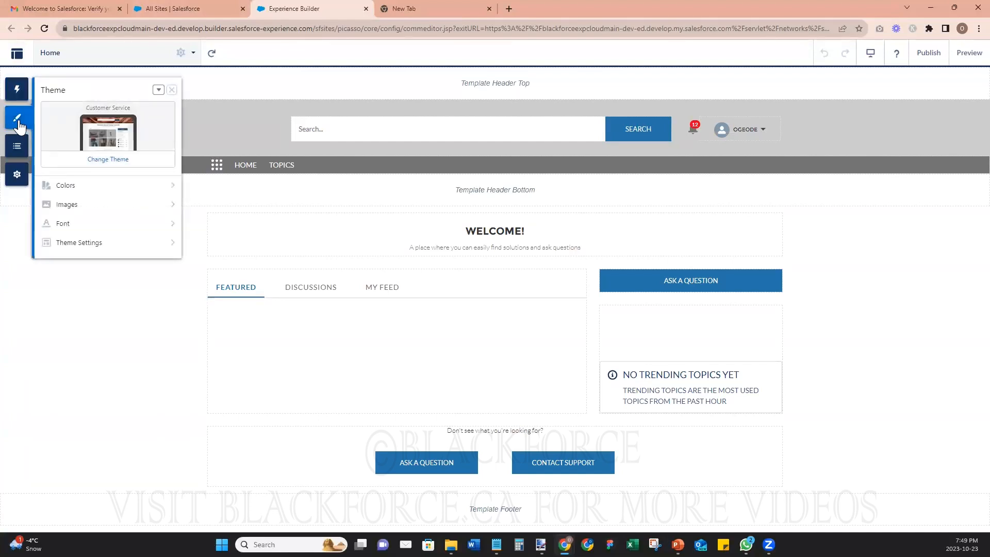
pyautogui.click(159, 90)
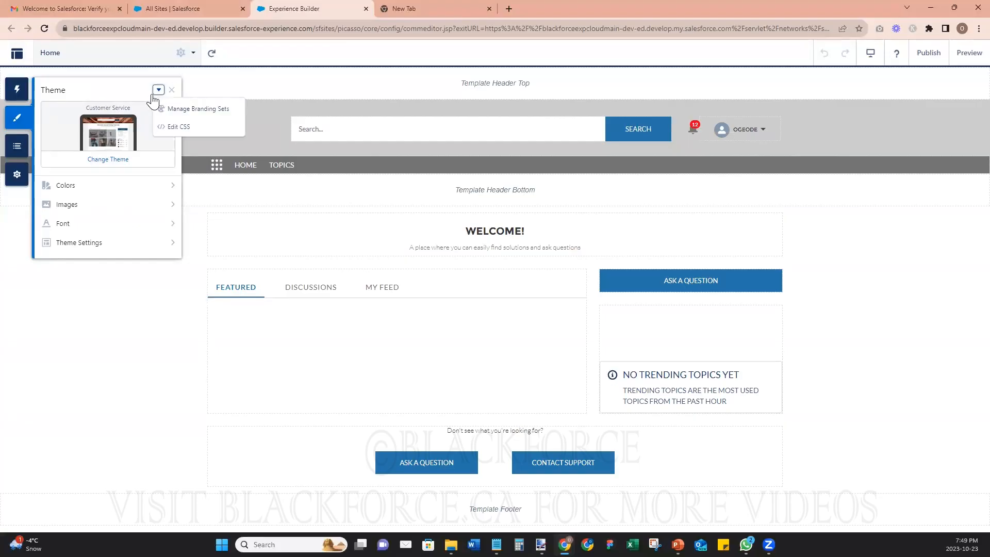
pyautogui.click(17, 146)
pyautogui.click(18, 174)
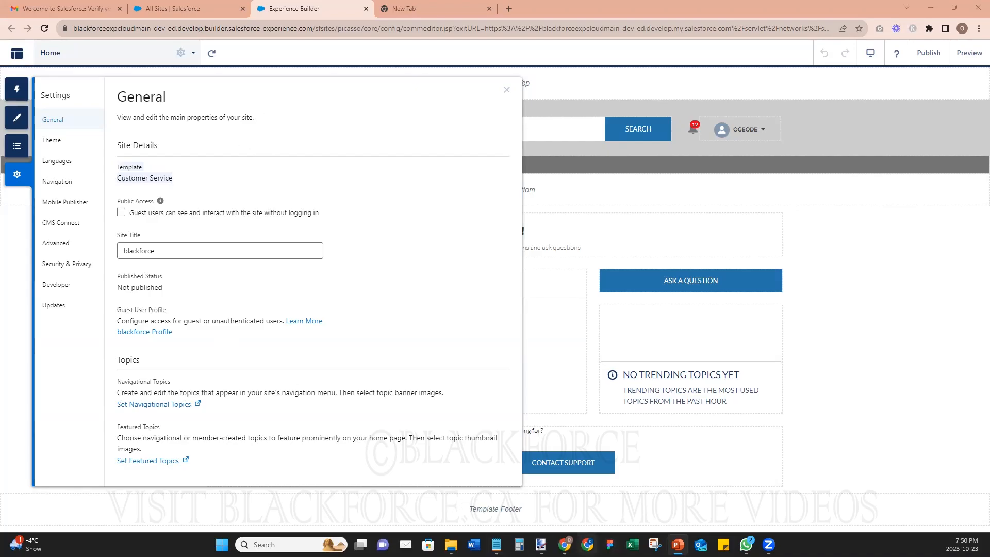
# Switch to the Trailhead Hands-On Orgs window and look over the connected orgs.
pyautogui.moveTo(565, 544)
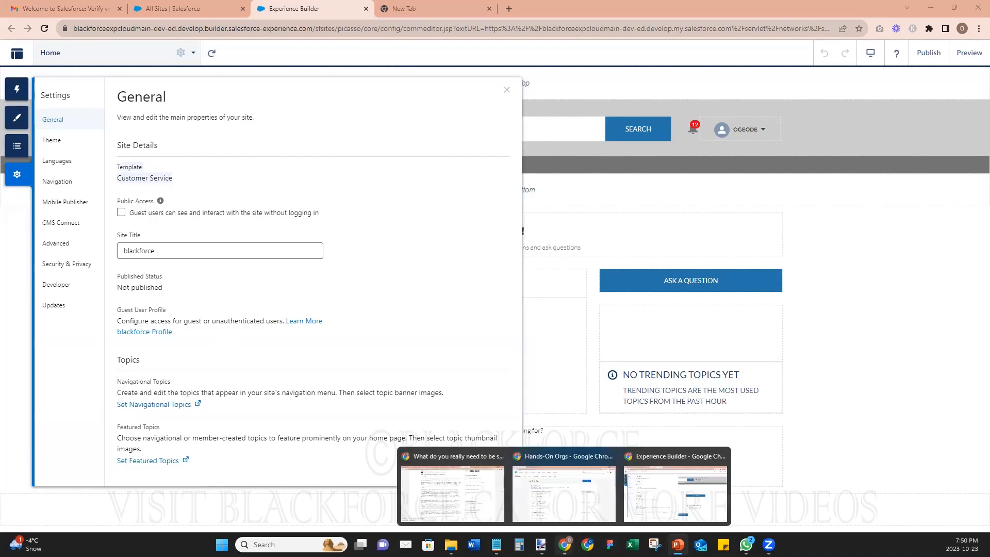
pyautogui.click(572, 510)
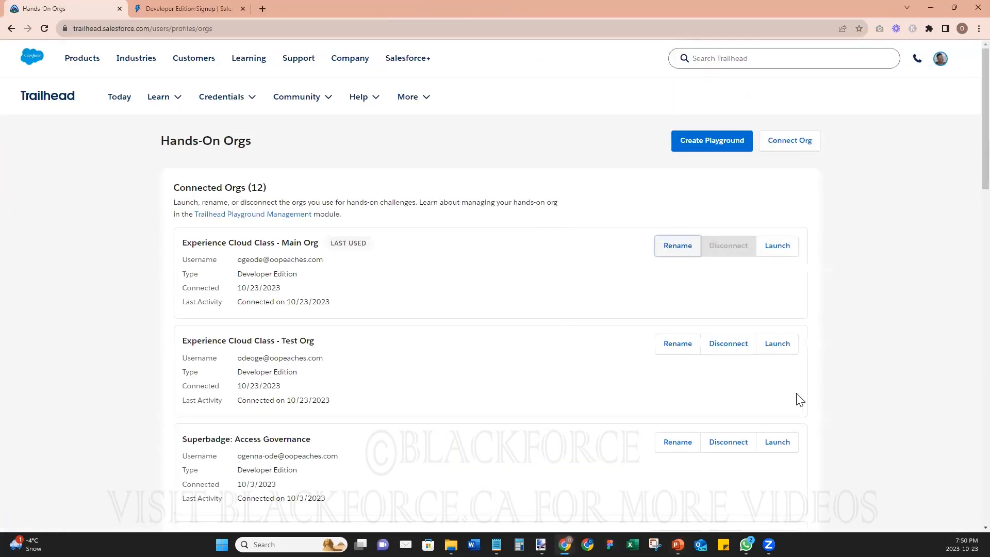
pyautogui.scroll(-3, 807, 401)
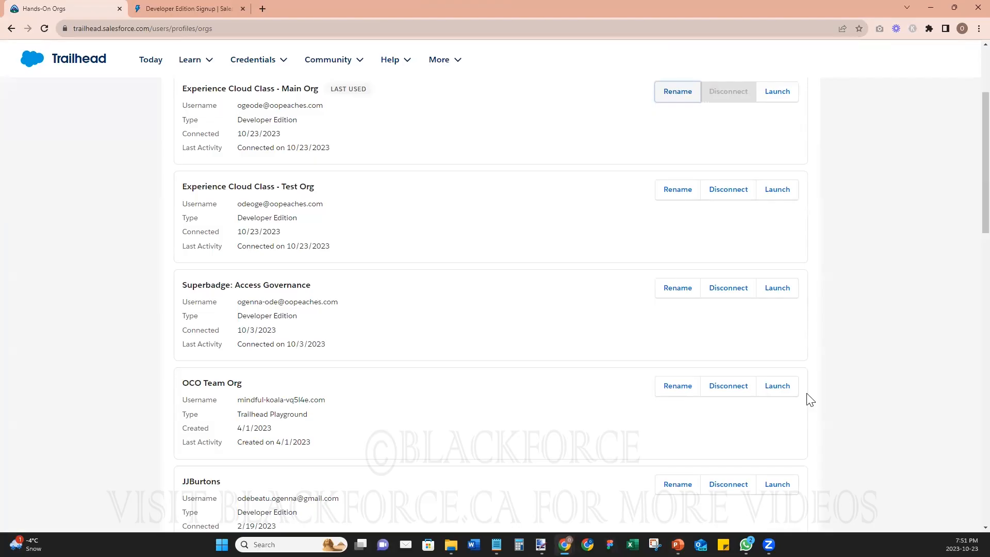
pyautogui.scroll(2, 810, 400)
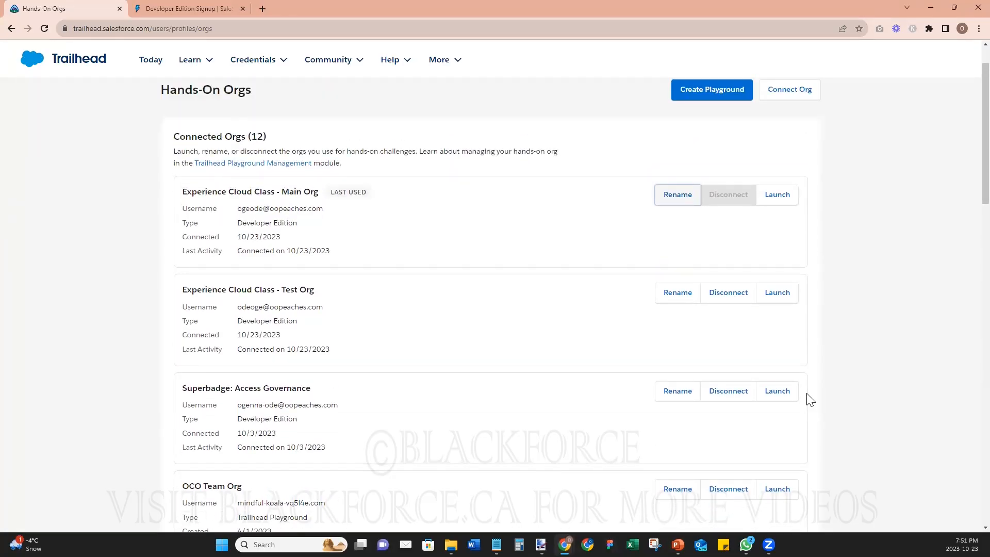
pyautogui.scroll(1, 809, 400)
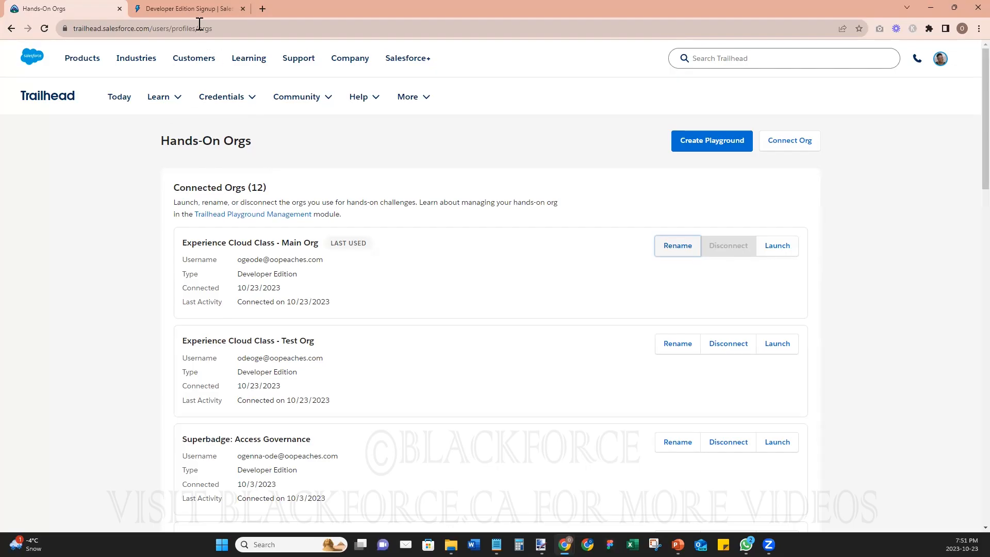
# Close the Developer Edition Signup page and move the Hands-On Orgs page into the browser window that holds Experience Builder.
pyautogui.click(250, 10)
pyautogui.click(243, 9)
pyautogui.rightClick(91, 8)
pyautogui.moveTo(170, 58)
pyautogui.click(320, 79)
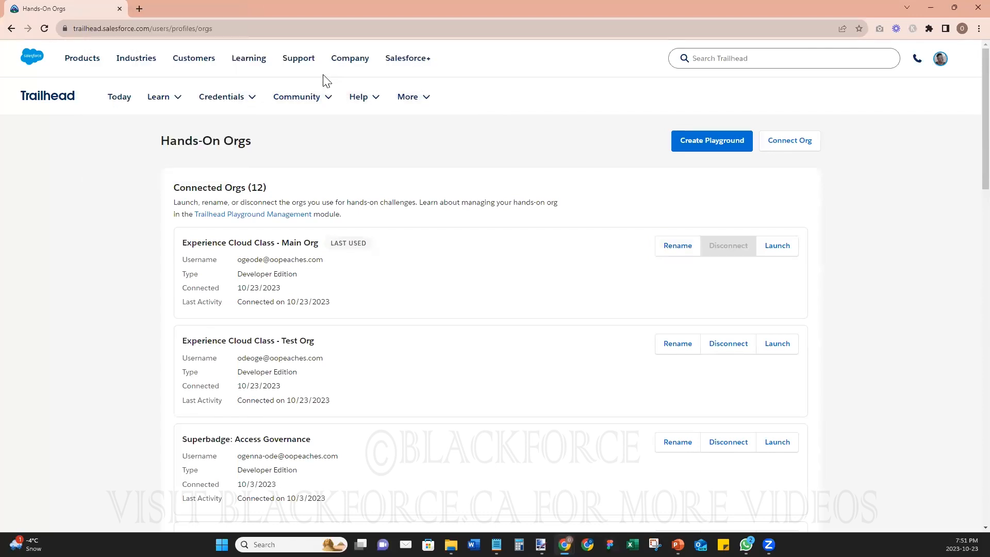
# Return to the All Sites page in Setup and clear the Quick Find search.
pyautogui.click(196, 8)
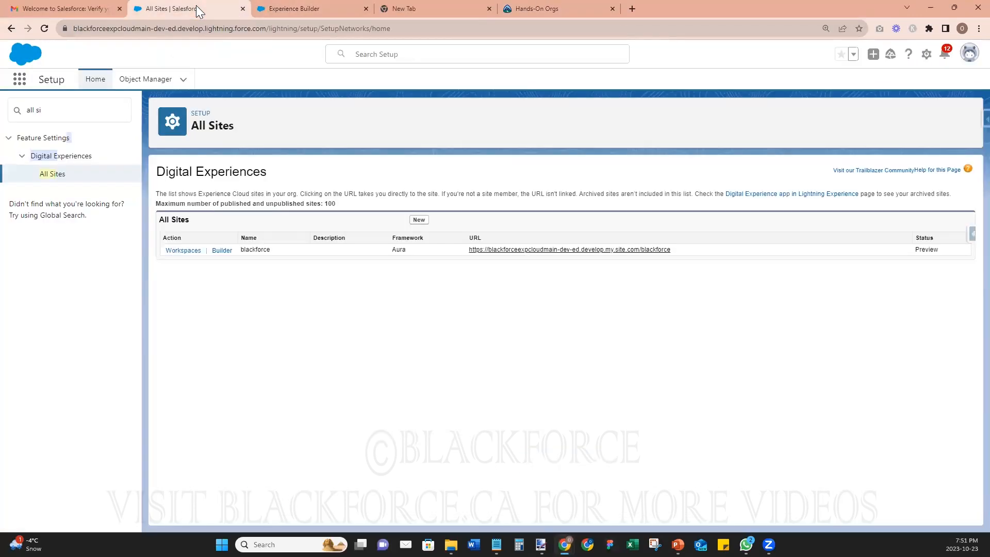
pyautogui.click(11, 112)
pyautogui.press('BackSpace')
pyautogui.click(632, 441)
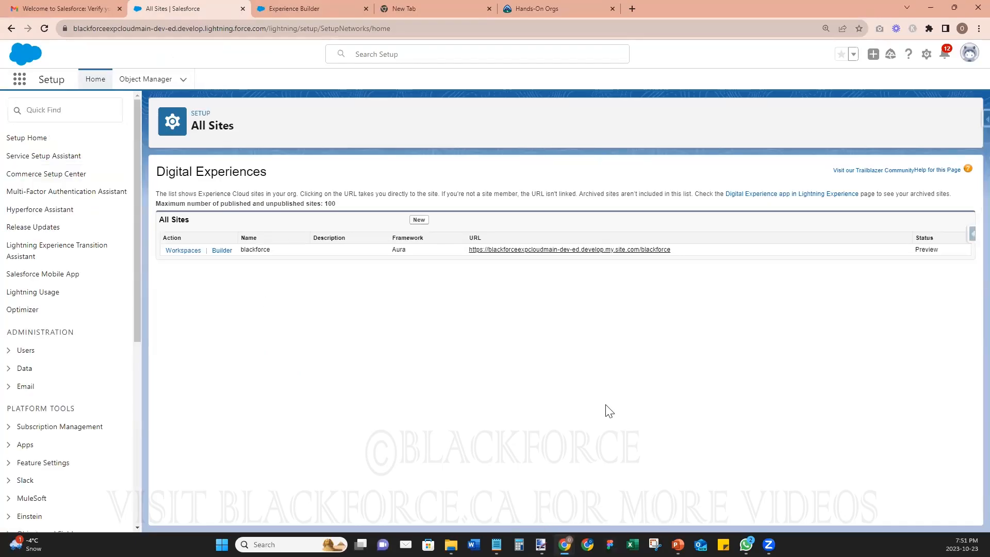
# Go back to Trailhead's Hands-On Orgs page and review the full list of connected orgs.
pyautogui.click(550, 9)
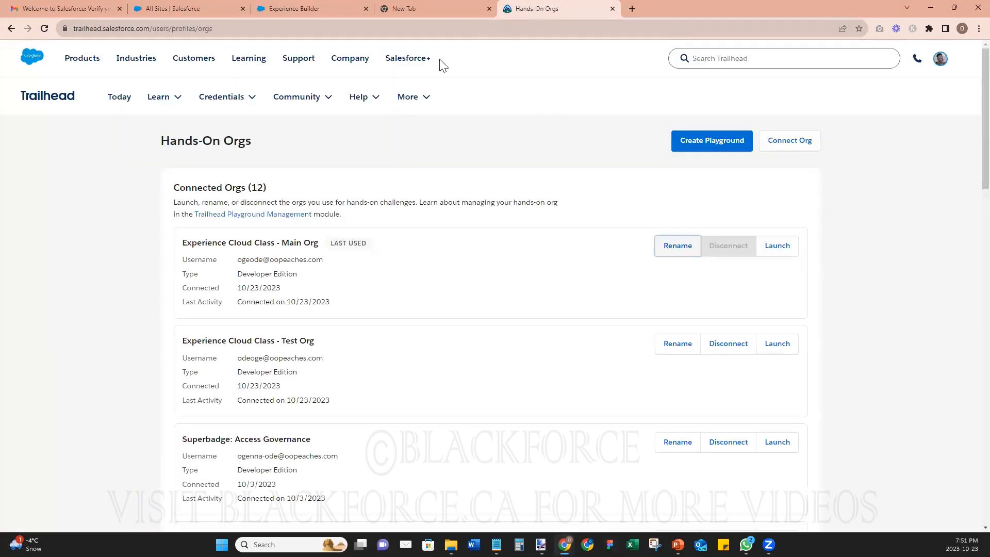
pyautogui.scroll(-3, 924, 336)
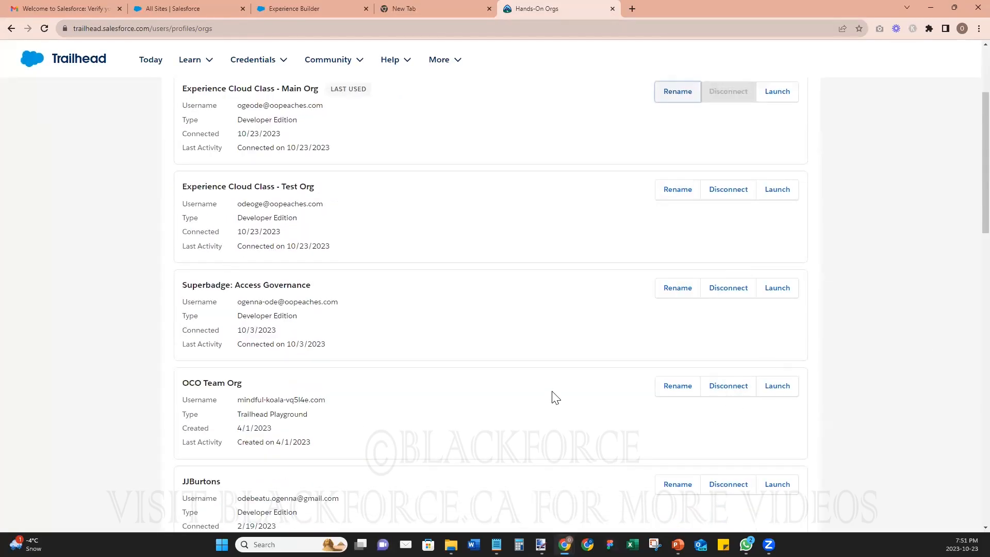
pyautogui.scroll(-8, 567, 394)
pyautogui.scroll(-10, 728, 413)
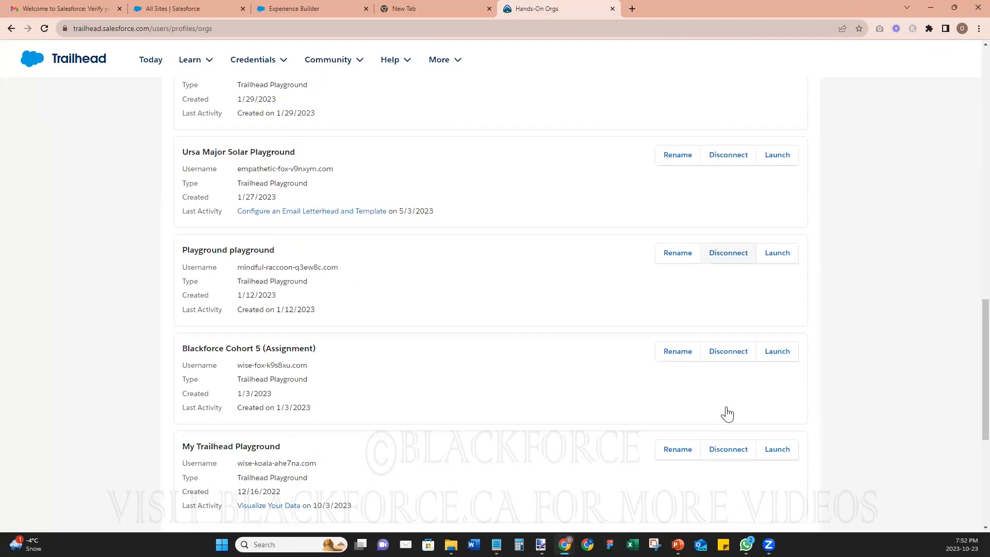
pyautogui.scroll(10, 728, 413)
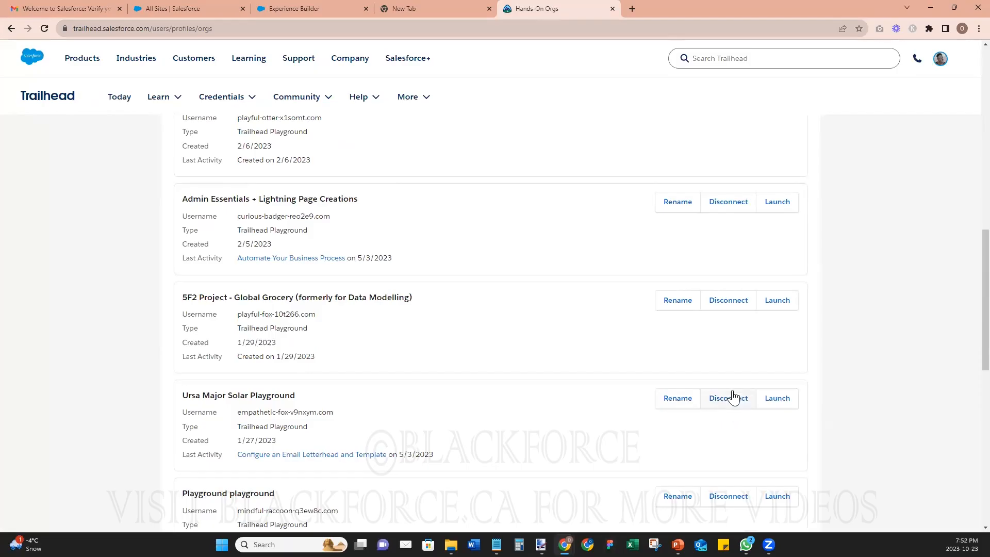
pyautogui.scroll(12, 579, 405)
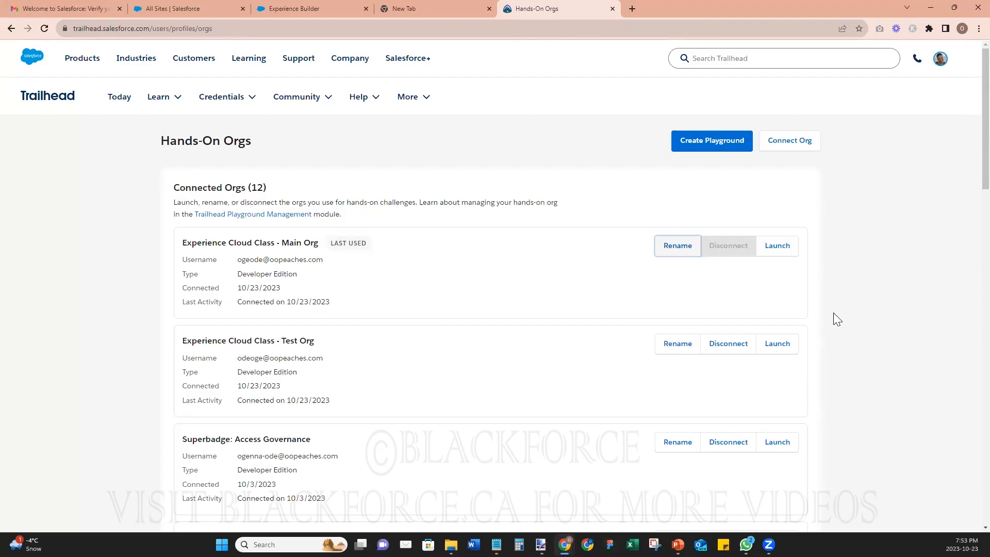
# Close the empty browser page, check the site's General settings in Experience Builder, and return to Hands-On Orgs.
pyautogui.click(490, 9)
pyautogui.click(329, 6)
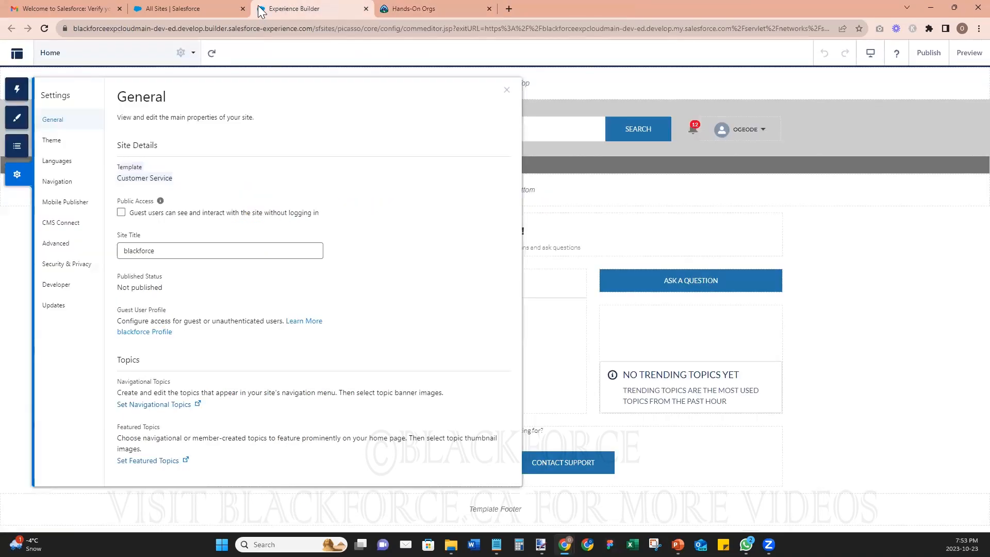
pyautogui.click(414, 9)
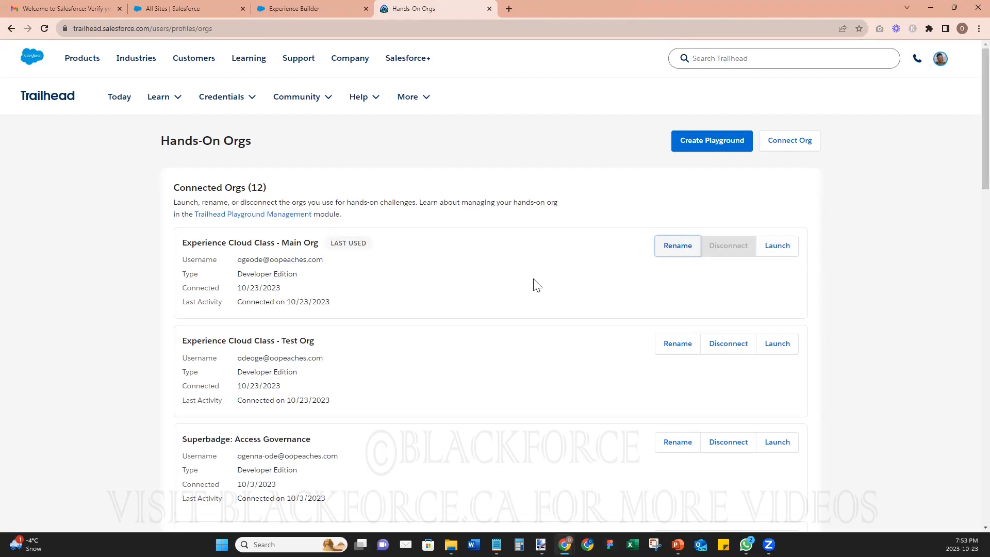
pyautogui.hotkey('alt', 'Tab')
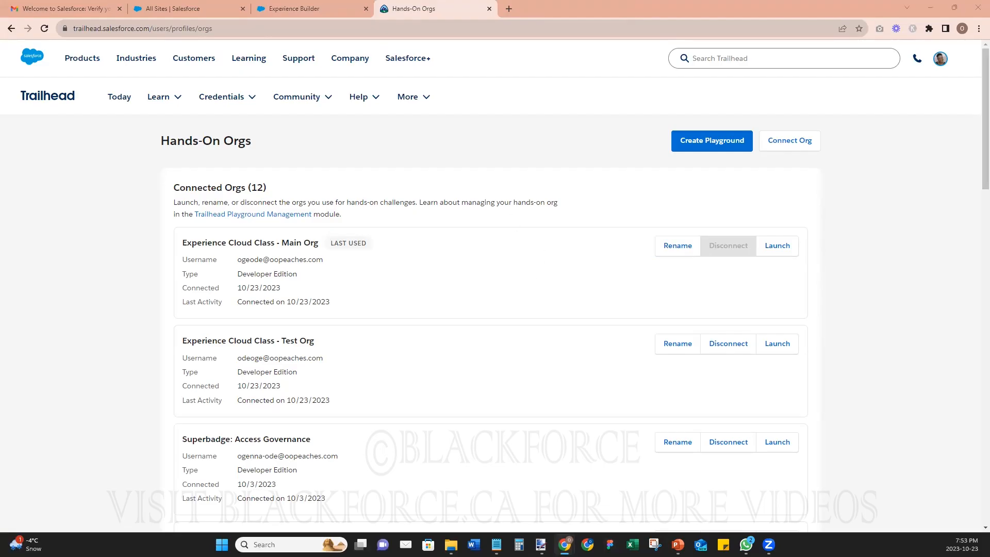